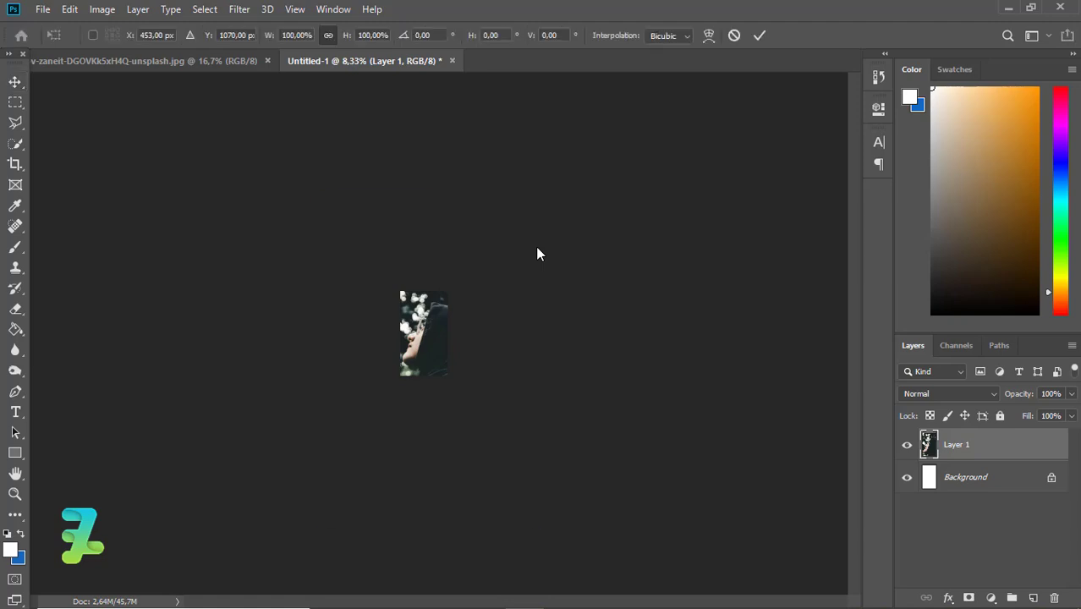
Scale the pasted photo proportionally to 22,15% so it spans the canvas width.
{"action": "left_click_drag", "start_coordinate": [513, 229], "coordinate": [436, 302]}
{"action": "key", "text": "ctrl+plus"}
{"action": "key", "text": "ctrl+plus"}
{"action": "key", "text": "ctrl+plus"}
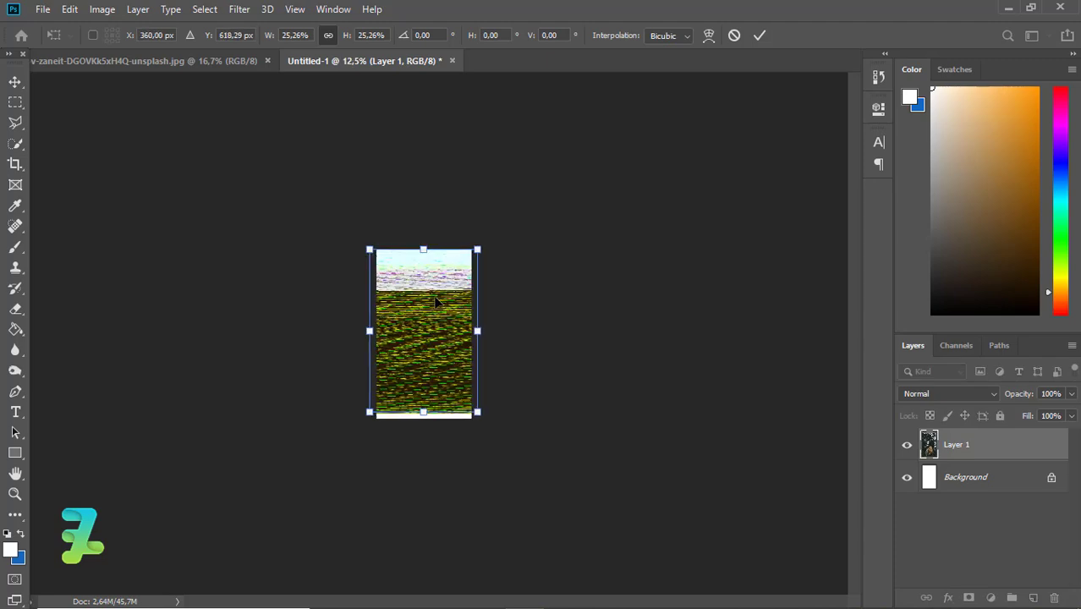
{"action": "key", "text": "ctrl+plus"}
{"action": "key", "text": "ctrl+plus"}
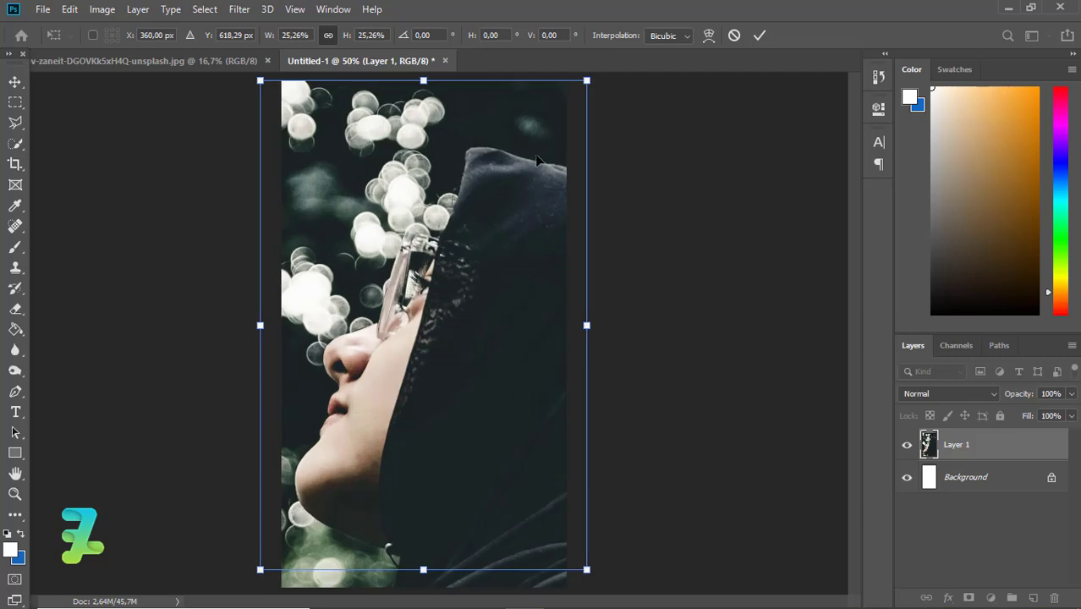
{"action": "key", "text": "ctrl+minus"}
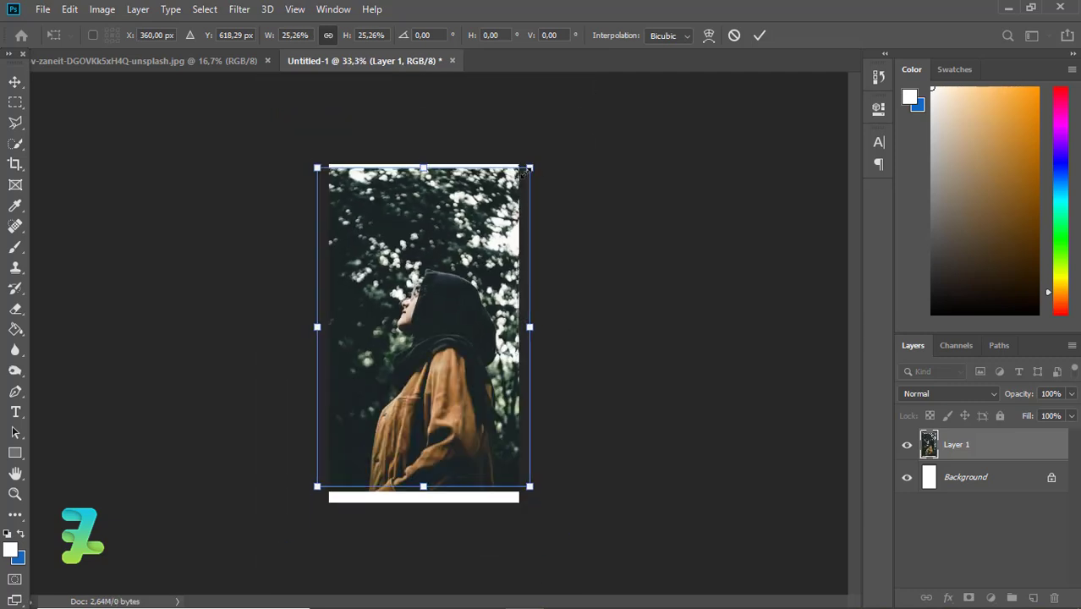
{"action": "left_click_drag", "start_coordinate": [532, 164], "coordinate": [522, 176]}
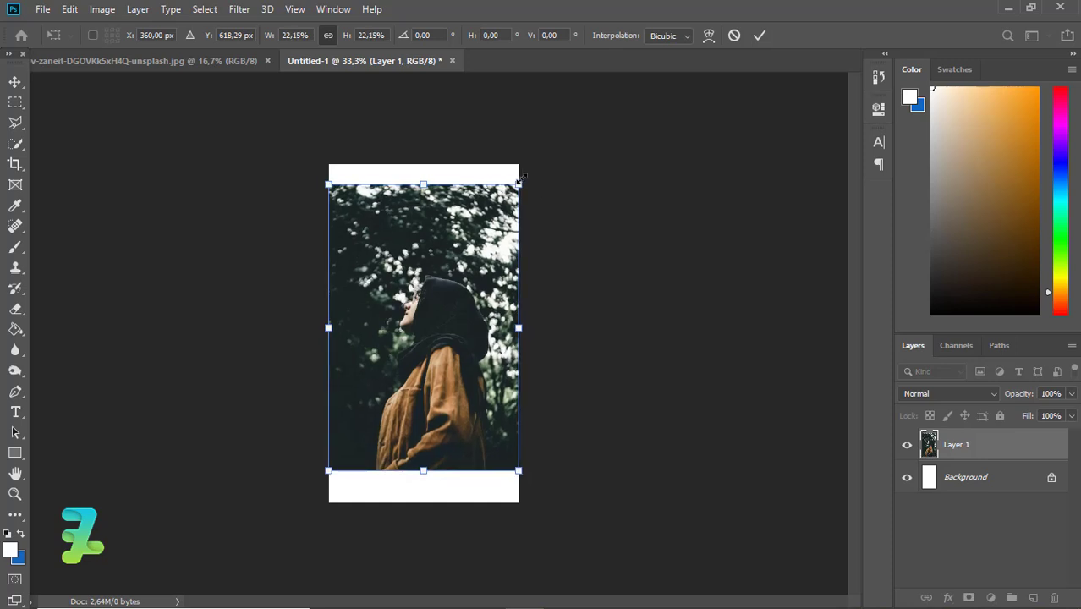
{"action": "key", "text": "Return"}
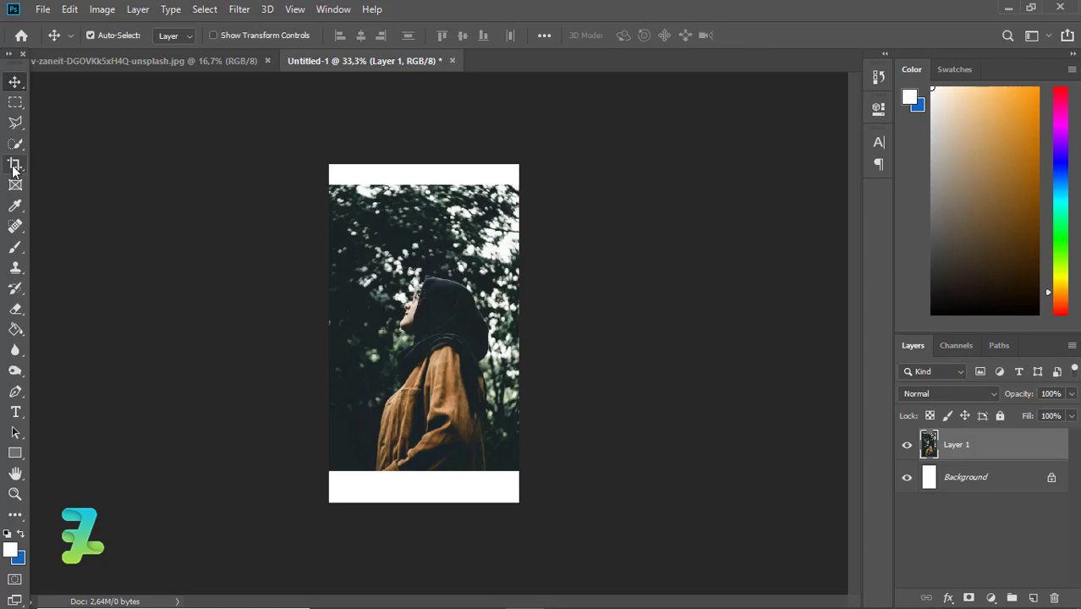
Crop the canvas to the photo's top and bottom edges and duplicate the photo layer.
{"action": "left_click", "coordinate": [15, 165]}
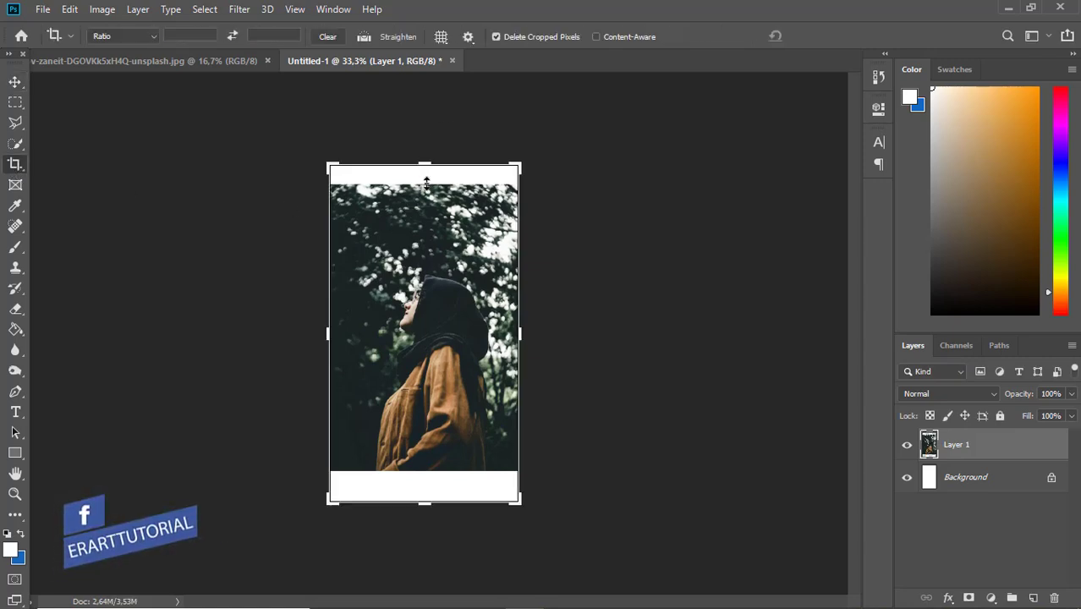
{"action": "left_click_drag", "start_coordinate": [425, 180], "coordinate": [406, 427]}
{"action": "left_click_drag", "start_coordinate": [425, 492], "coordinate": [426, 479]}
{"action": "key", "text": "Return"}
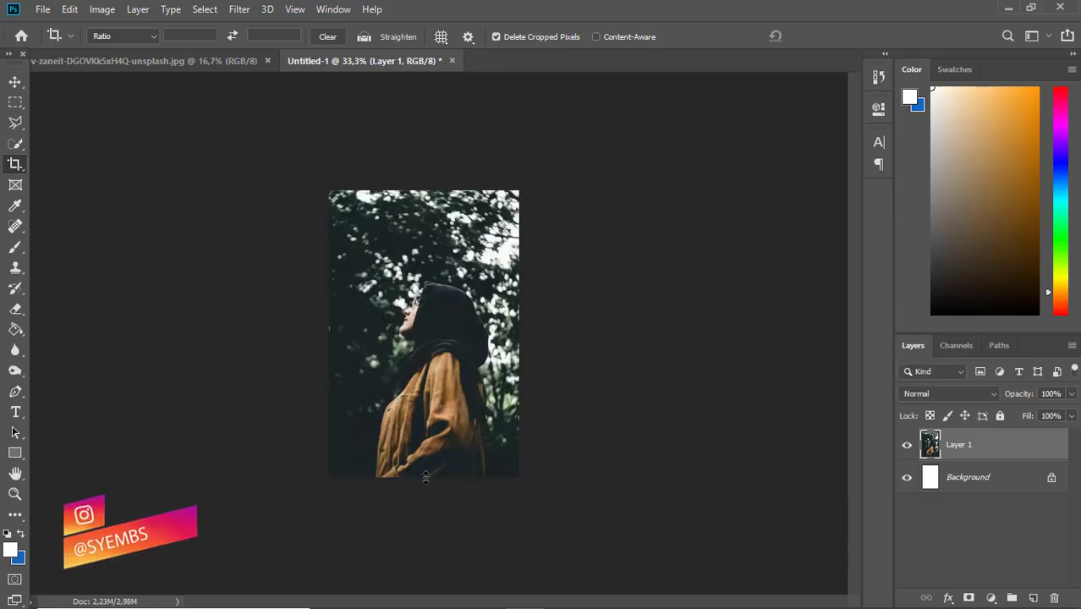
{"action": "key", "text": "ctrl+j"}
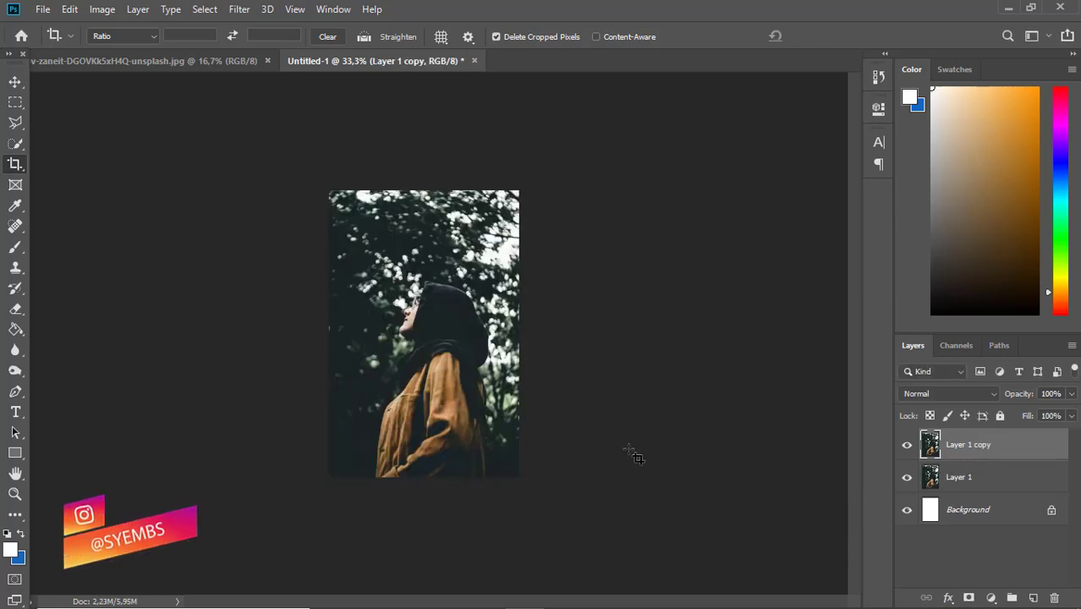
{"action": "key", "text": "ctrl+plus"}
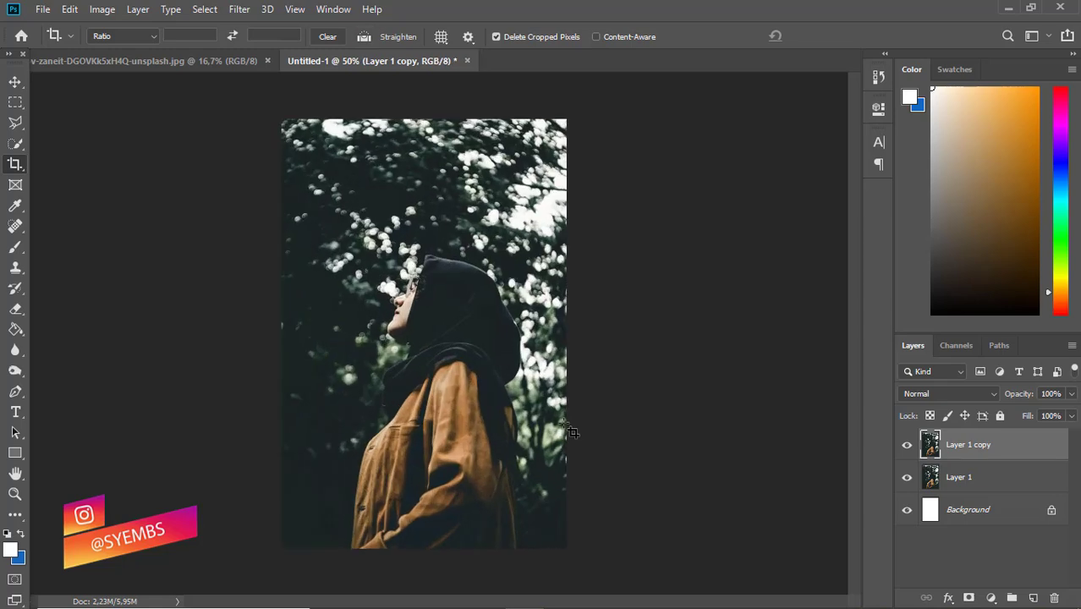
Trace the person's back with a Pen tool path, from the coat's bottom corner up to the top of the hood.
{"action": "left_click", "coordinate": [16, 393]}
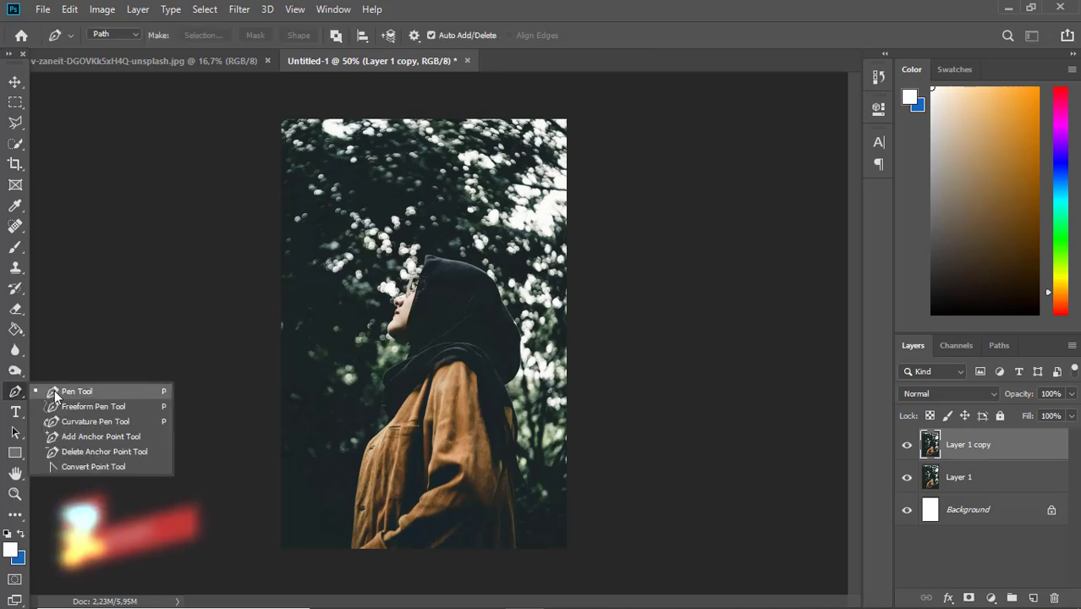
{"action": "left_click", "coordinate": [54, 391]}
{"action": "key", "text": "ctrl+plus"}
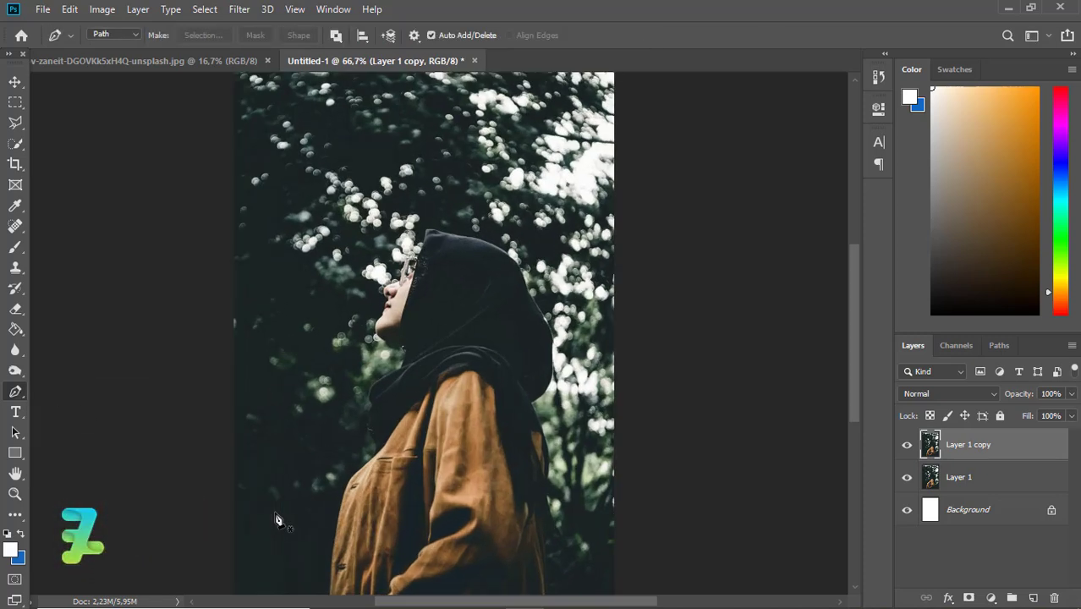
{"action": "left_click_drag", "start_coordinate": [853, 387], "coordinate": [851, 440]}
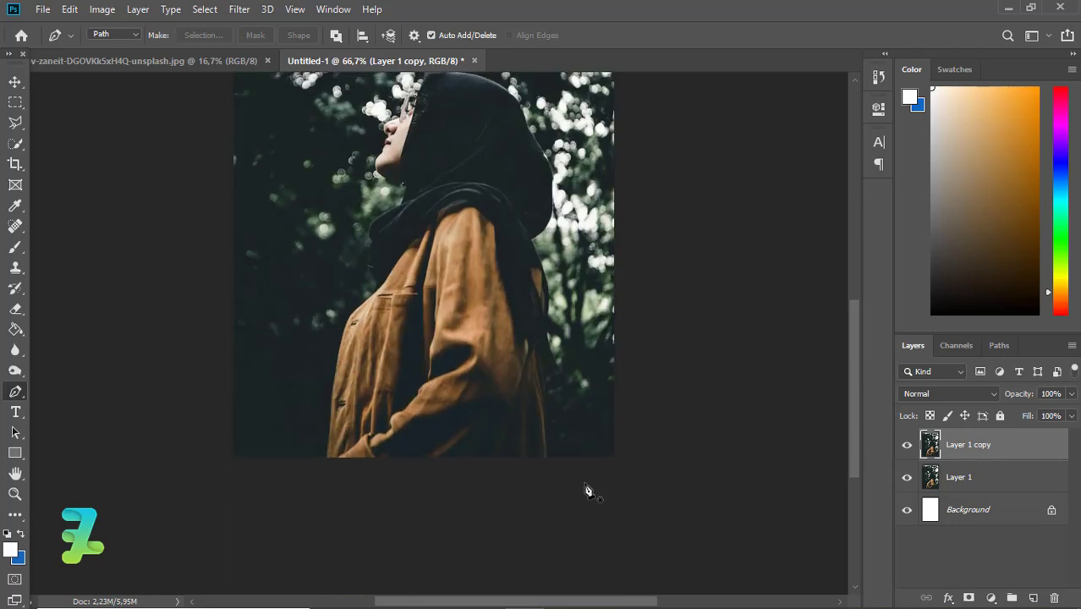
{"action": "key", "text": "ctrl+plus"}
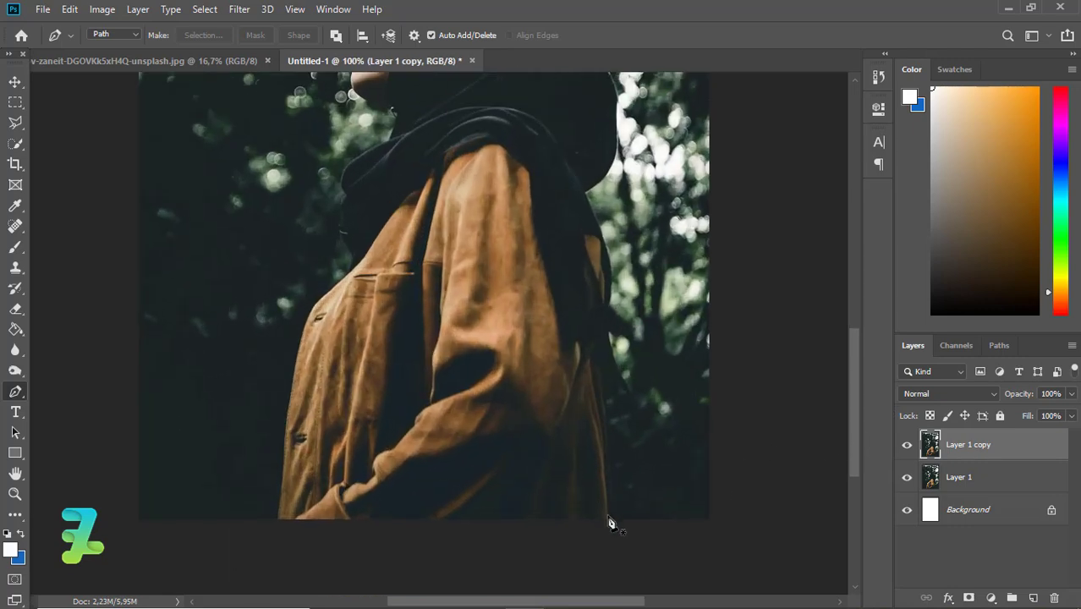
{"action": "left_click", "coordinate": [613, 521]}
{"action": "left_click", "coordinate": [611, 473]}
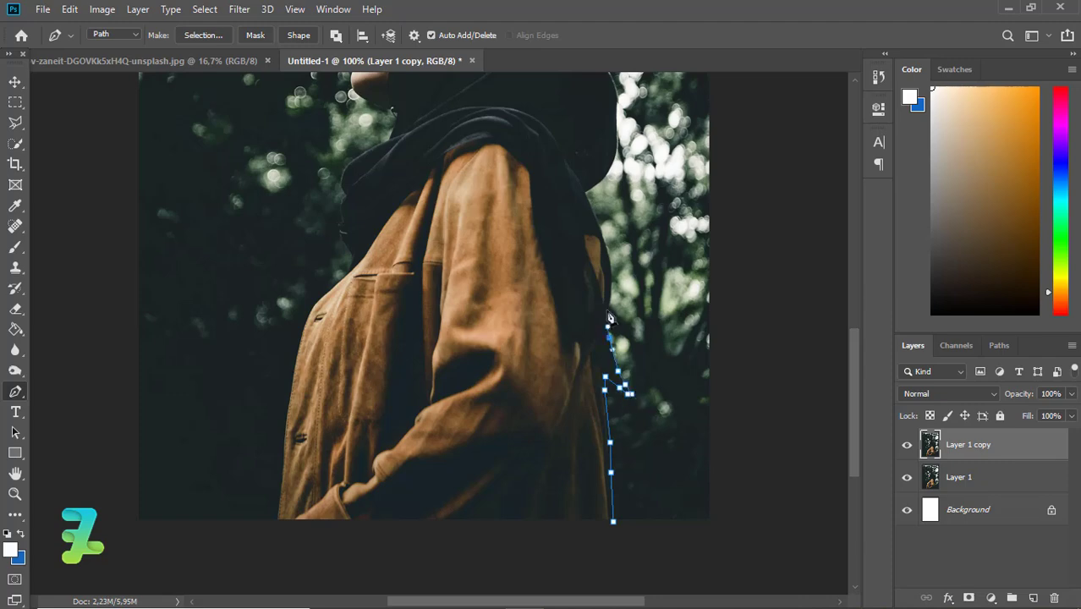
{"action": "scroll", "coordinate": [609, 317], "scroll_direction": "up", "scroll_amount": 3}
{"action": "left_click", "coordinate": [608, 343]}
{"action": "left_click", "coordinate": [604, 314]}
{"action": "left_click", "coordinate": [597, 284]}
{"action": "scroll", "coordinate": [825, 341], "scroll_direction": "up", "scroll_amount": 4}
{"action": "left_click", "coordinate": [606, 215]}
{"action": "left_click", "coordinate": [588, 188]}
{"action": "scroll", "coordinate": [588, 189], "scroll_direction": "up", "scroll_amount": 4}
{"action": "left_click", "coordinate": [579, 242]}
{"action": "left_click", "coordinate": [567, 206]}
{"action": "left_click", "coordinate": [514, 167]}
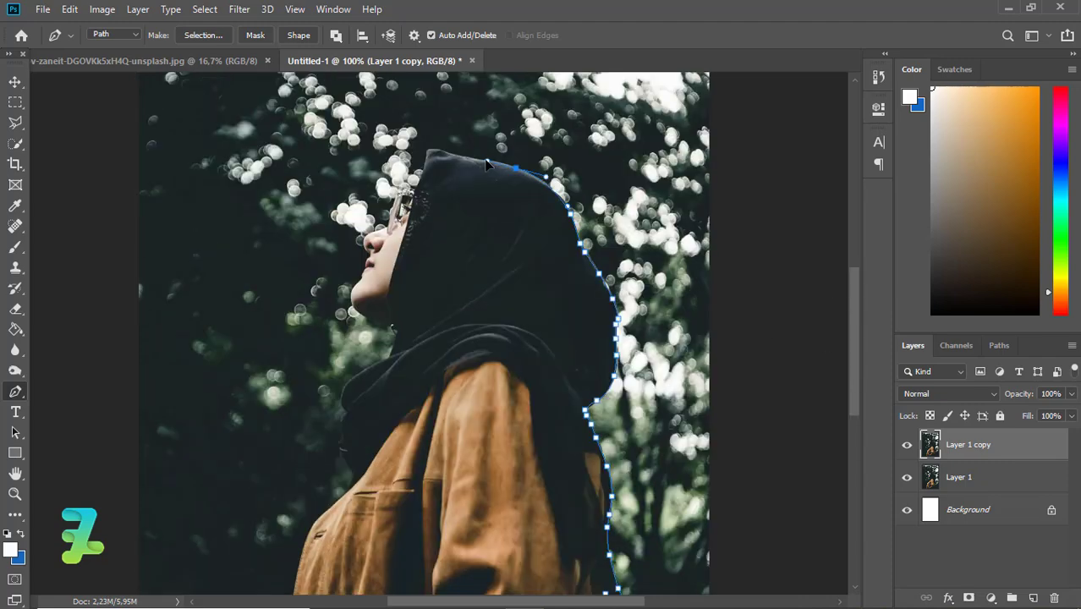
Continue the path down the face, scarf and coat front, and close it along the photo's bottom edge.
{"action": "left_click", "coordinate": [369, 243]}
{"action": "key", "text": "ctrl+plus"}
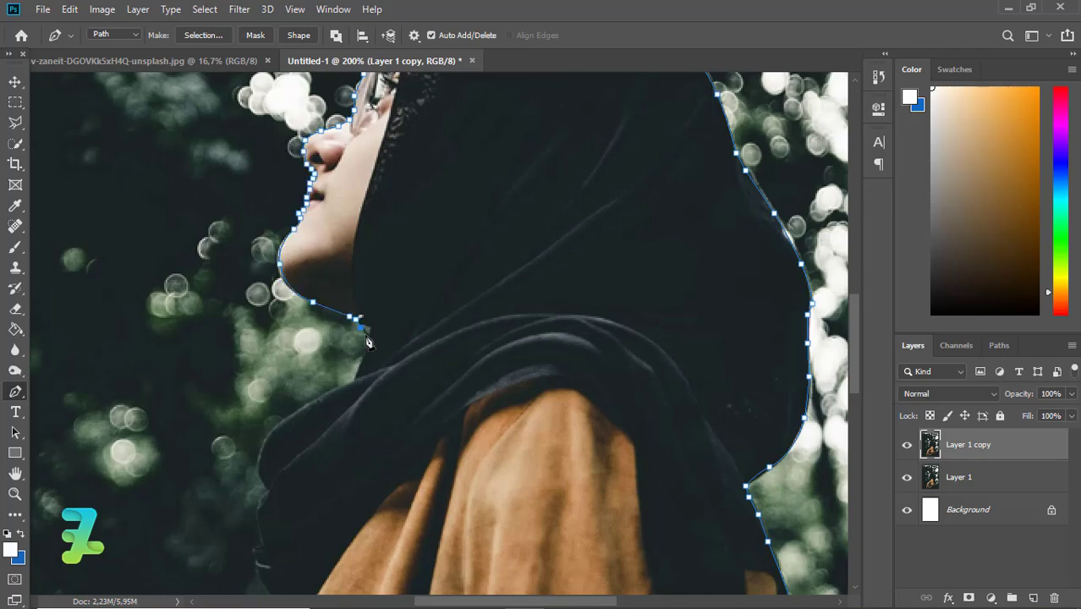
{"action": "scroll", "coordinate": [259, 478], "scroll_direction": "down", "scroll_amount": 5}
{"action": "left_click_drag", "start_coordinate": [260, 478], "coordinate": [229, 267]}
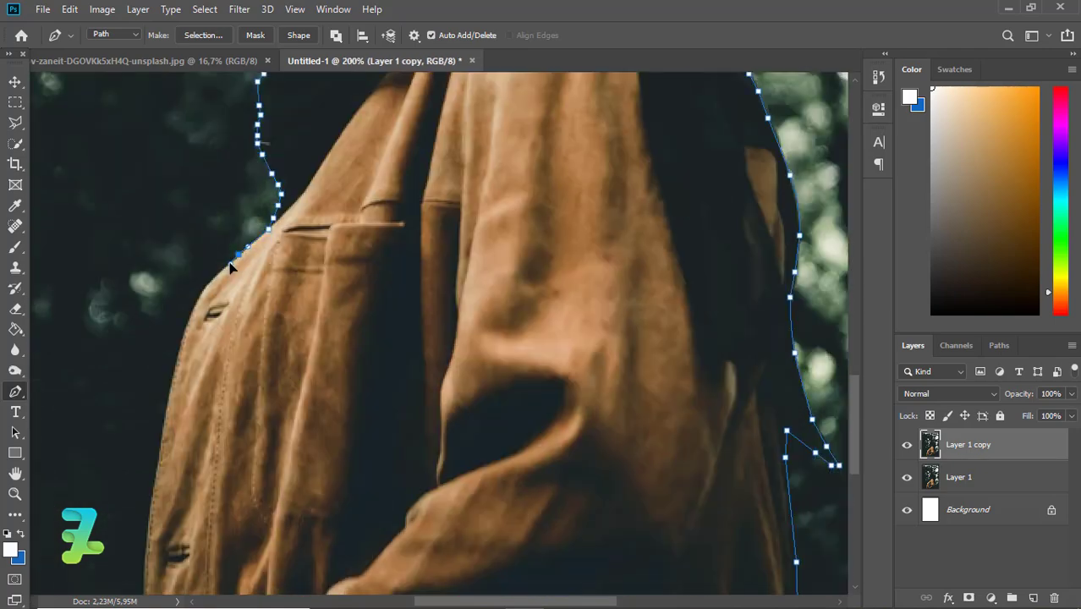
{"action": "key", "text": "ctrl+minus"}
Convert the path to a new selection with feather radius 0 and mask Layer 1 copy with it.
{"action": "right_click", "coordinate": [574, 441]}
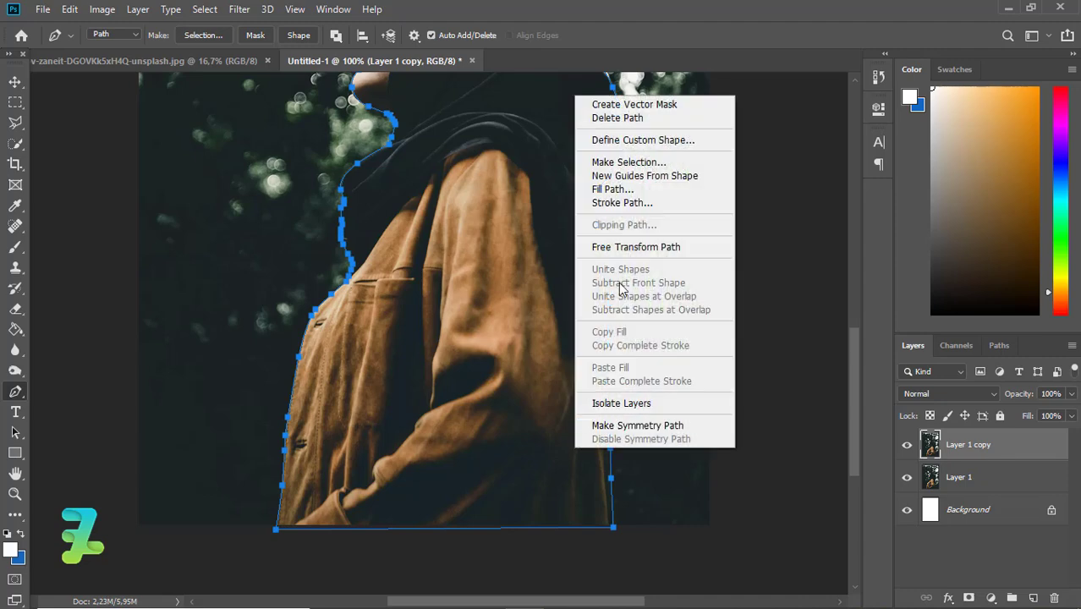
{"action": "left_click", "coordinate": [608, 163]}
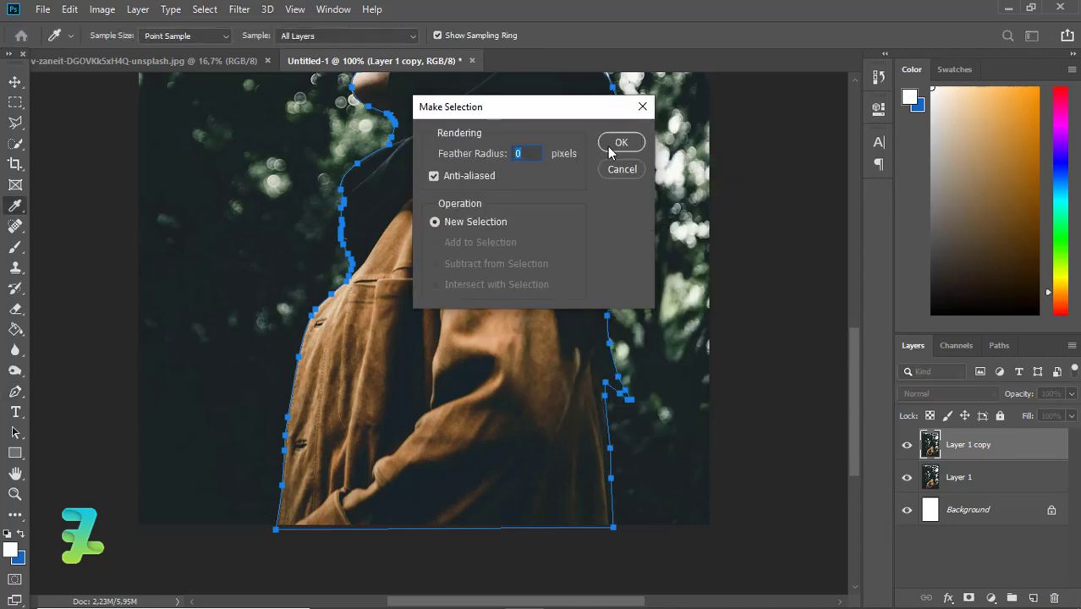
{"action": "left_click", "coordinate": [611, 144]}
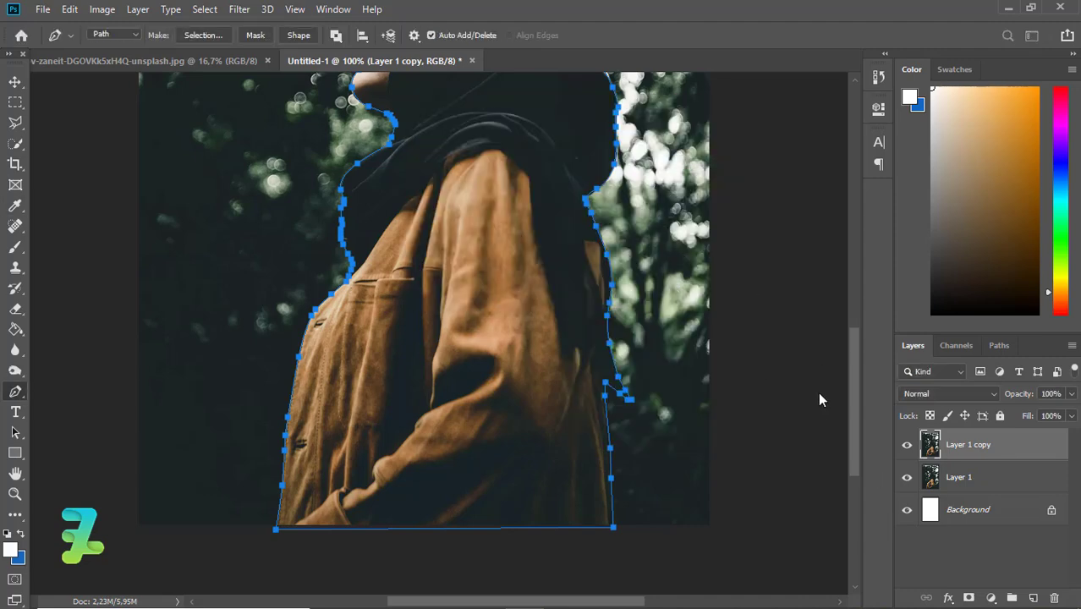
{"action": "left_click", "coordinate": [969, 597]}
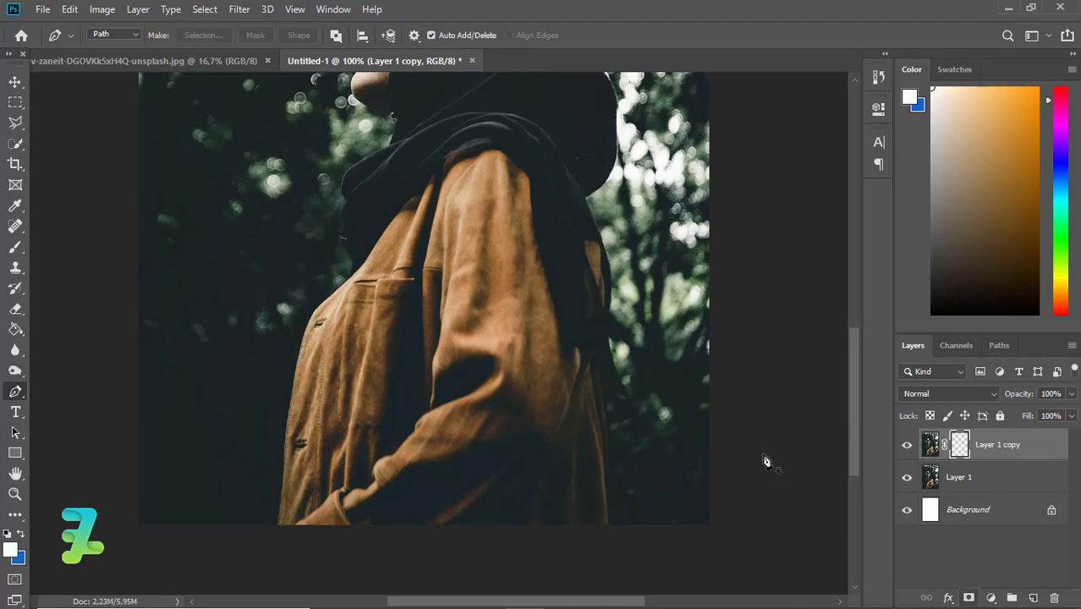
Check the masked cutout by hiding and reshowing Layer 1, and leave Layer 1 copy hidden.
{"action": "left_click", "coordinate": [905, 478]}
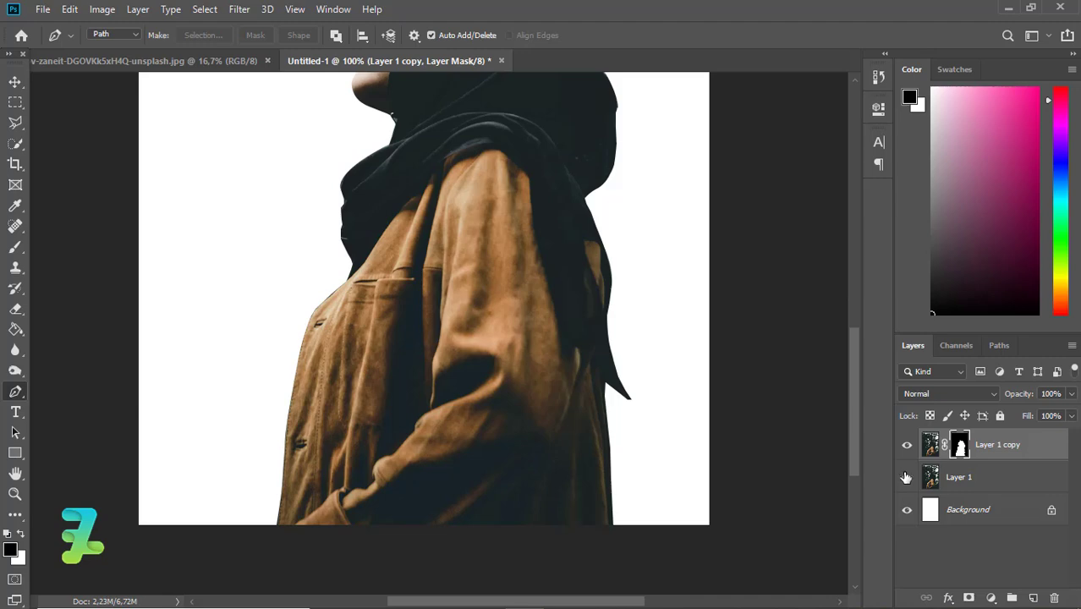
{"action": "left_click", "coordinate": [906, 477]}
{"action": "key", "text": "ctrl+minus"}
{"action": "key", "text": "ctrl+minus"}
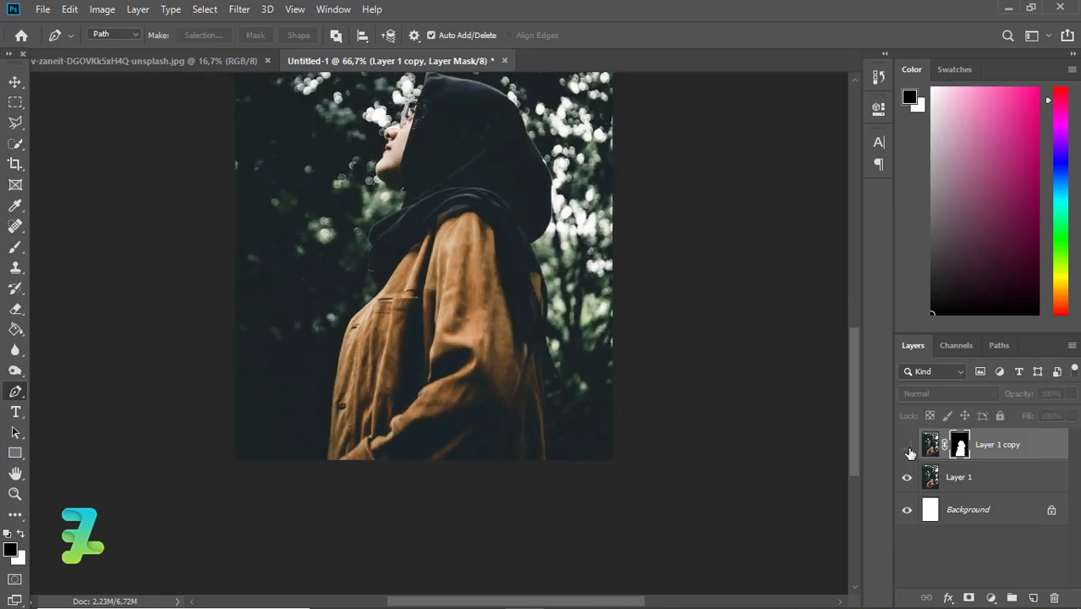
{"action": "left_click", "coordinate": [909, 450]}
{"action": "left_click", "coordinate": [909, 449]}
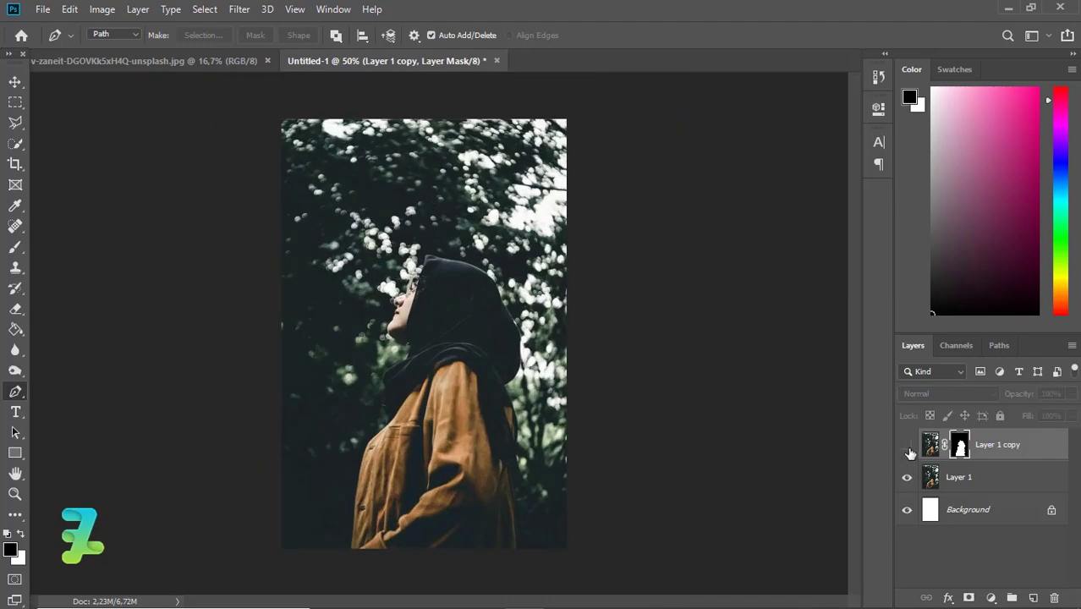
Add an Exposure adjustment layer directly above Layer 1.
{"action": "left_click", "coordinate": [965, 477]}
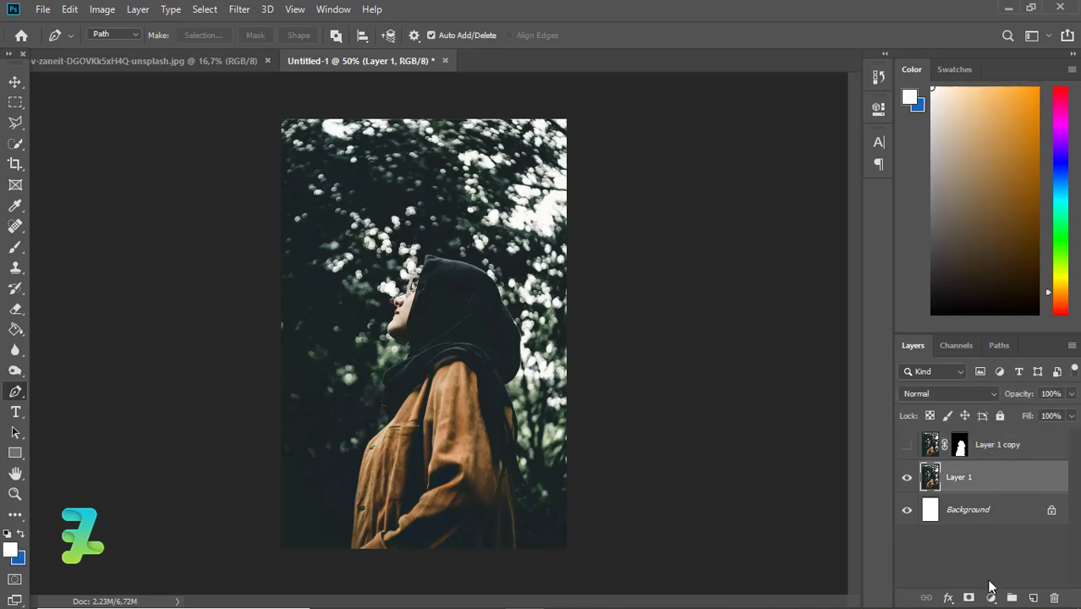
{"action": "left_click", "coordinate": [991, 597]}
{"action": "key", "text": "Escape"}
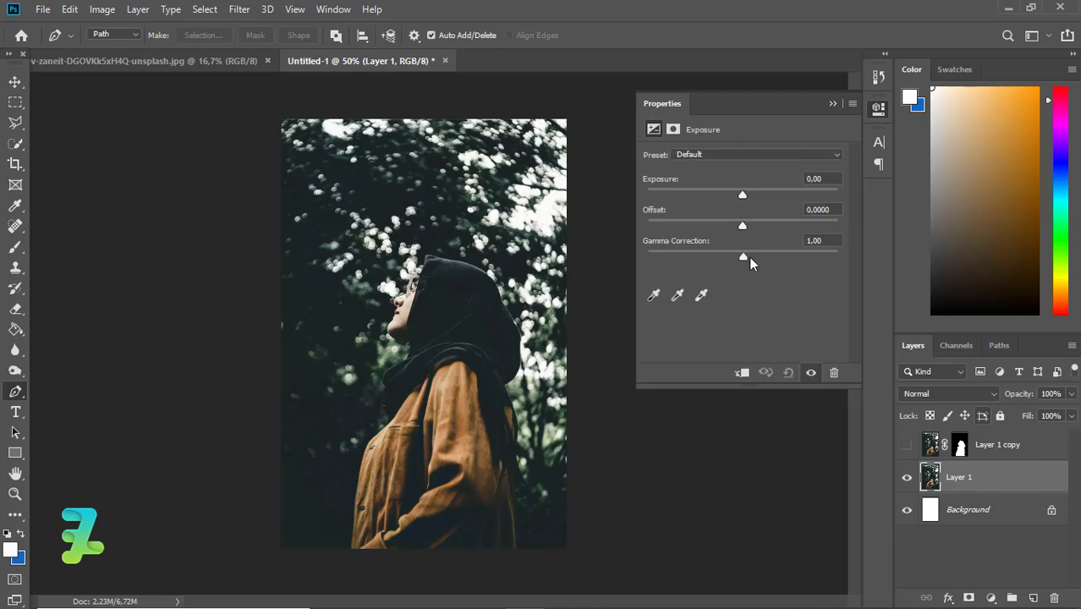
{"action": "left_click", "coordinate": [741, 257]}
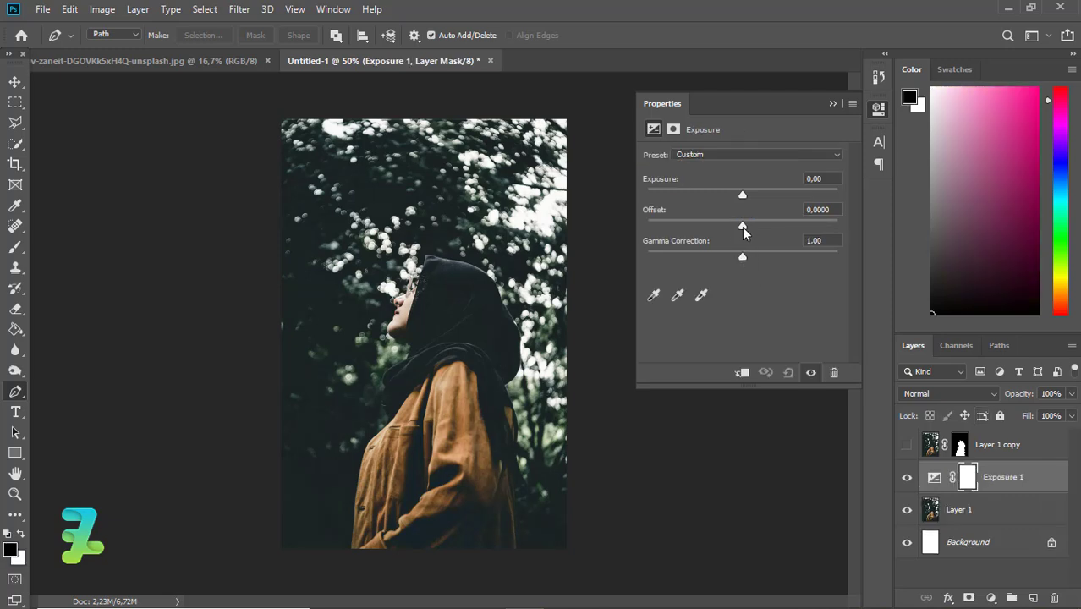
Set the Exposure adjustment's offset to -0,0167, gamma correction to 0,87 and exposure to +0,11.
{"action": "mouse_move", "coordinate": [743, 225]}
{"action": "left_mouse_down"}
{"action": "mouse_move", "coordinate": [731, 230]}
{"action": "mouse_move", "coordinate": [742, 228]}
{"action": "left_mouse_up"}
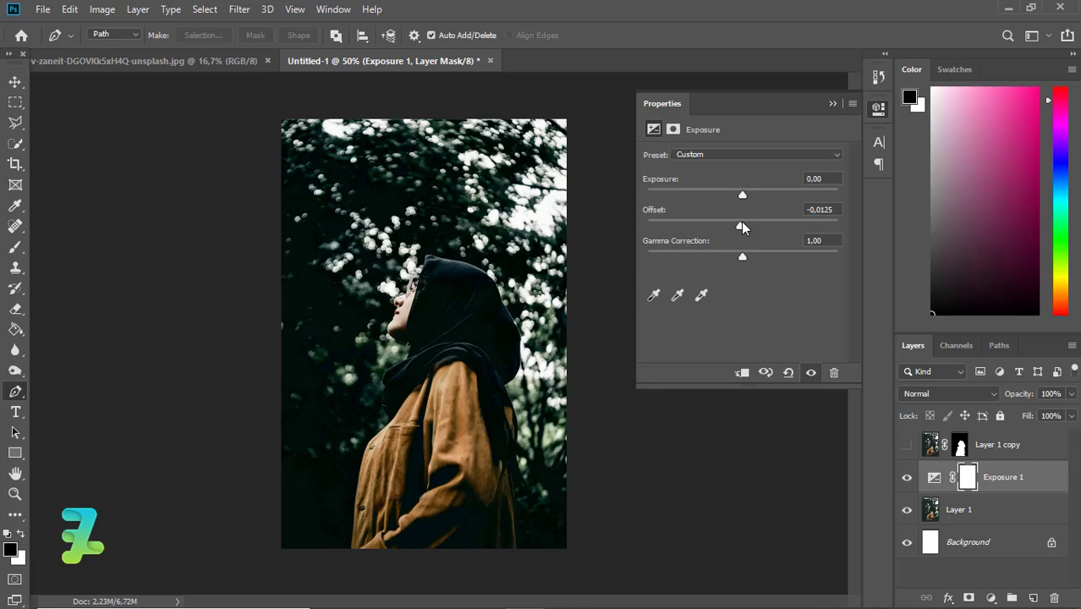
{"action": "key", "text": "ctrl+plus"}
{"action": "key", "text": "ctrl+plus"}
{"action": "key", "text": "ctrl+minus"}
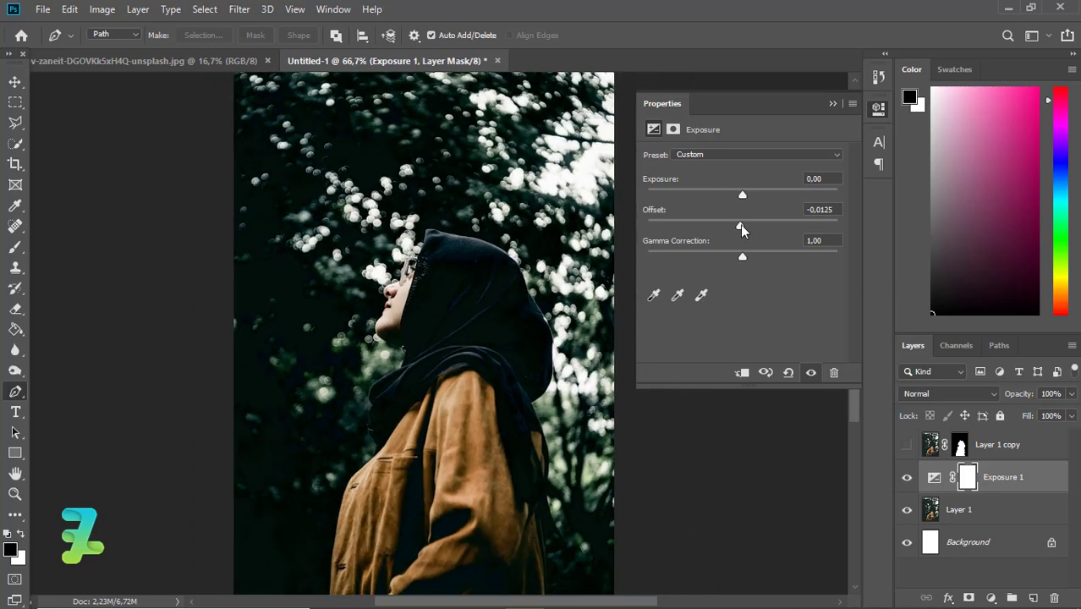
{"action": "left_click_drag", "start_coordinate": [742, 229], "coordinate": [757, 255]}
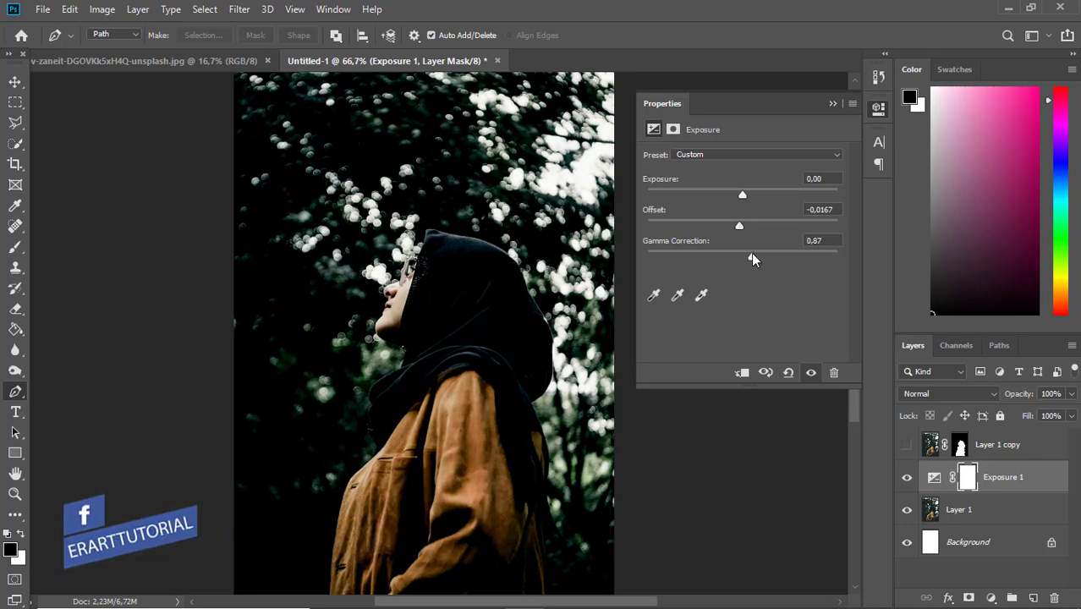
{"action": "mouse_move", "coordinate": [742, 194]}
{"action": "left_mouse_down"}
{"action": "mouse_move", "coordinate": [759, 196]}
{"action": "mouse_move", "coordinate": [744, 193]}
{"action": "left_mouse_up"}
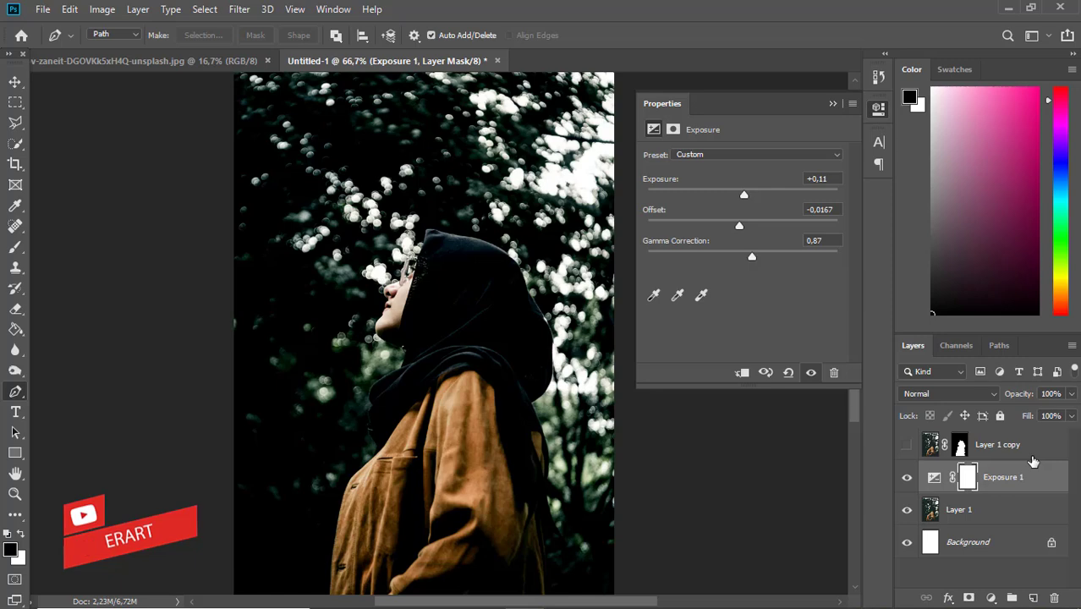
Place a duplicate of the Exposure 1 adjustment above Layer 1 copy and clip it to that layer.
{"action": "key", "text": "ctrl+j"}
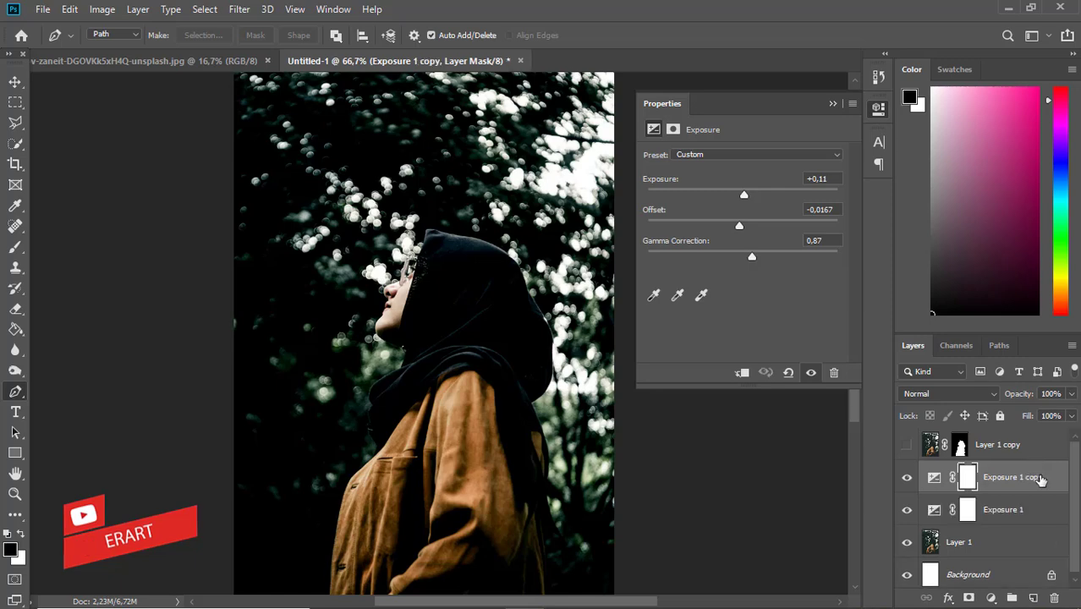
{"action": "left_click_drag", "start_coordinate": [1032, 459], "coordinate": [1027, 433]}
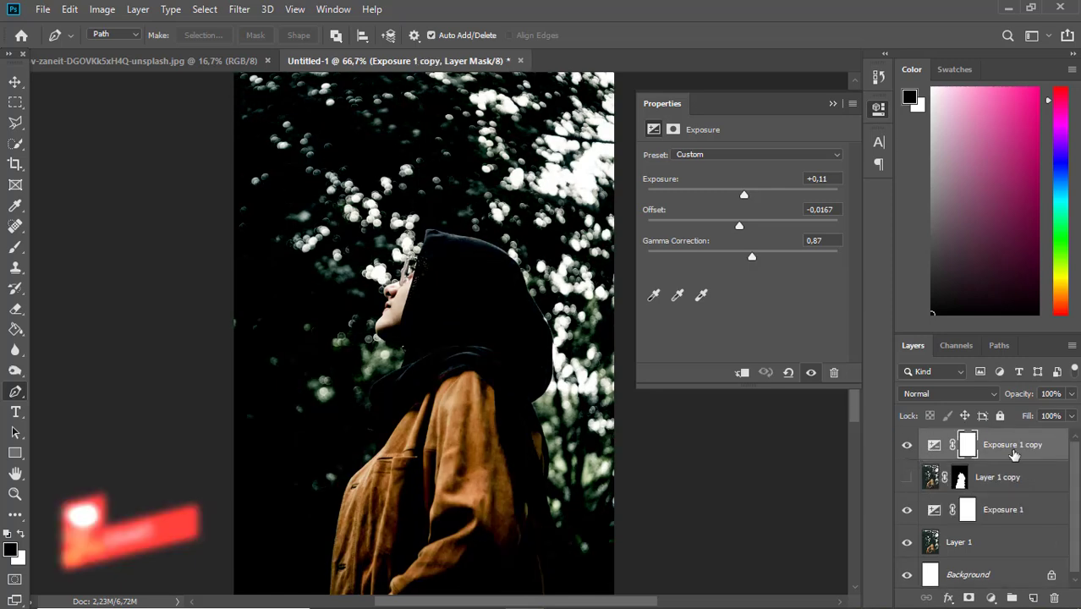
{"action": "right_click", "coordinate": [1051, 445]}
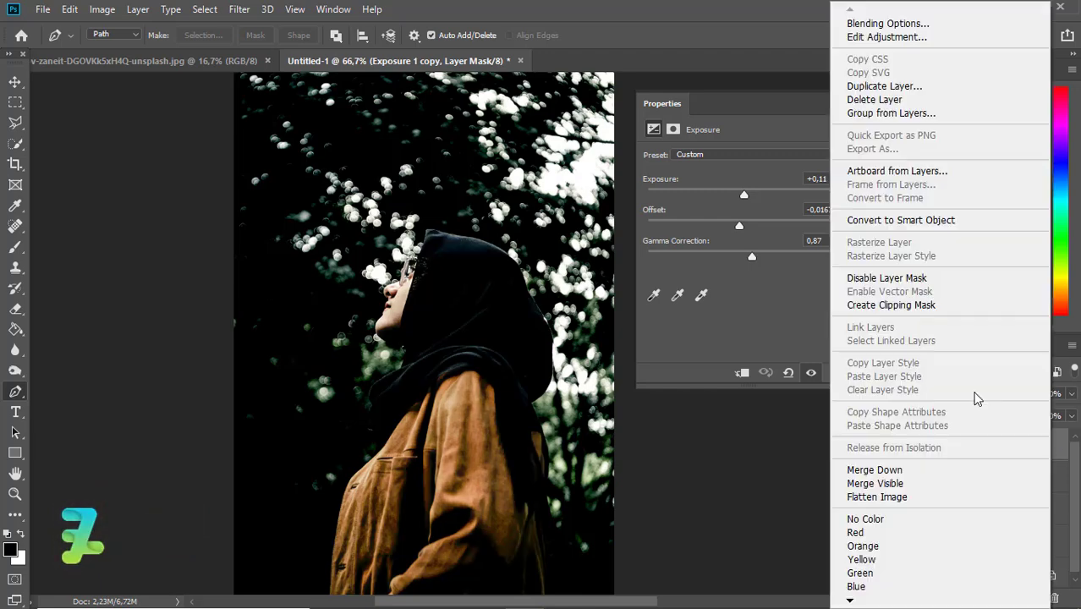
{"action": "left_click", "coordinate": [904, 305]}
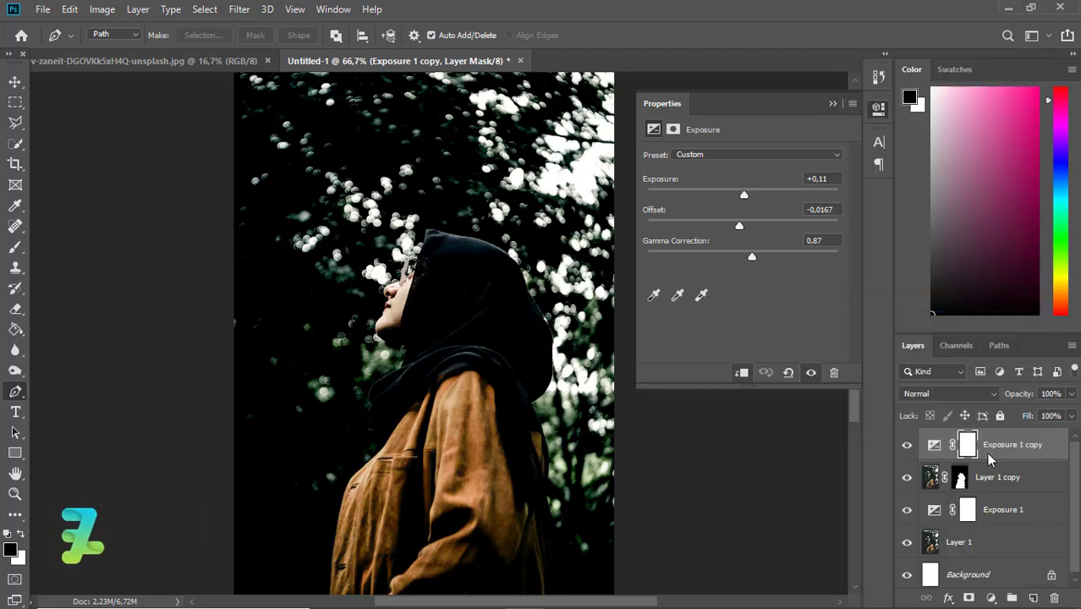
Add a Brightness/Contrast adjustment layer above Exposure 1 copy and clip it to the layers below.
{"action": "left_click", "coordinate": [993, 598]}
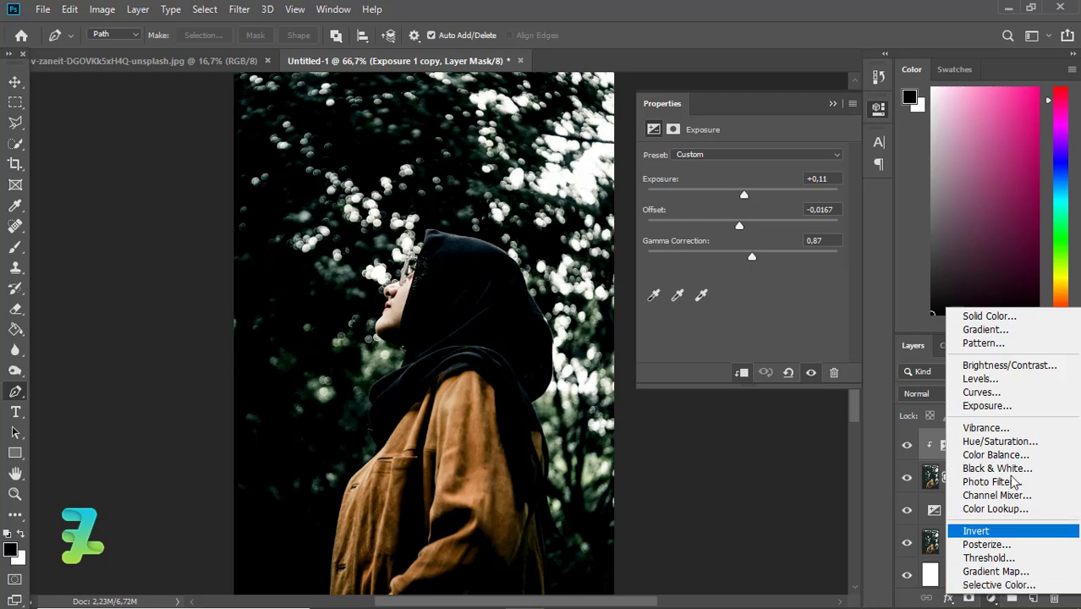
{"action": "left_click", "coordinate": [1008, 368]}
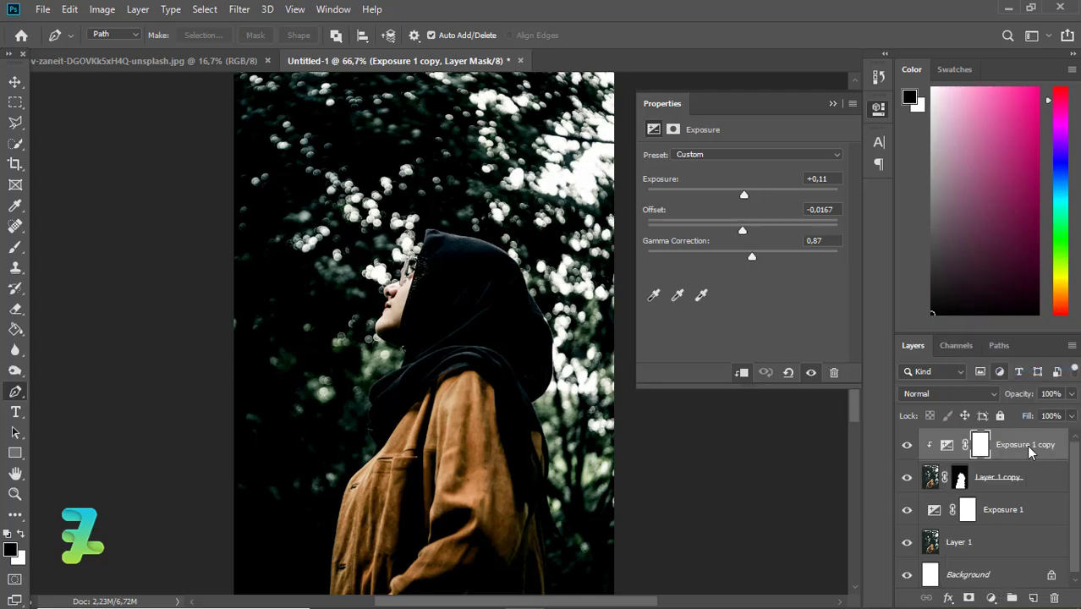
{"action": "right_click", "coordinate": [1039, 449]}
{"action": "left_click", "coordinate": [898, 305]}
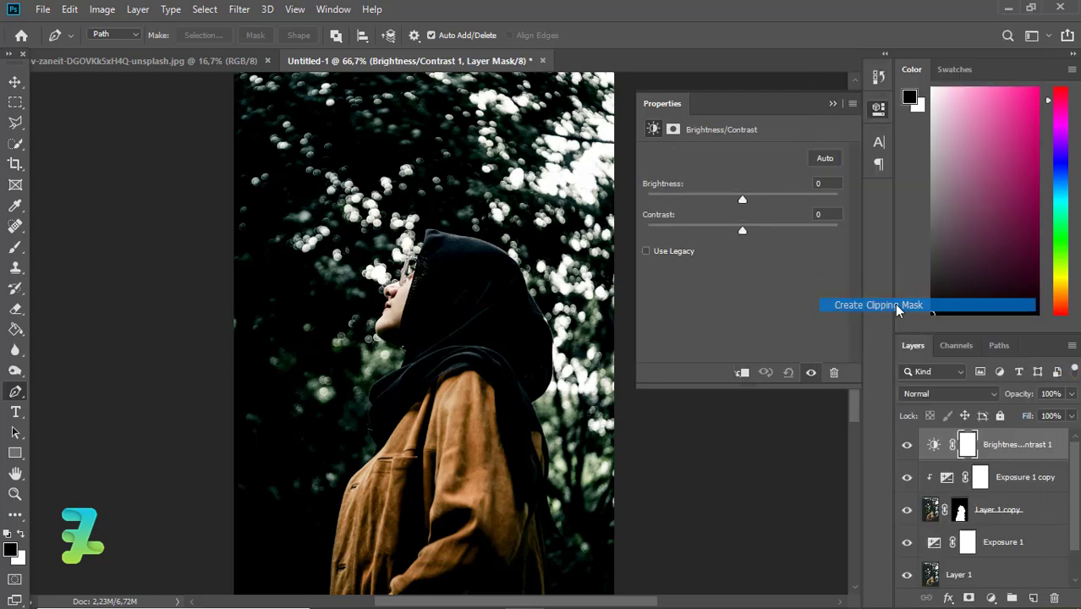
Set the clipped Brightness/Contrast adjustment to contrast 43 and brightness -34, and collapse its settings.
{"action": "left_click_drag", "start_coordinate": [760, 235], "coordinate": [784, 233]}
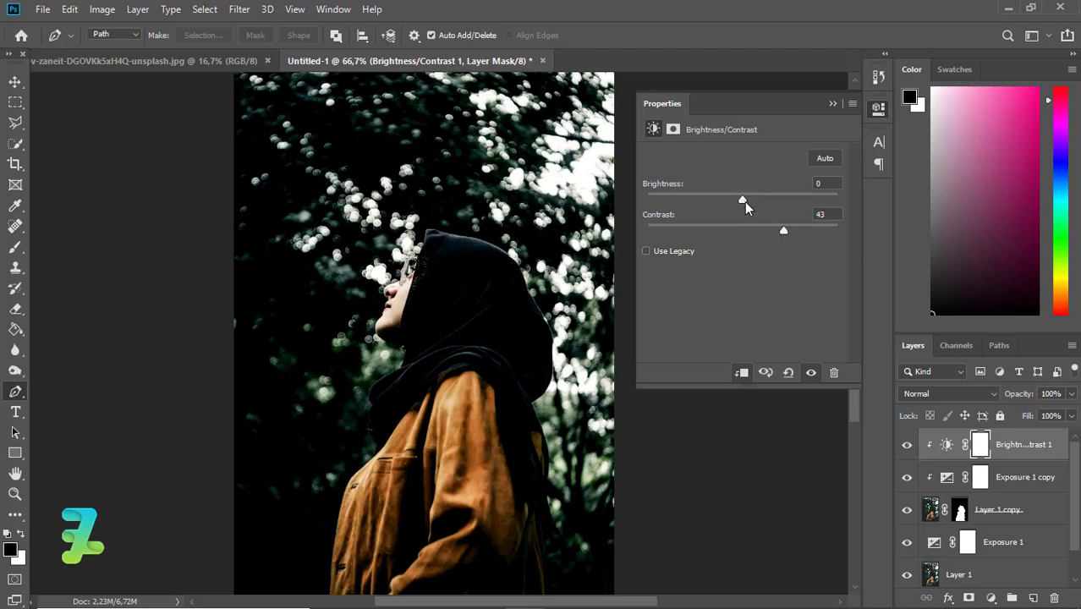
{"action": "left_click_drag", "start_coordinate": [743, 201], "coordinate": [726, 202]}
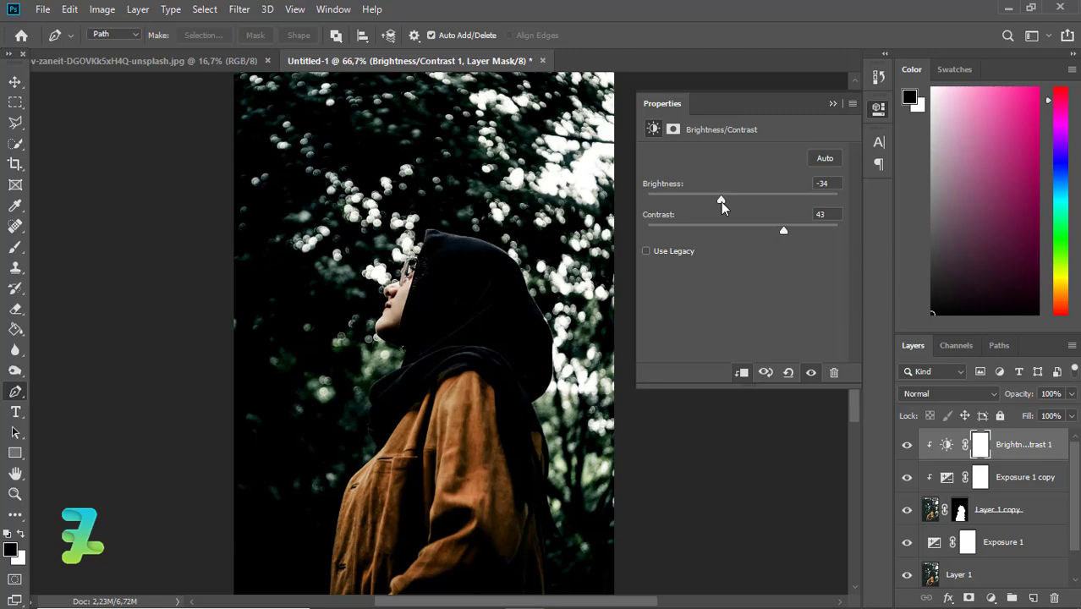
{"action": "left_click", "coordinate": [832, 103]}
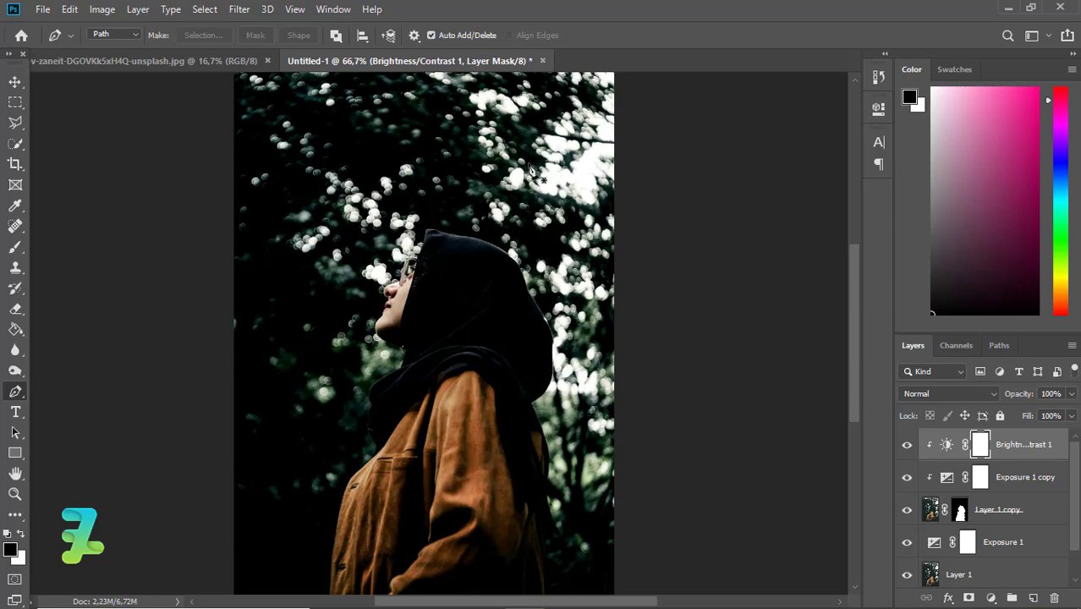
Float the chain-link fence photo in its own window, copy its image into Untitled-1, and close the source photo.
{"action": "left_click", "coordinate": [189, 58]}
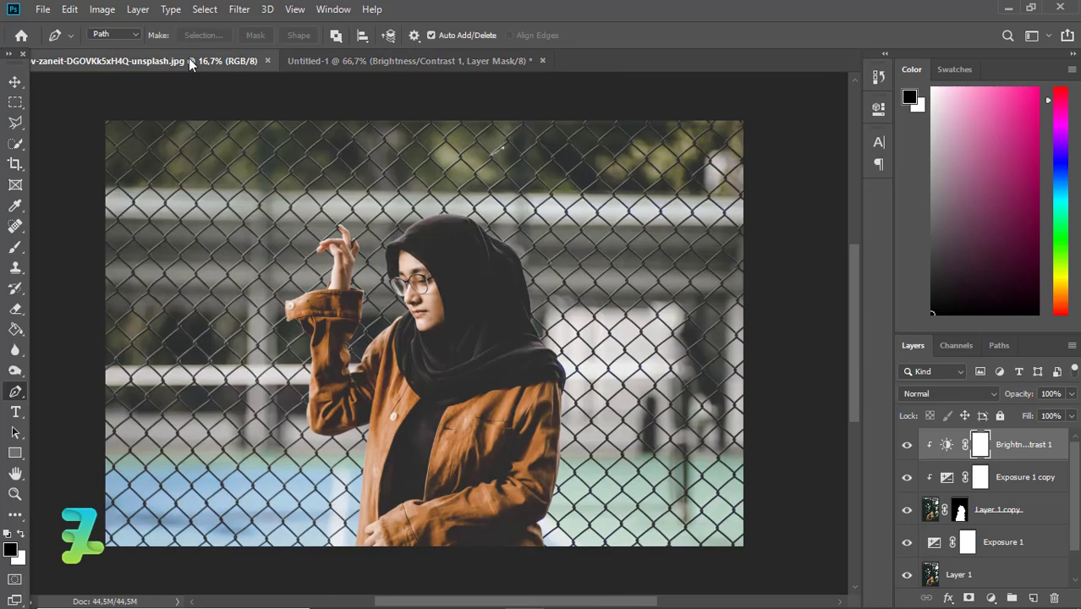
{"action": "right_click", "coordinate": [189, 57]}
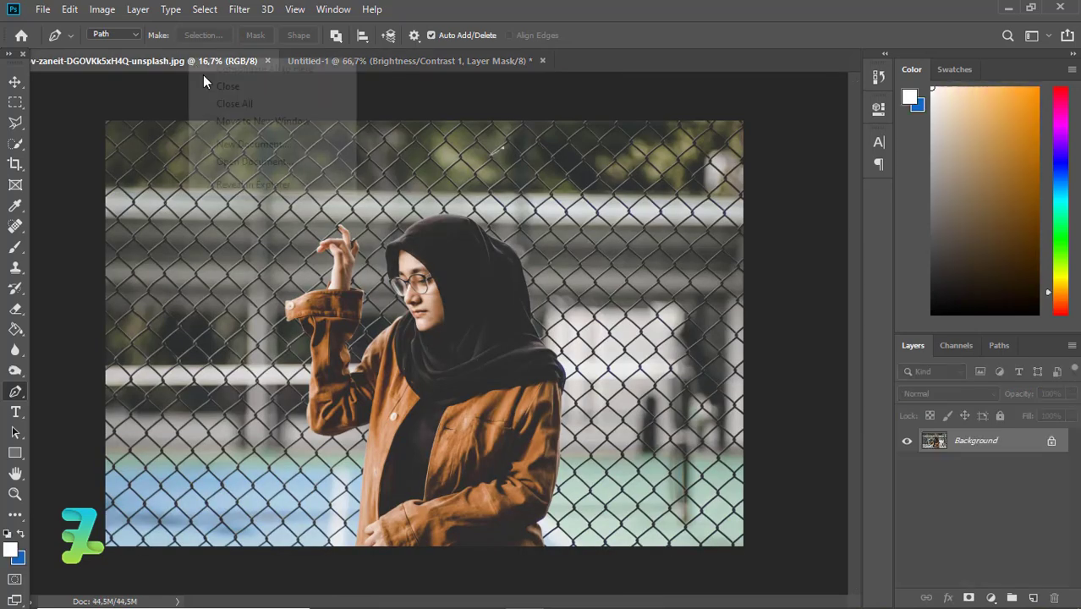
{"action": "left_click", "coordinate": [224, 121]}
{"action": "key", "text": "v"}
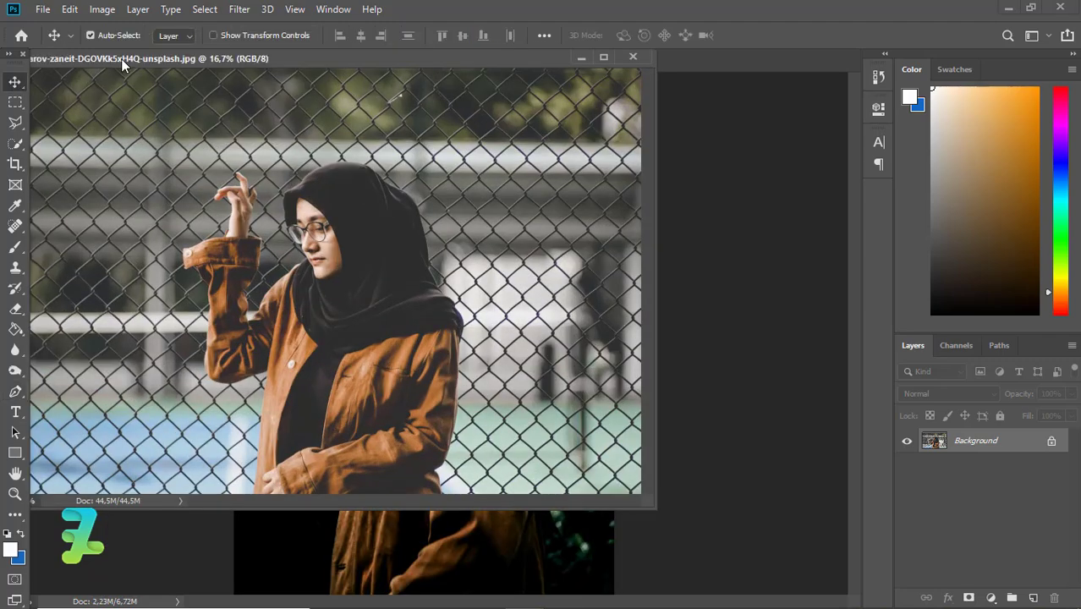
{"action": "left_click_drag", "start_coordinate": [121, 58], "coordinate": [636, 169]}
{"action": "left_click_drag", "start_coordinate": [850, 397], "coordinate": [432, 230]}
{"action": "left_click_drag", "start_coordinate": [656, 176], "coordinate": [368, 121]}
{"action": "left_click", "coordinate": [886, 114]}
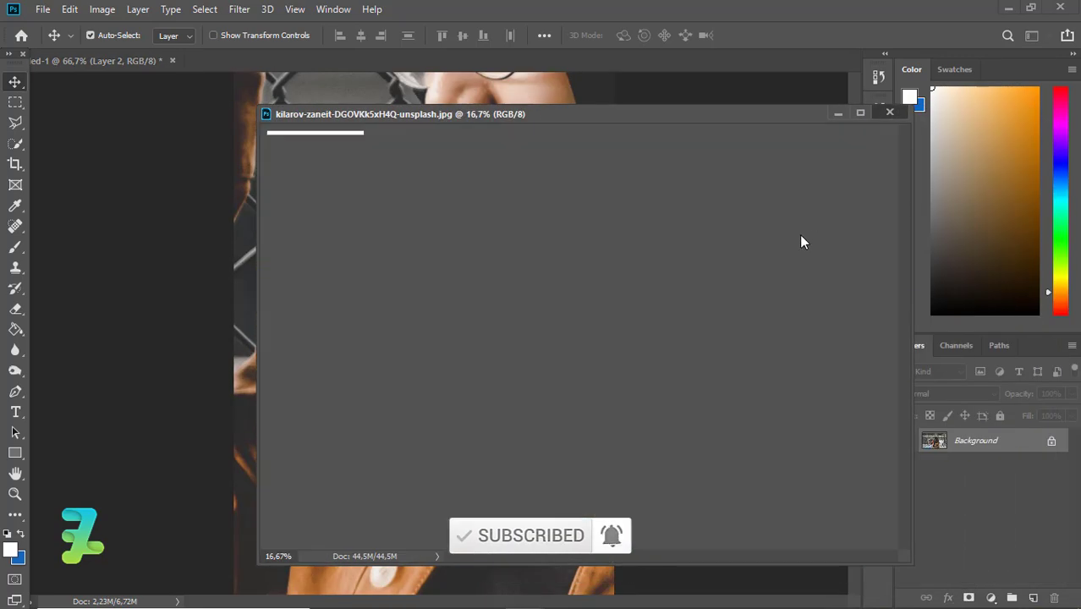
Lower Layer 2's opacity to 43% so the hooded figure shows through the fence photo.
{"action": "key", "text": "ctrl+minus"}
{"action": "key", "text": "ctrl+minus"}
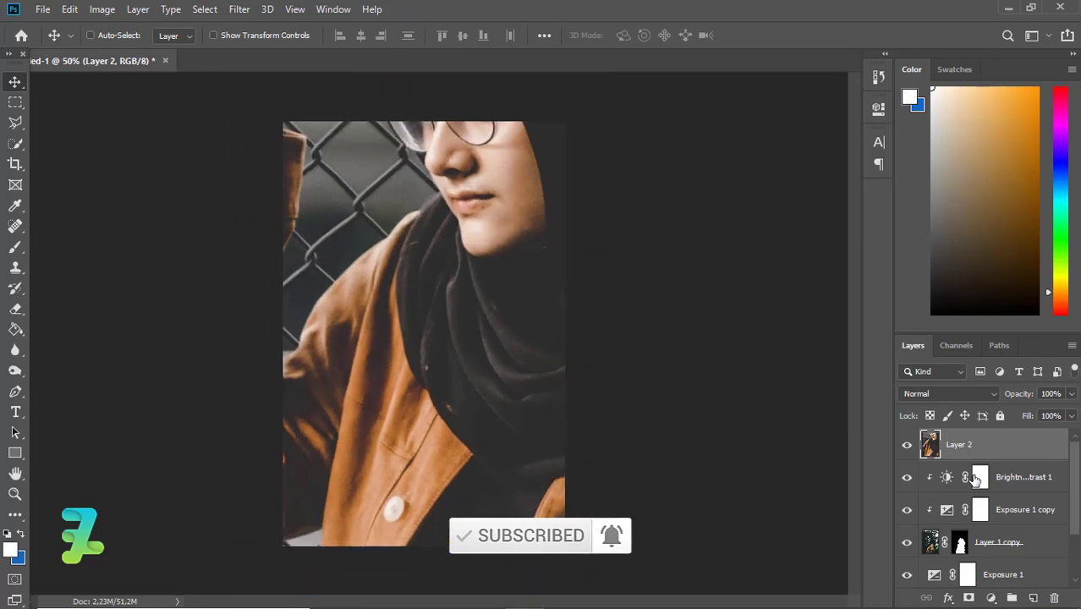
{"action": "left_click", "coordinate": [1073, 395]}
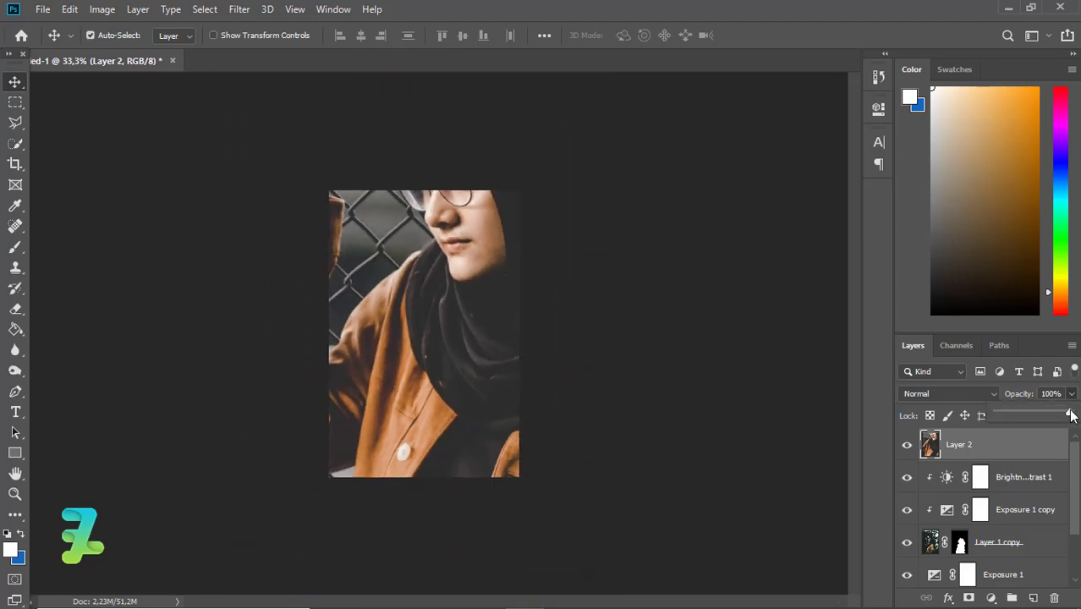
{"action": "left_click_drag", "start_coordinate": [1046, 415], "coordinate": [1029, 415]}
Scale Layer 2 down proportionally to 36,32% with Free Transform and move it over the lower part of the canvas.
{"action": "key", "text": "ctrl+minus"}
{"action": "key", "text": "ctrl+t"}
{"action": "key", "text": "ctrl+minus"}
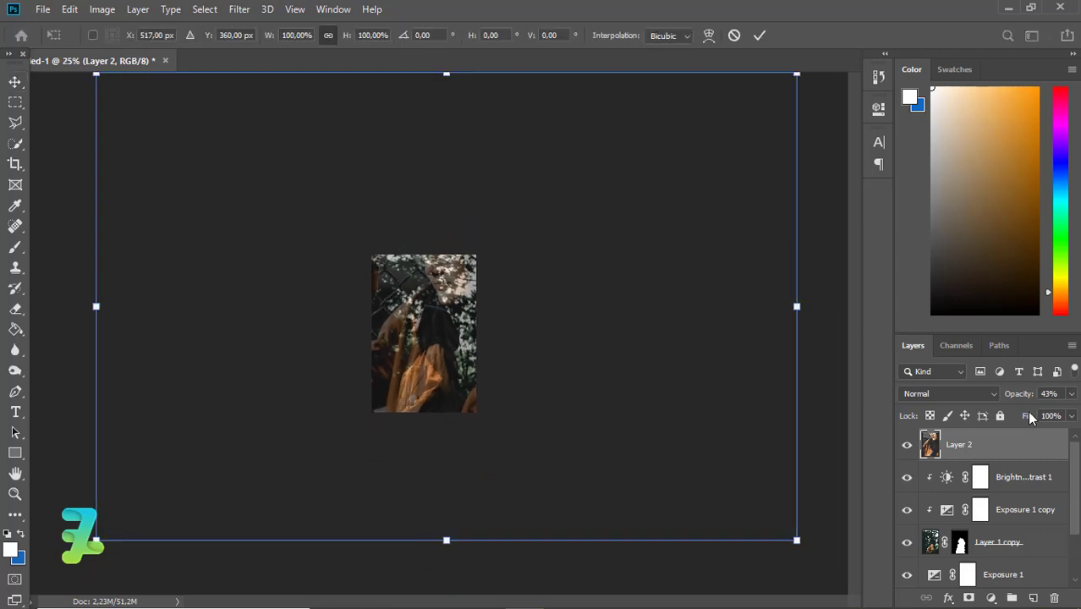
{"action": "key", "text": "ctrl+minus"}
{"action": "left_click_drag", "start_coordinate": [677, 156], "coordinate": [527, 255]}
{"action": "left_click_drag", "start_coordinate": [423, 304], "coordinate": [412, 338]}
{"action": "key", "text": "ctrl+plus"}
{"action": "key", "text": "ctrl+plus"}
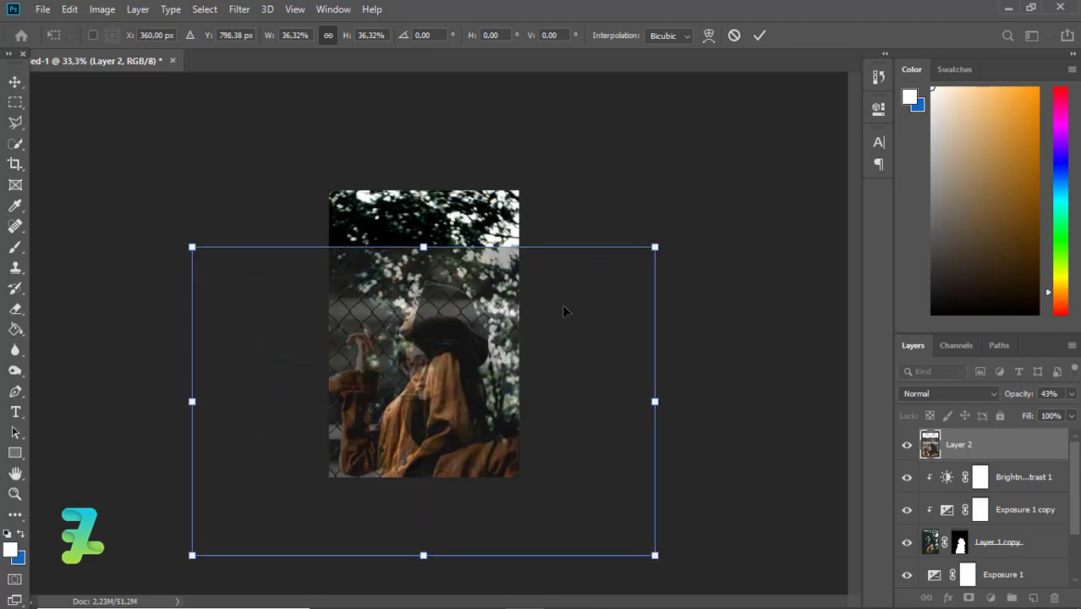
Shrink Layer 2 further to 14,77%, place it over the figure's jacket at the canvas's lower edge, and apply the transform.
{"action": "left_click_drag", "start_coordinate": [665, 258], "coordinate": [539, 347]}
{"action": "left_click_drag", "start_coordinate": [432, 383], "coordinate": [438, 402]}
{"action": "key", "text": "ctrl+plus"}
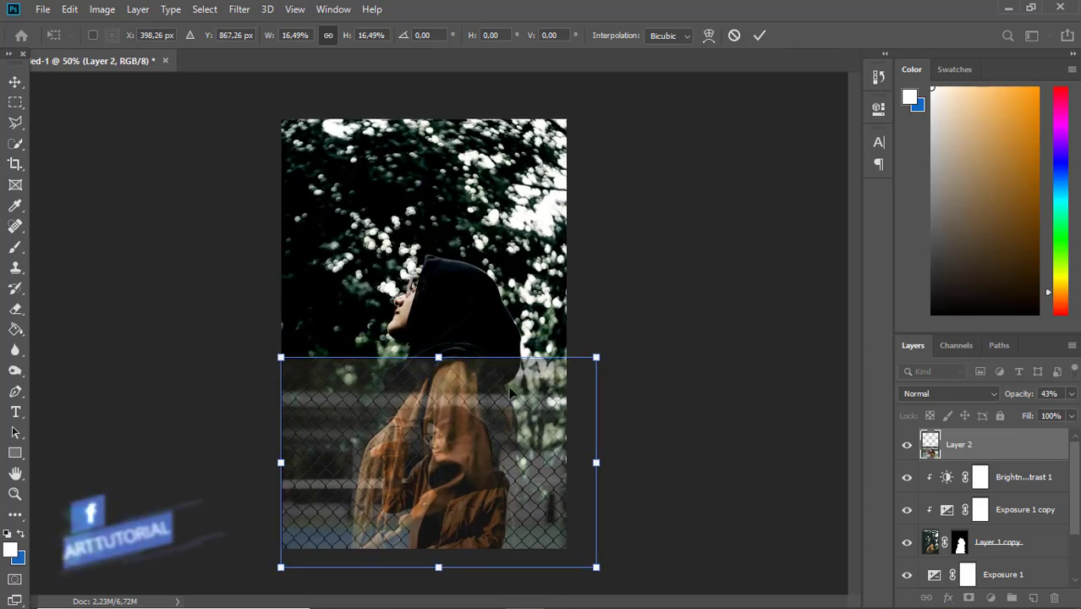
{"action": "left_click_drag", "start_coordinate": [596, 358], "coordinate": [579, 367]}
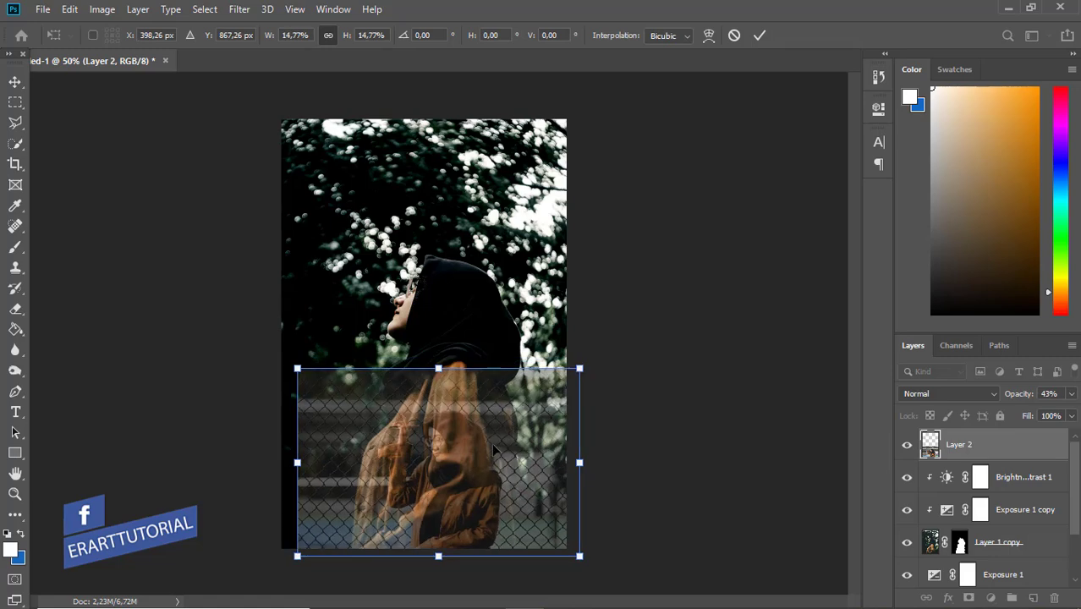
{"action": "left_click_drag", "start_coordinate": [490, 446], "coordinate": [493, 449]}
{"action": "left_click", "coordinate": [146, 35]}
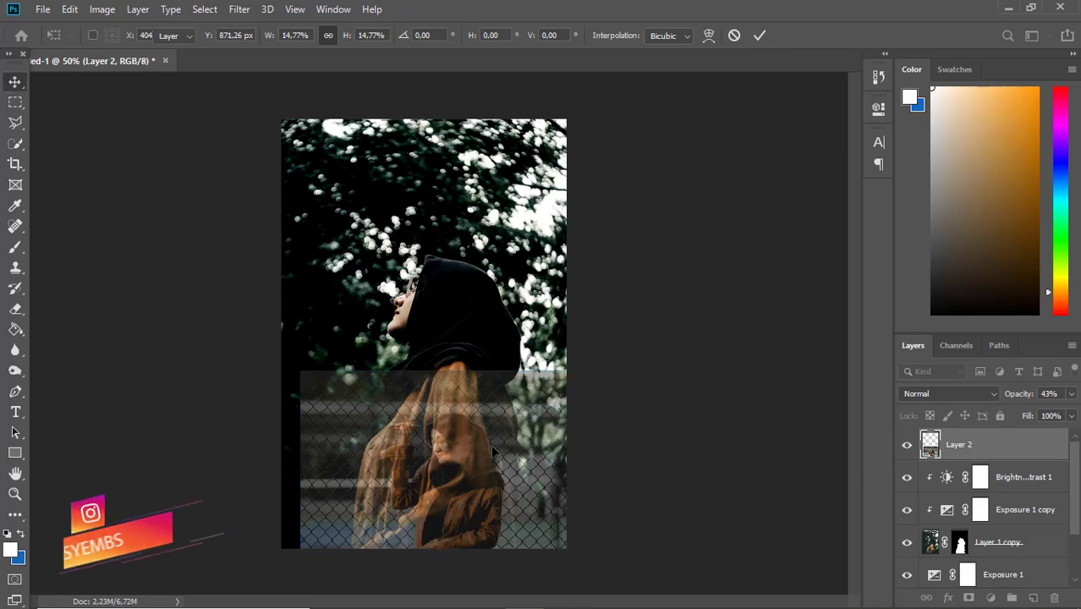
{"action": "key", "text": "Return"}
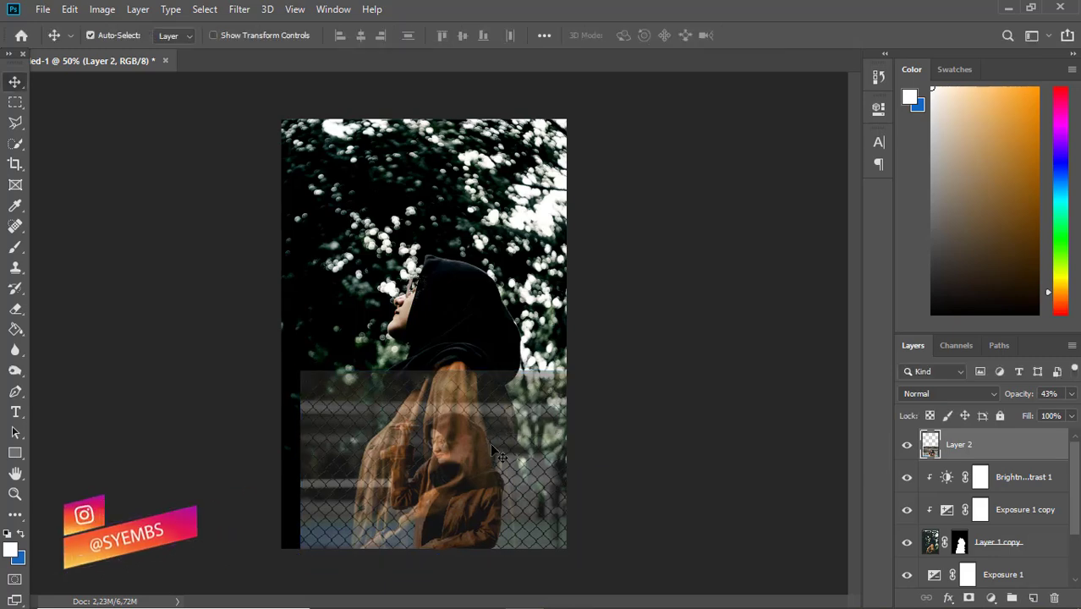
Restore Layer 2's opacity to 100% and mask it with the silhouette selection taken from Layer 1 copy's mask.
{"action": "left_click", "coordinate": [1071, 395]}
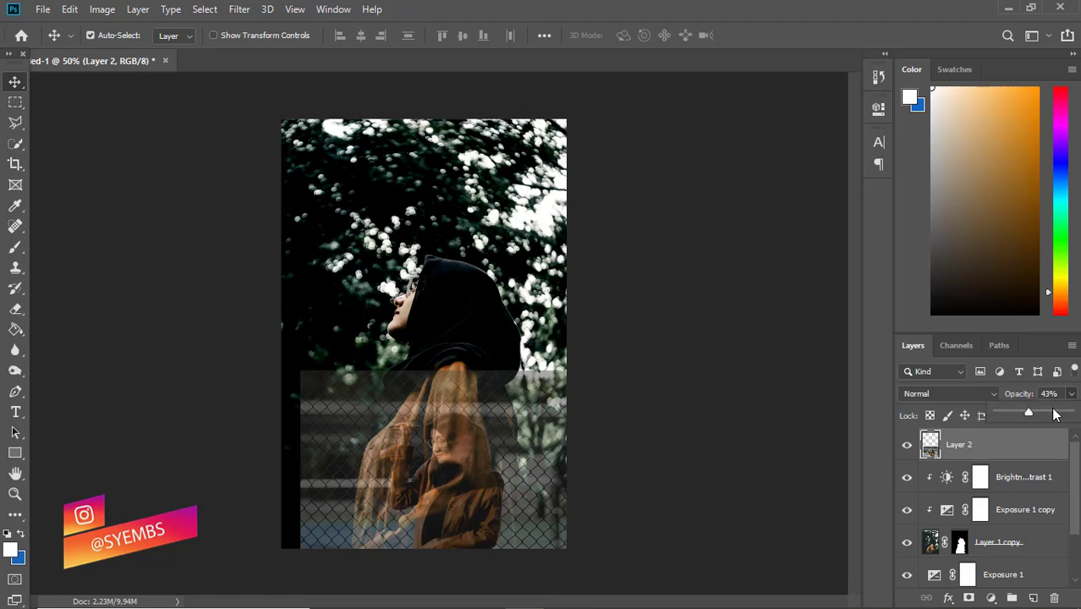
{"action": "left_click_drag", "start_coordinate": [1044, 414], "coordinate": [1070, 413]}
{"action": "left_click", "coordinate": [959, 544], "text": "ctrl"}
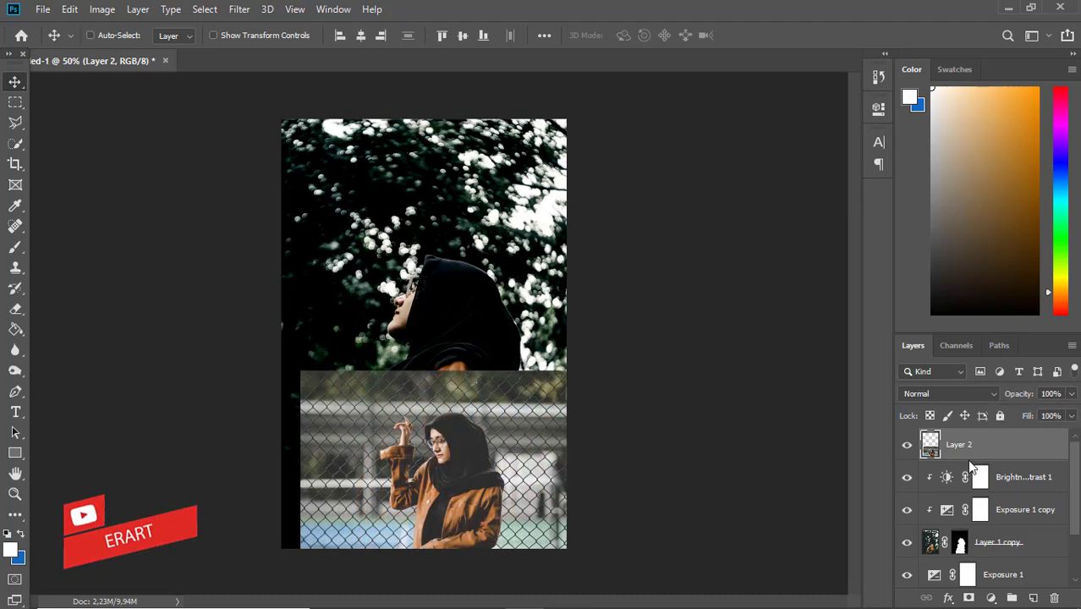
{"action": "left_click", "coordinate": [973, 599]}
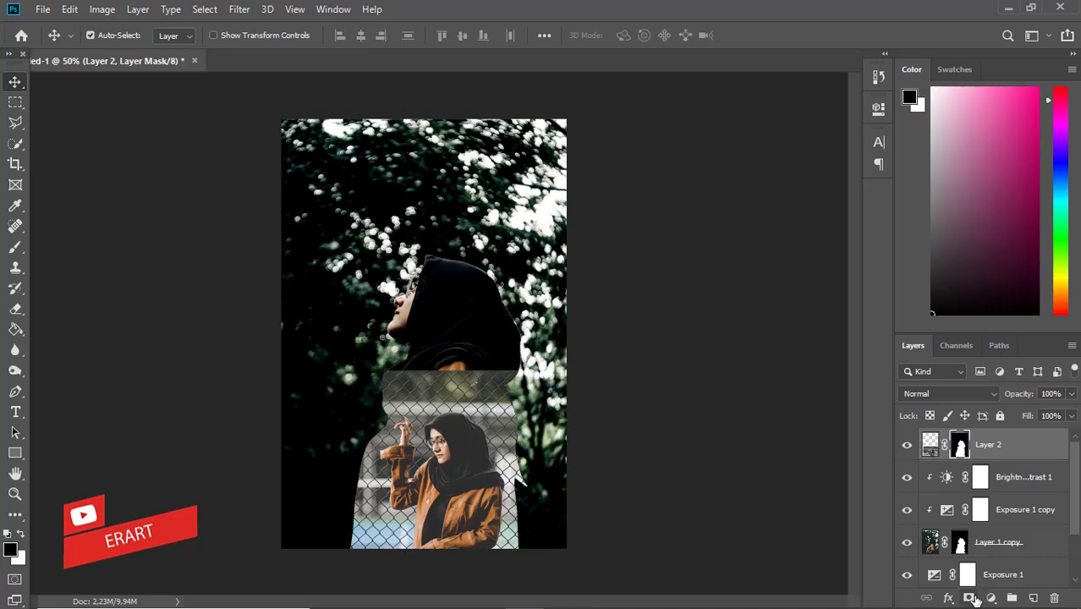
Fade the right edge of the fence photo on Layer 2's mask with a soft black brush, size 400, opacity 85%, flow 78%.
{"action": "left_click", "coordinate": [15, 247]}
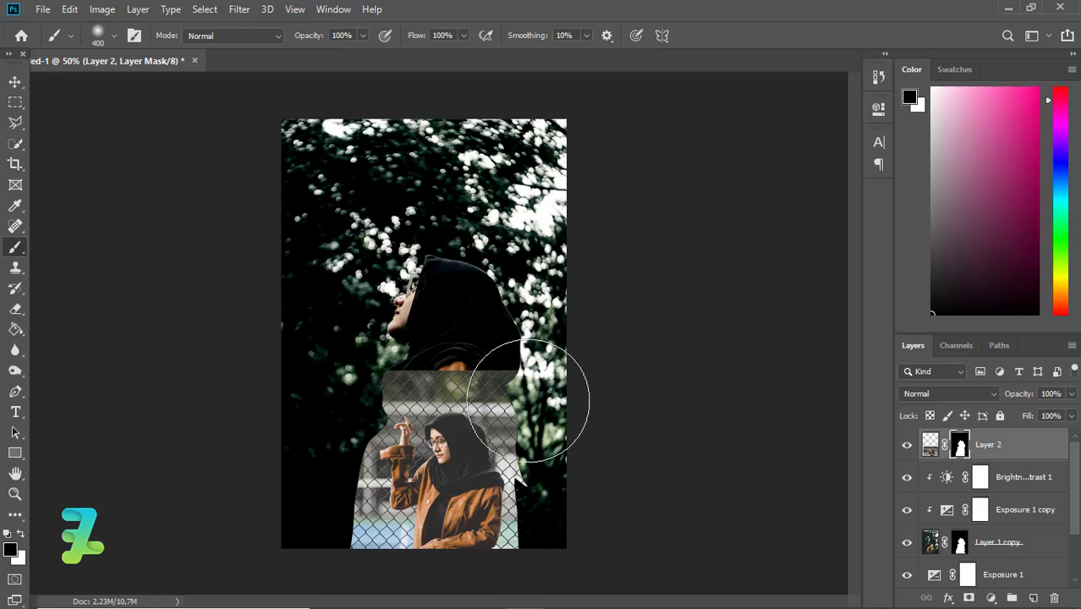
{"action": "left_click", "coordinate": [362, 36]}
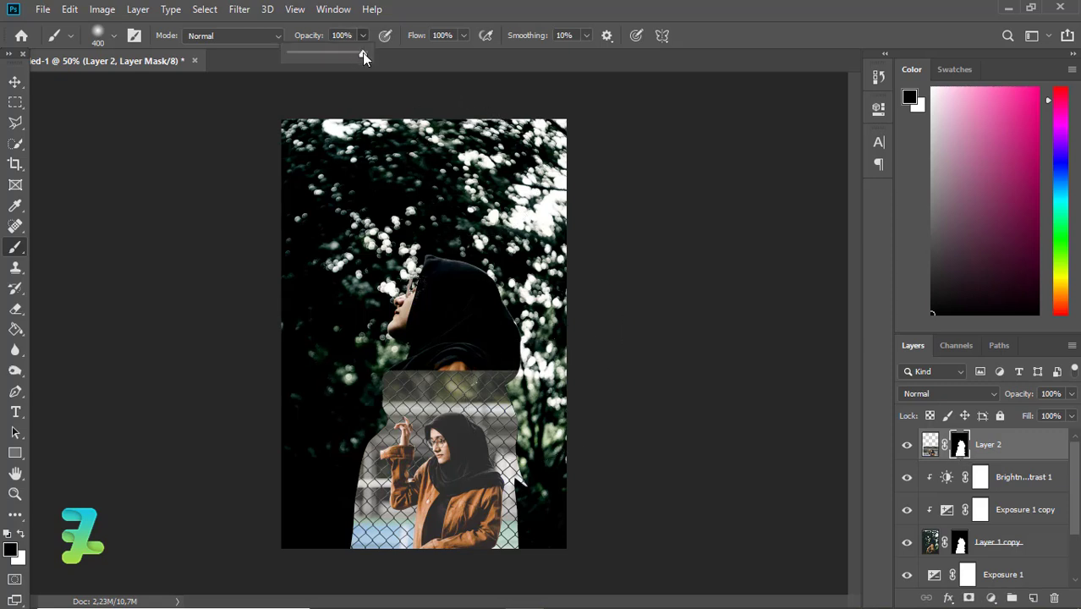
{"action": "left_click", "coordinate": [463, 36]}
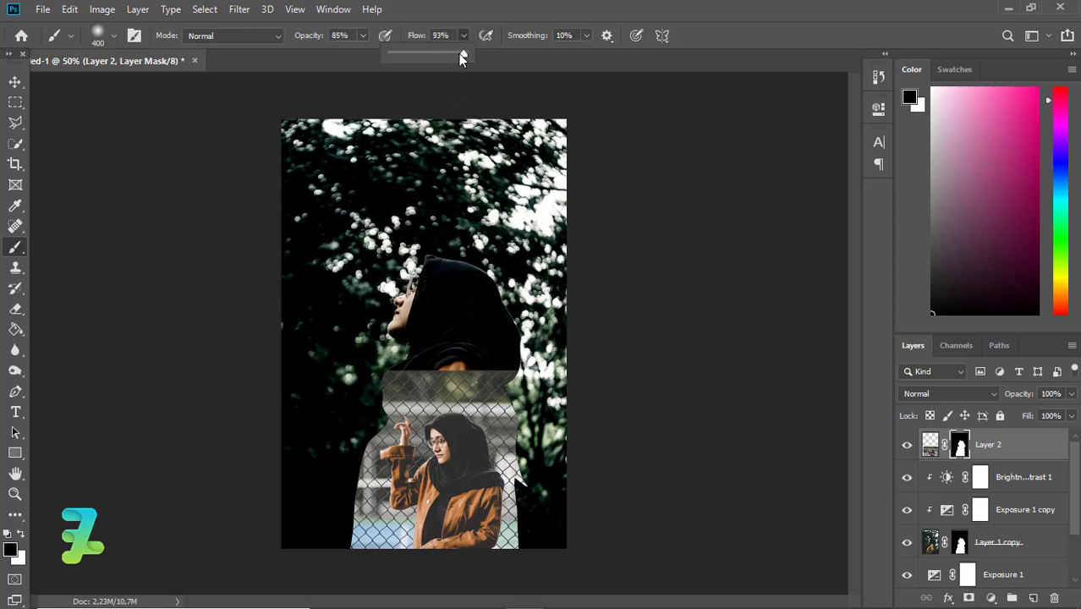
{"action": "left_click", "coordinate": [462, 36]}
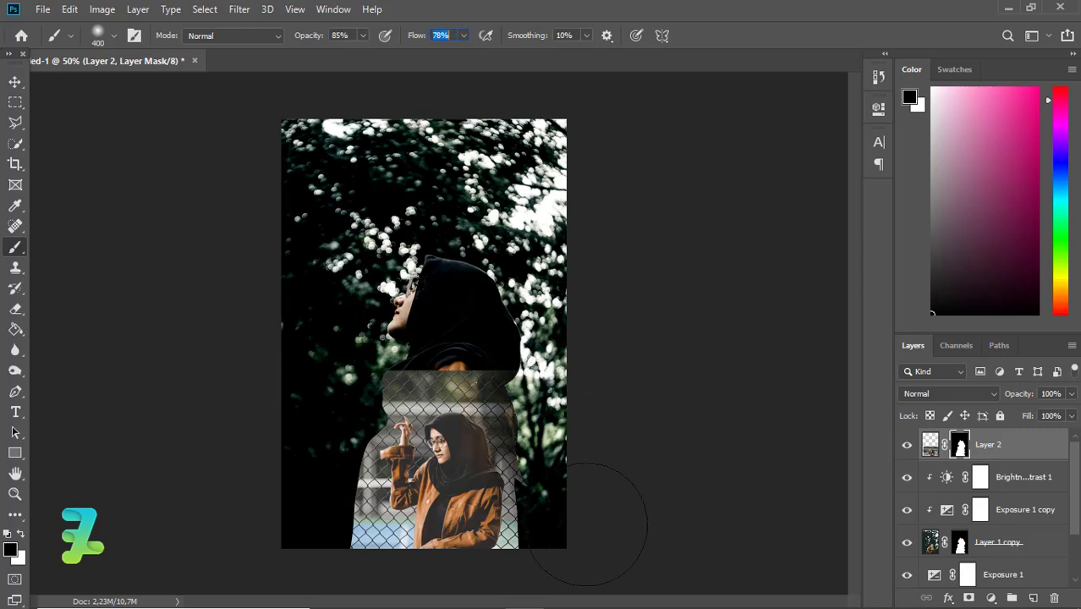
{"action": "left_click_drag", "start_coordinate": [588, 525], "coordinate": [586, 519]}
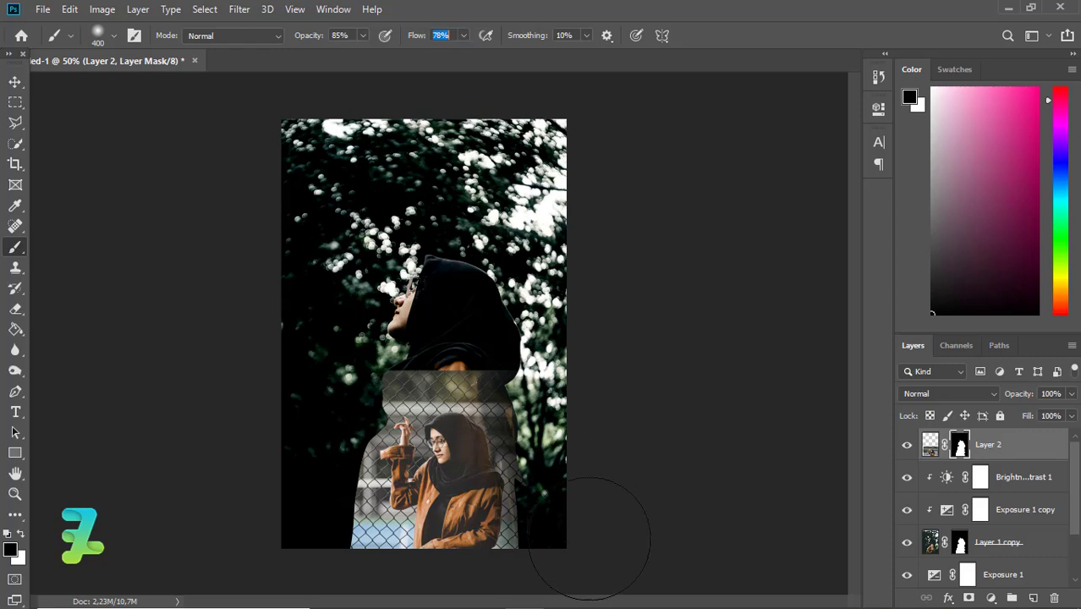
{"action": "left_click_drag", "start_coordinate": [590, 538], "coordinate": [586, 463]}
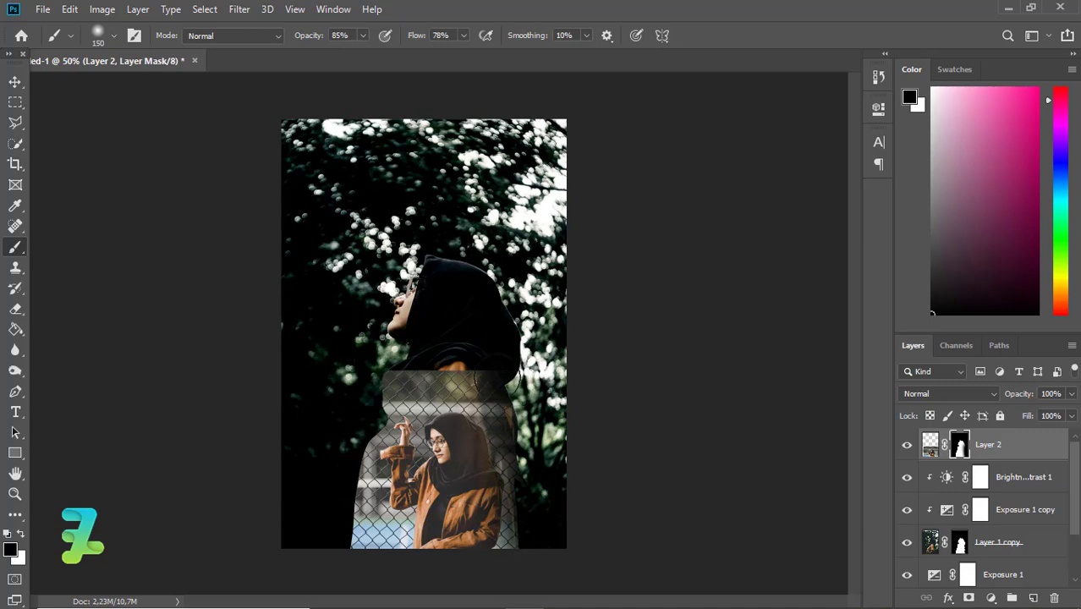
Paint black on Layer 2's mask with soft brushes sized 150 to 800 to blend the fence photo's upper and left edges into the jacket.
{"action": "mouse_move", "coordinate": [464, 358]}
{"action": "left_mouse_down"}
{"action": "mouse_move", "coordinate": [444, 333]}
{"action": "mouse_move", "coordinate": [392, 366]}
{"action": "mouse_move", "coordinate": [492, 345]}
{"action": "mouse_move", "coordinate": [383, 403]}
{"action": "mouse_move", "coordinate": [367, 381]}
{"action": "mouse_move", "coordinate": [330, 505]}
{"action": "mouse_move", "coordinate": [333, 460]}
{"action": "mouse_move", "coordinate": [329, 544]}
{"action": "left_mouse_up"}
{"action": "key", "text": "ctrl+z"}
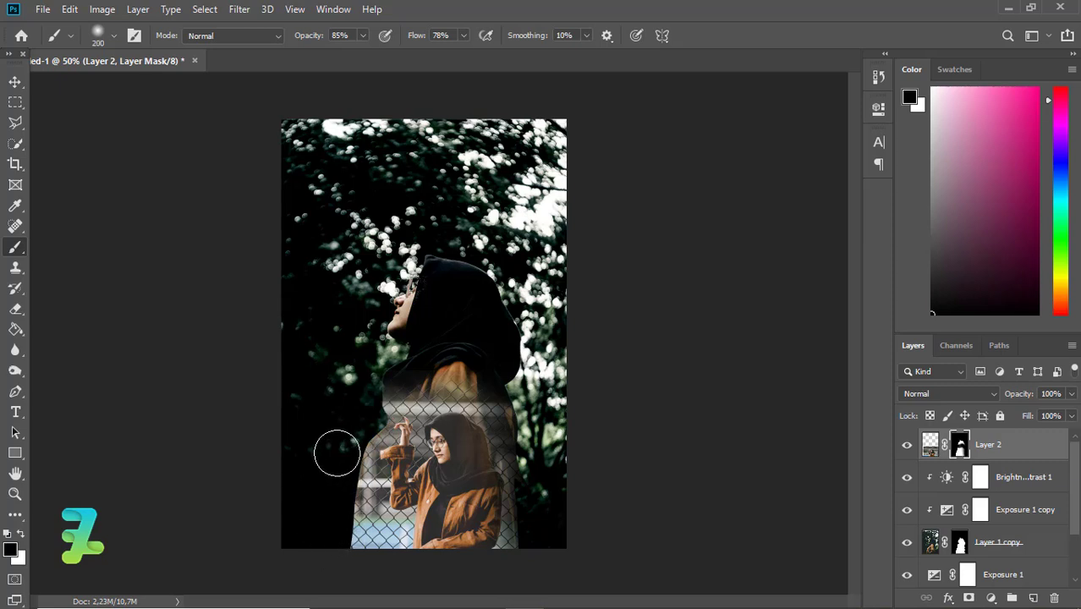
{"action": "key", "text": "]"}
{"action": "key", "text": "]"}
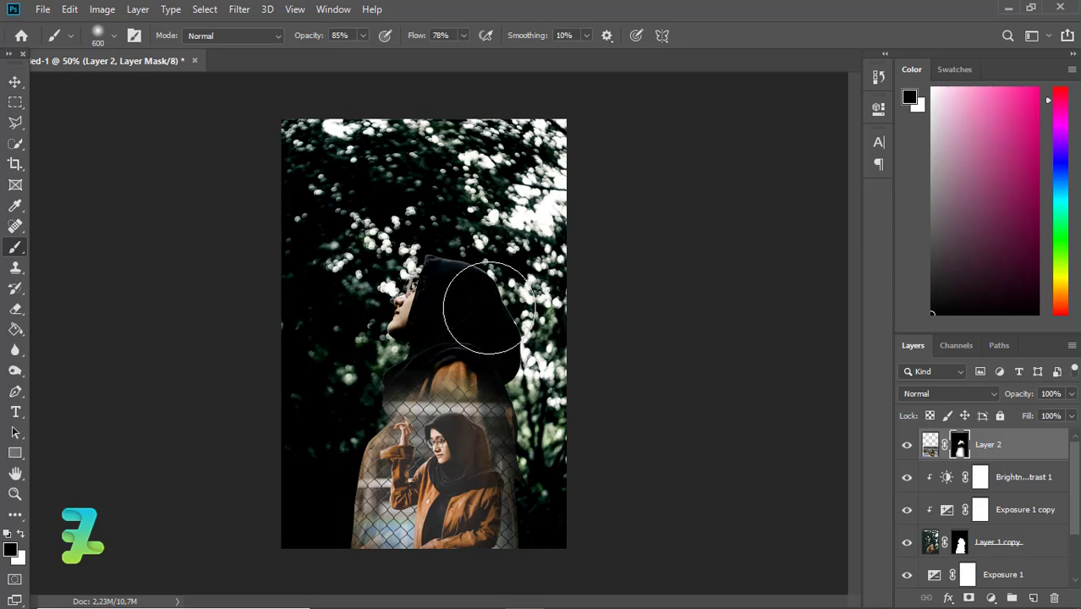
{"action": "left_click", "coordinate": [462, 270]}
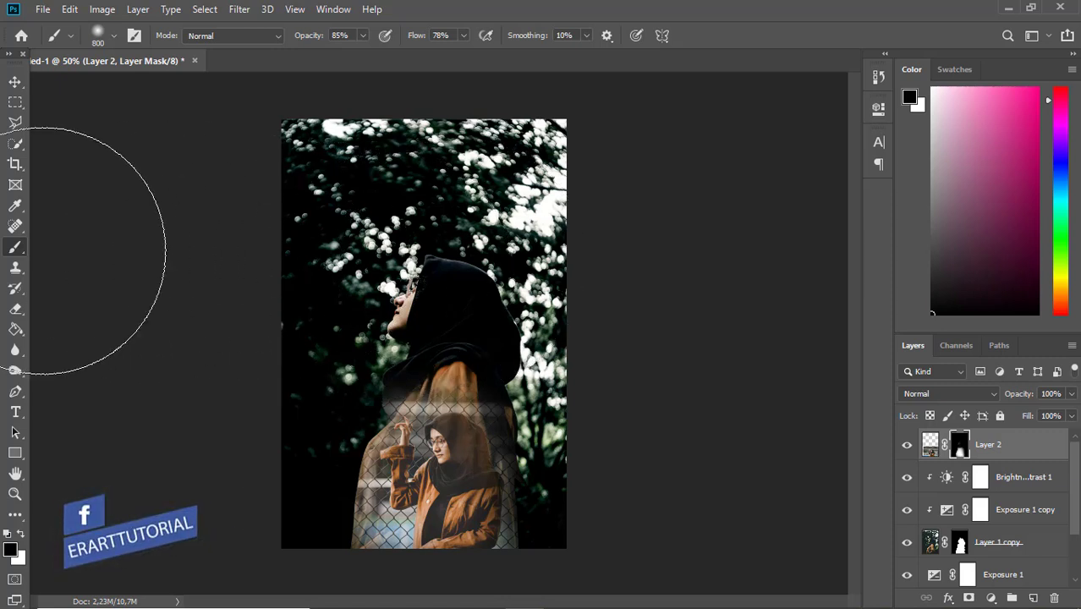
{"action": "left_click", "coordinate": [15, 82]}
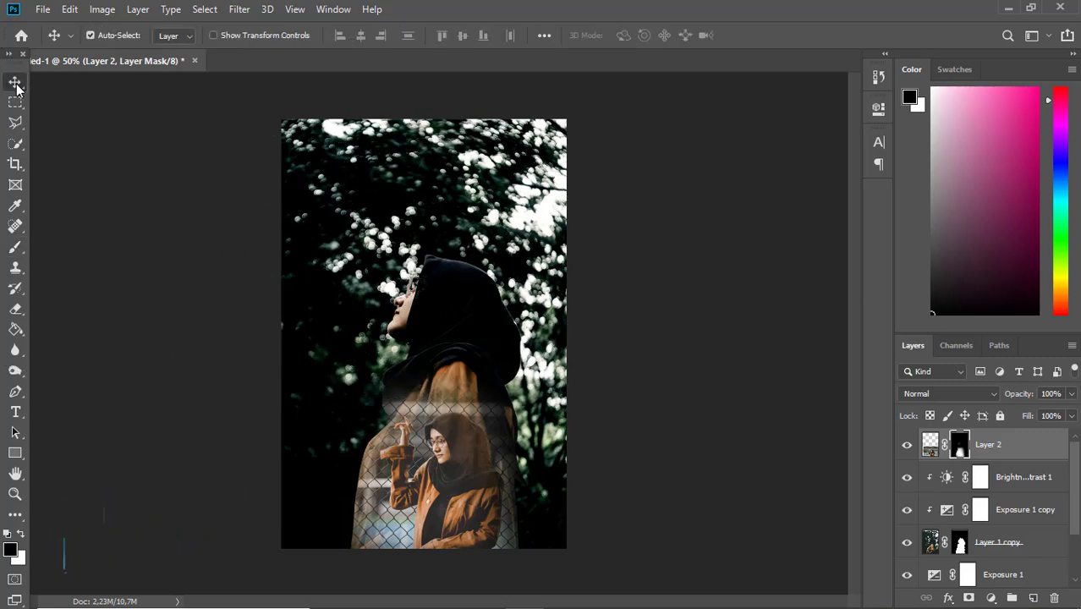
{"action": "left_click", "coordinate": [15, 246]}
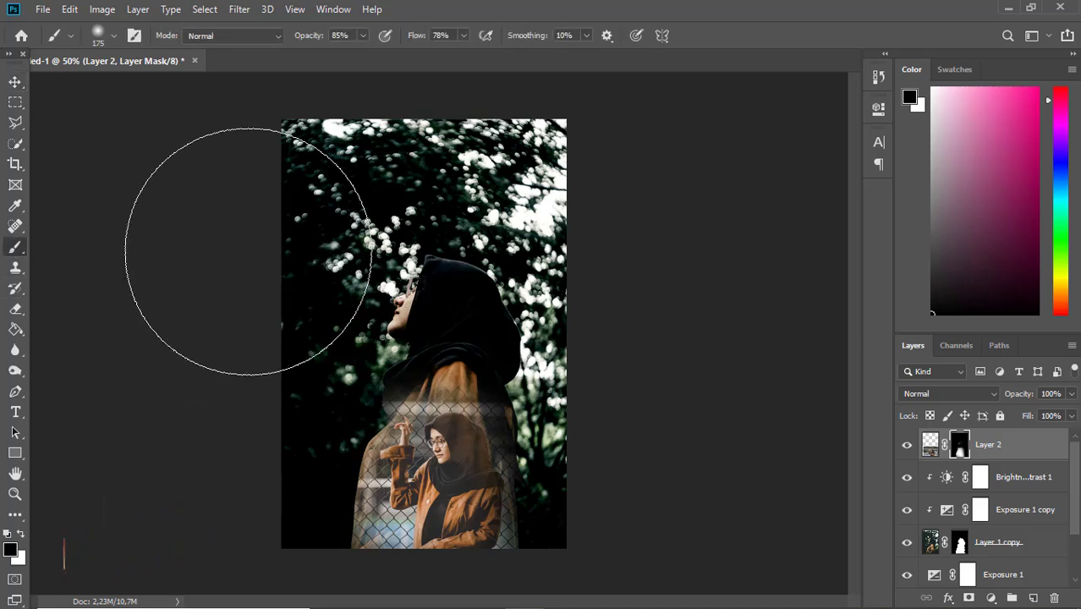
Add an Exposure adjustment clipped to Layer 2, with exposure -0,06 and gamma correction 0,66.
{"action": "left_click", "coordinate": [994, 598]}
{"action": "left_click", "coordinate": [997, 407]}
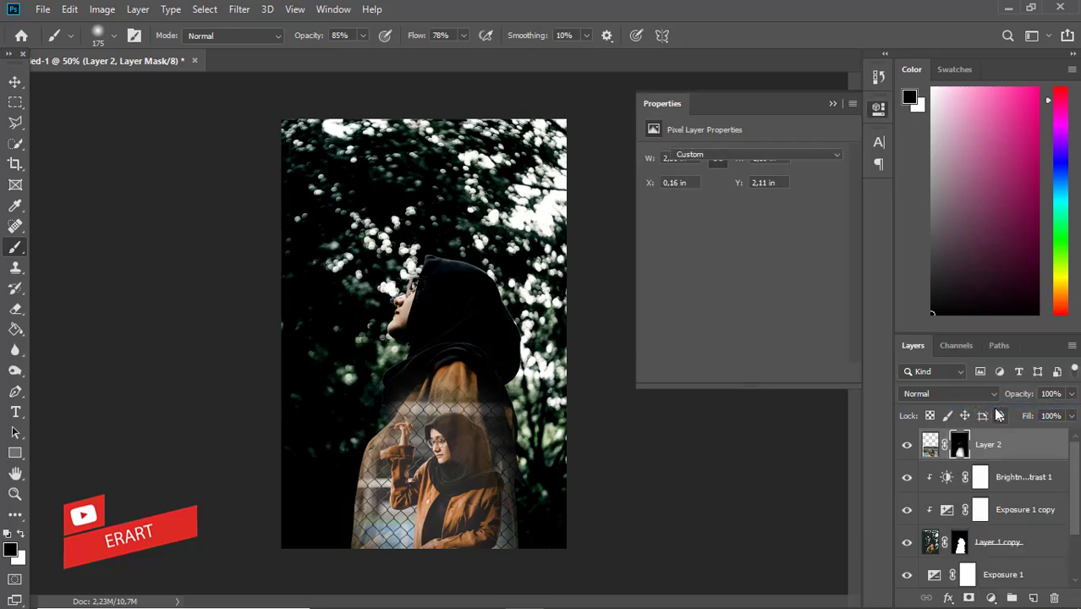
{"action": "right_click", "coordinate": [1028, 446]}
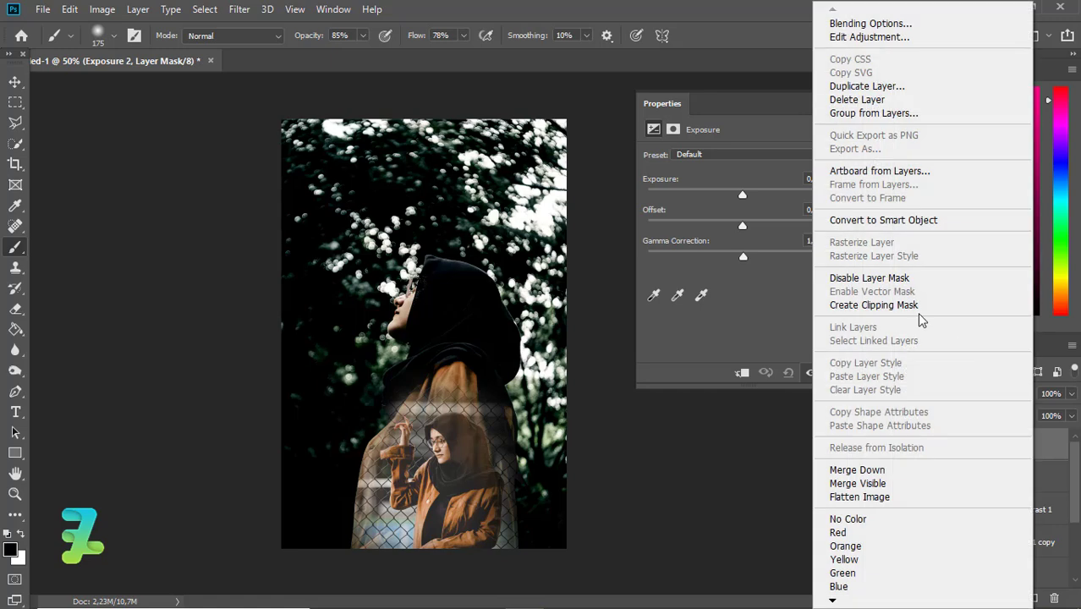
{"action": "left_click", "coordinate": [919, 307]}
{"action": "left_click_drag", "start_coordinate": [758, 258], "coordinate": [742, 224]}
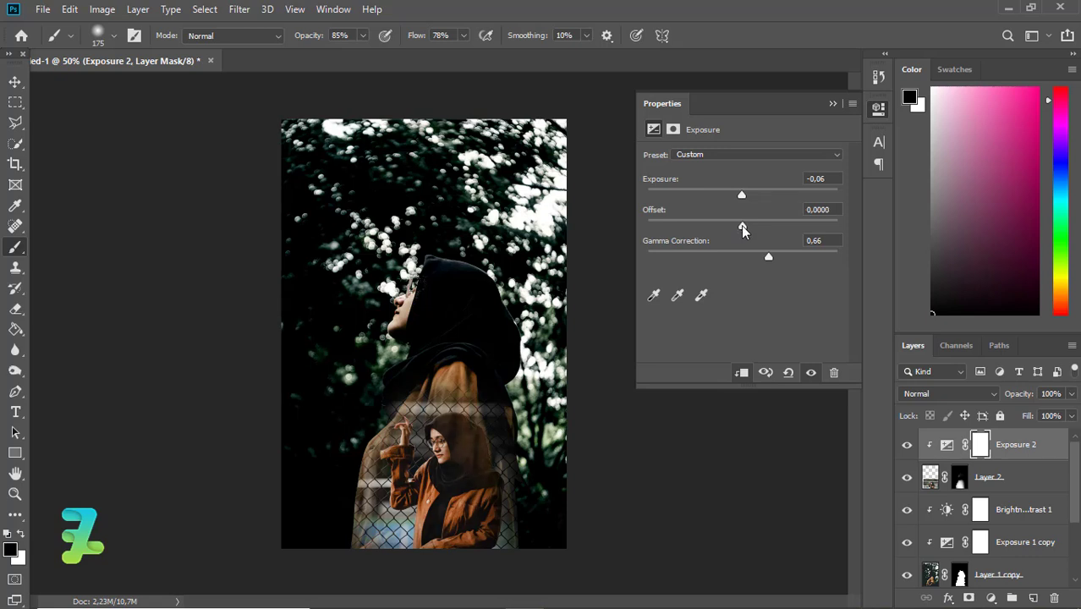
{"action": "left_click", "coordinate": [834, 104]}
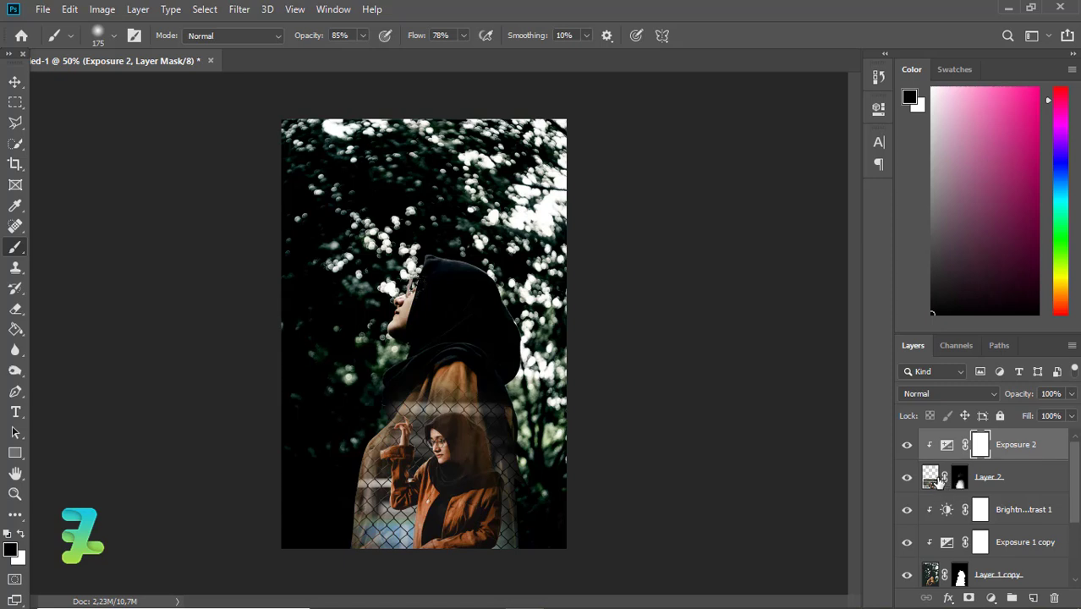
Unlink Layer 2's image from its mask, enlarge it to 127,17%, reposition the portrait within the jacket, and apply the transform.
{"action": "left_click", "coordinate": [942, 479]}
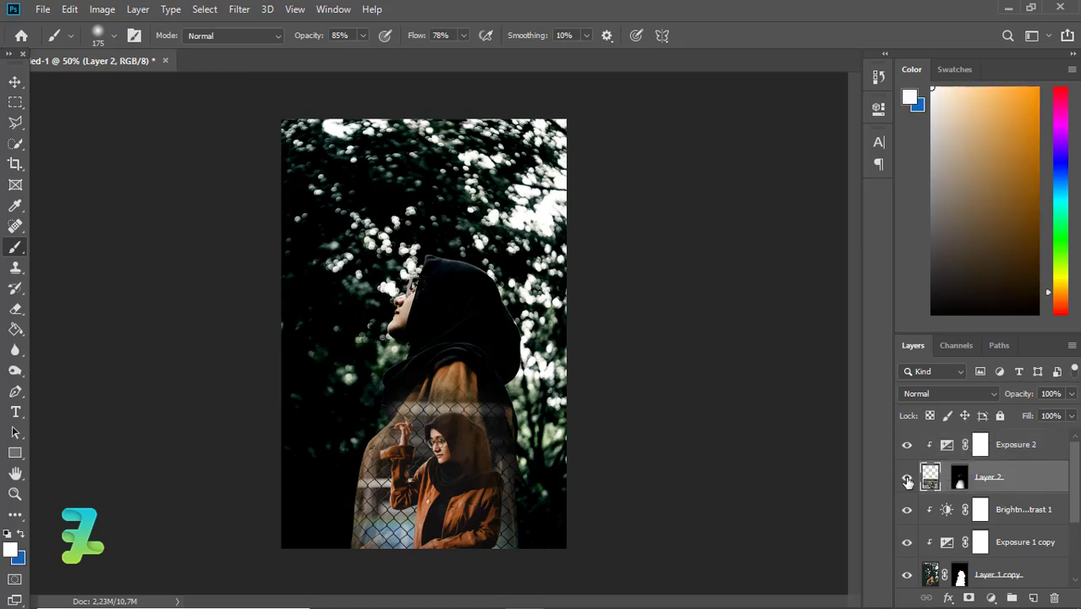
{"action": "key", "text": "ctrl+t"}
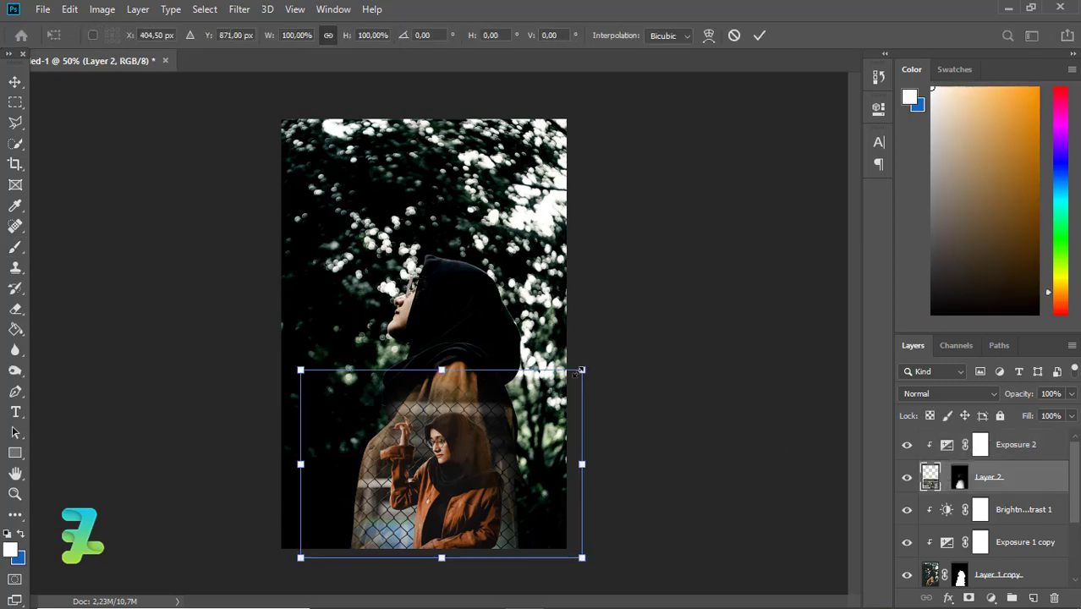
{"action": "left_click_drag", "start_coordinate": [581, 371], "coordinate": [628, 339]}
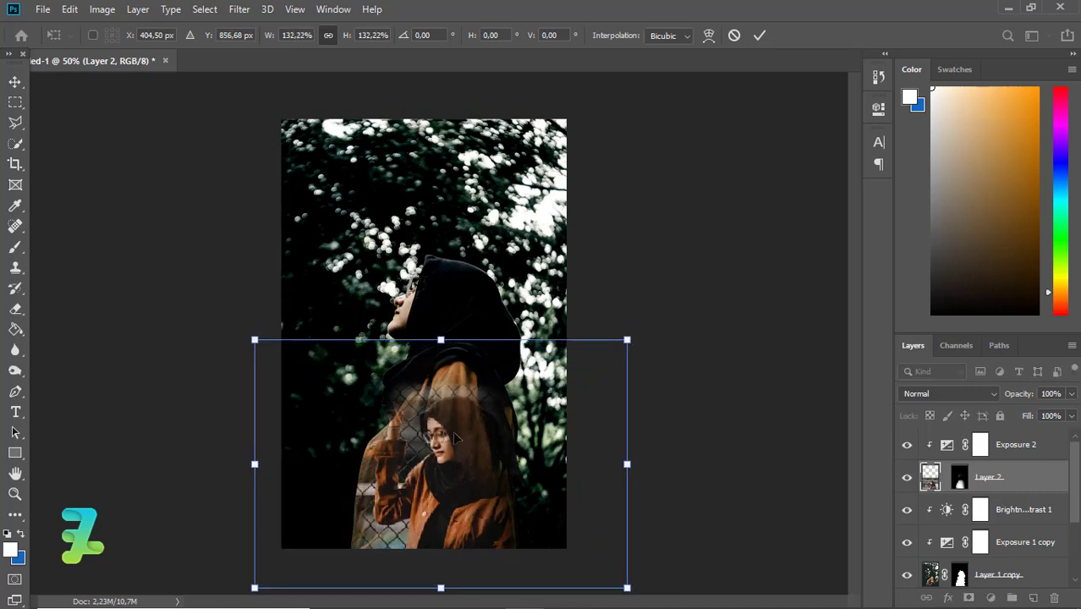
{"action": "mouse_move", "coordinate": [455, 438]}
{"action": "left_mouse_down"}
{"action": "mouse_move", "coordinate": [458, 415]}
{"action": "mouse_move", "coordinate": [451, 421]}
{"action": "left_mouse_up"}
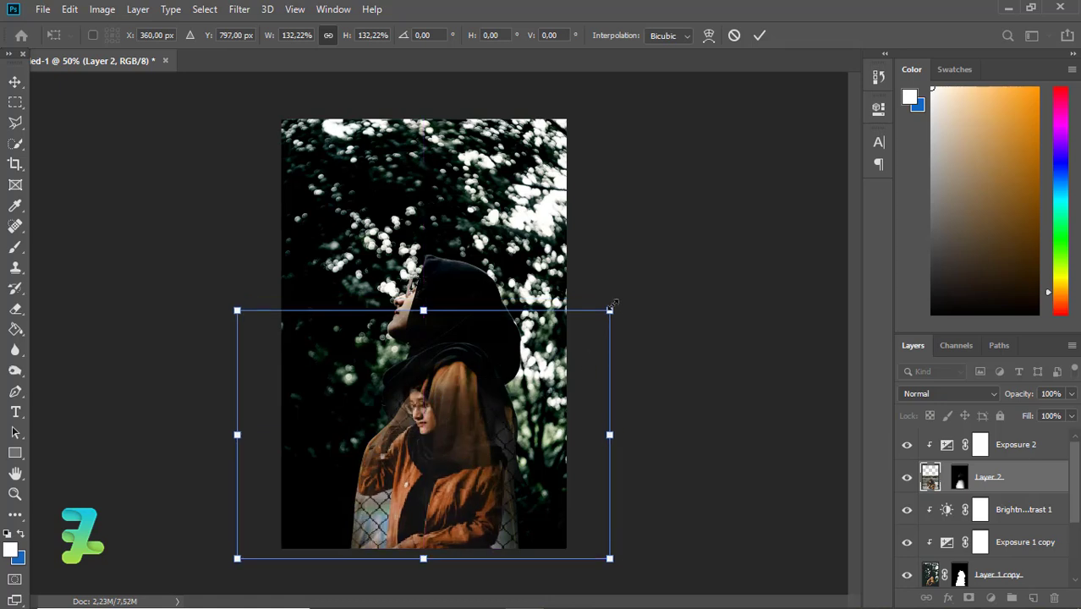
{"action": "left_click_drag", "start_coordinate": [612, 309], "coordinate": [602, 315]}
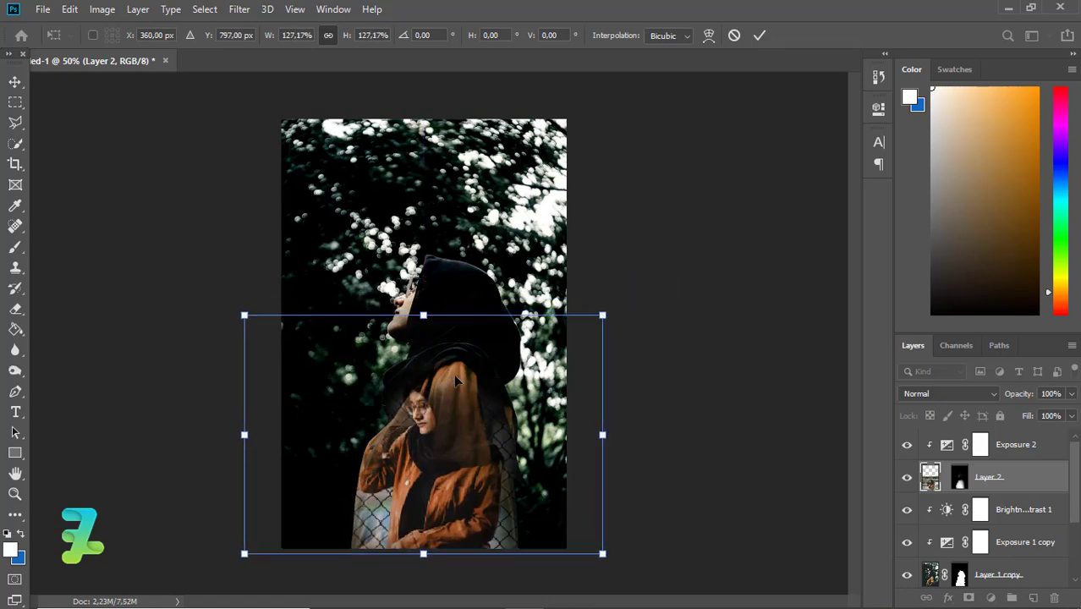
{"action": "left_click_drag", "start_coordinate": [454, 380], "coordinate": [457, 382]}
{"action": "key", "text": "b"}
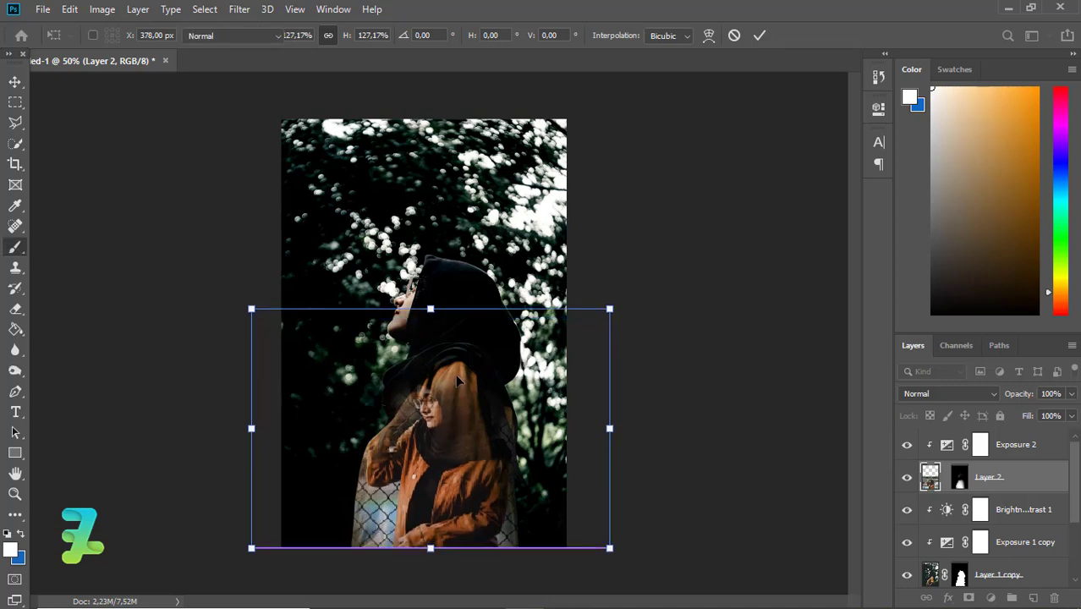
{"action": "key", "text": "Return"}
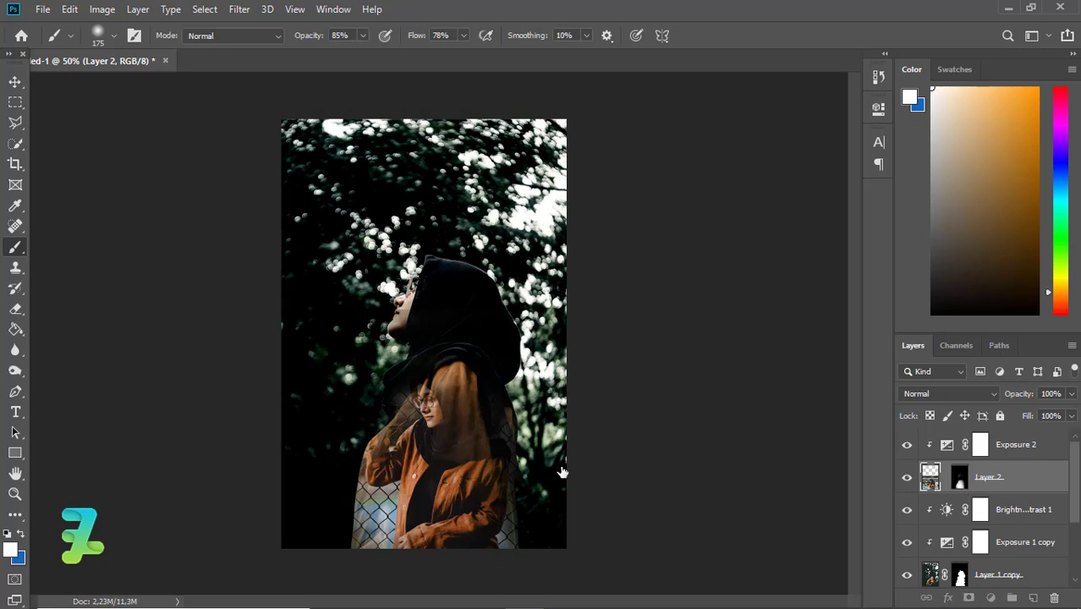
Paint white on Layer 2's mask around the scarf and upper jacket with a soft brush, size 175, opacity 9%, flow 11%.
{"action": "key", "text": "d"}
{"action": "key", "text": "ctrl+backslash"}
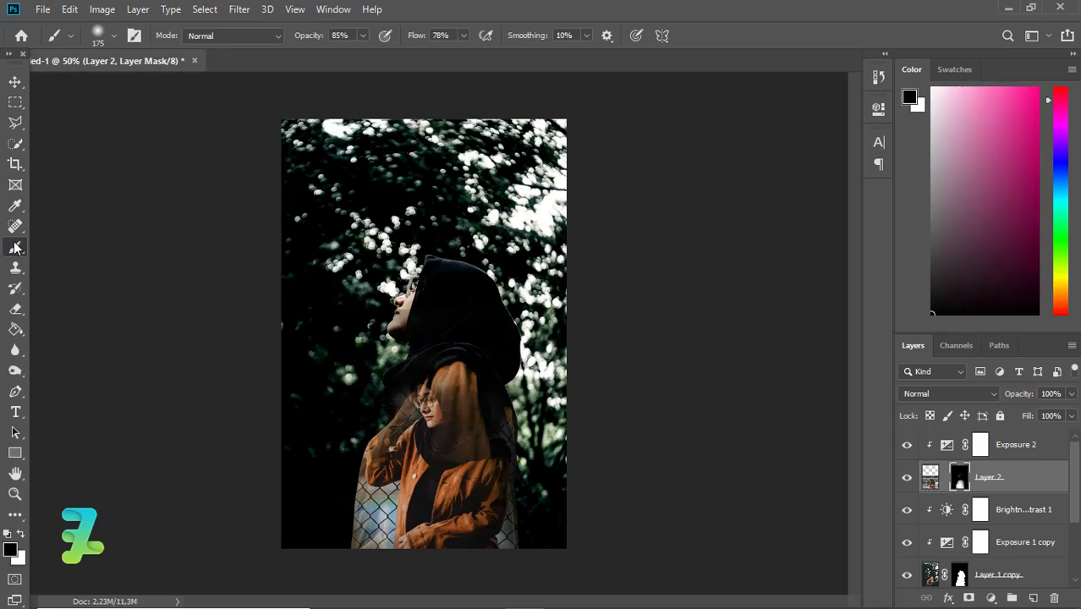
{"action": "key", "text": "x"}
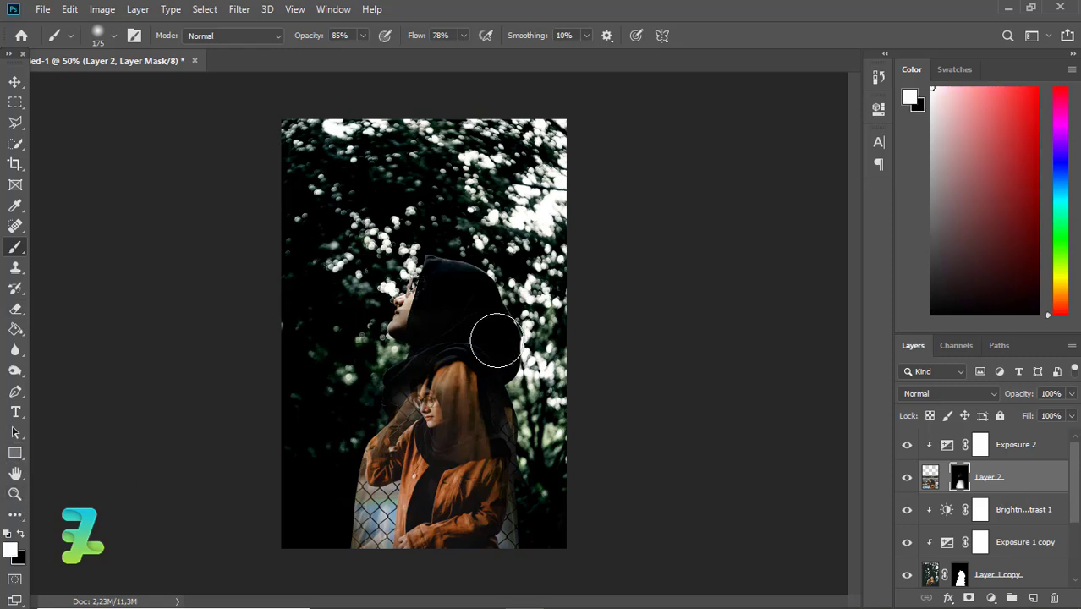
{"action": "left_click_drag", "start_coordinate": [535, 357], "coordinate": [516, 381]}
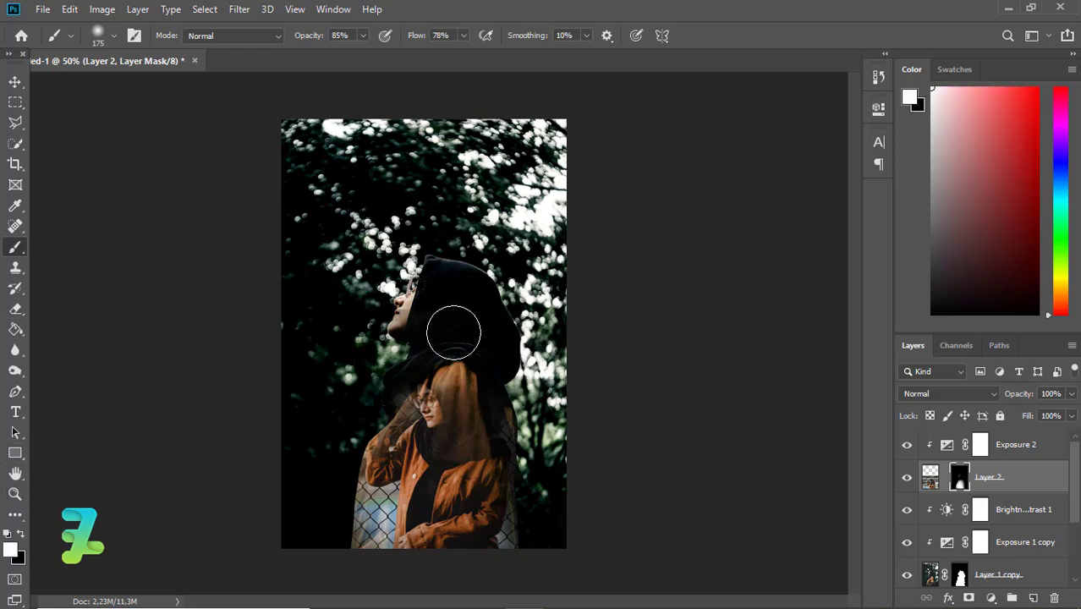
{"action": "left_click", "coordinate": [362, 35]}
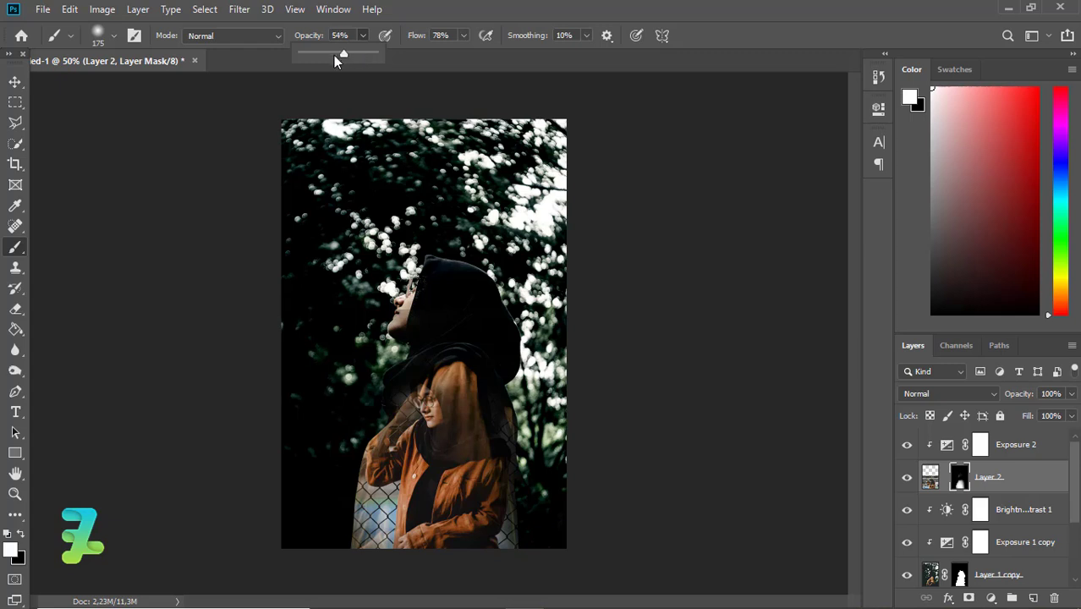
{"action": "left_click", "coordinate": [462, 35]}
{"action": "left_click_drag", "start_coordinate": [466, 57], "coordinate": [413, 58]}
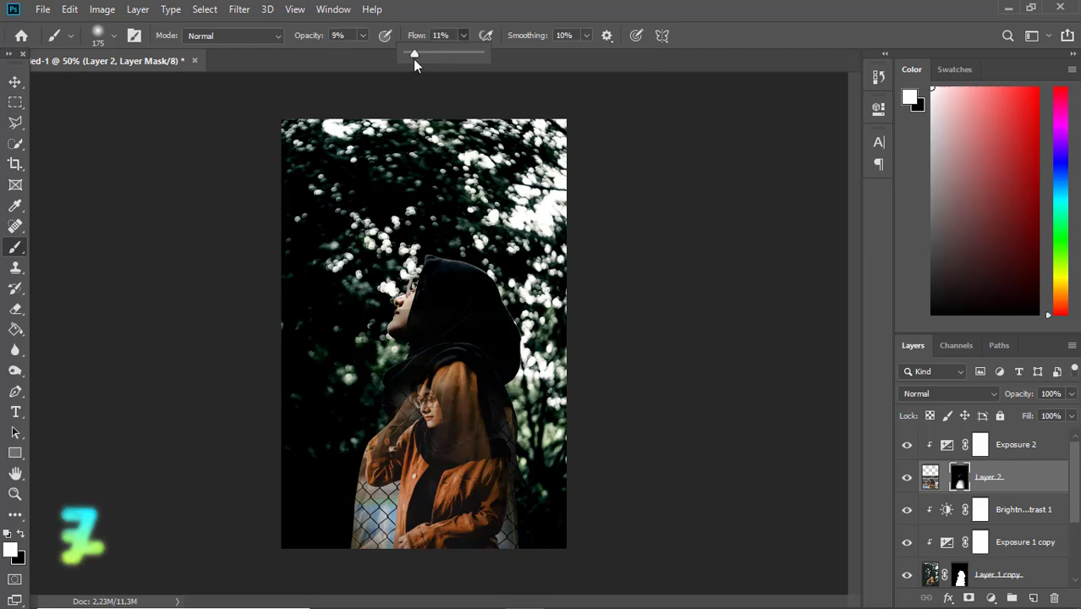
{"action": "left_click", "coordinate": [459, 385]}
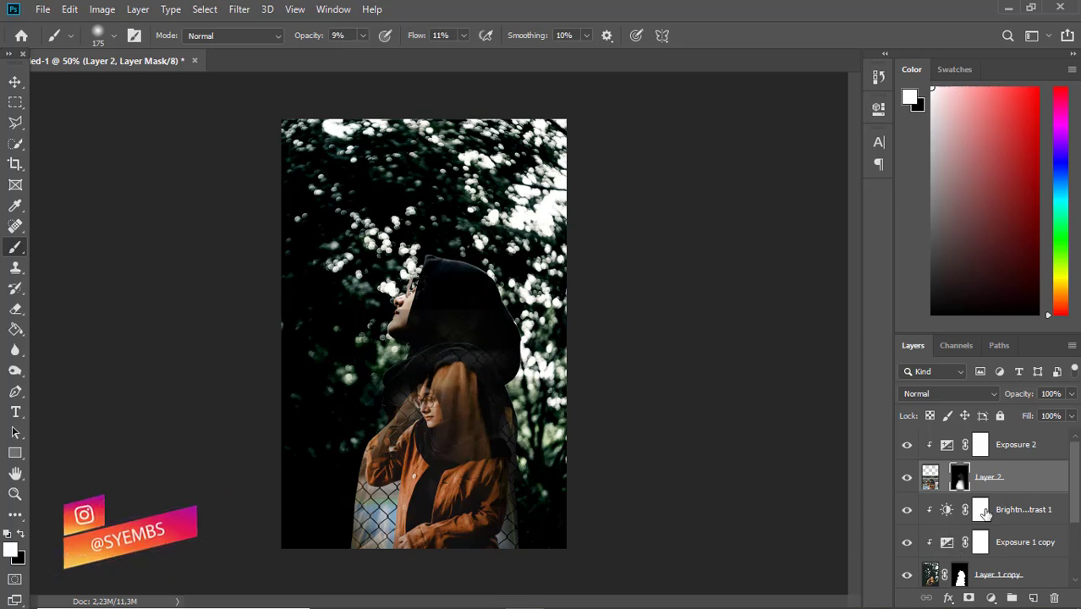
Add a Black & White adjustment layer directly above Brightness/Contrast 1 and set its opacity to 67%.
{"action": "left_click", "coordinate": [981, 512]}
{"action": "left_click", "coordinate": [989, 598]}
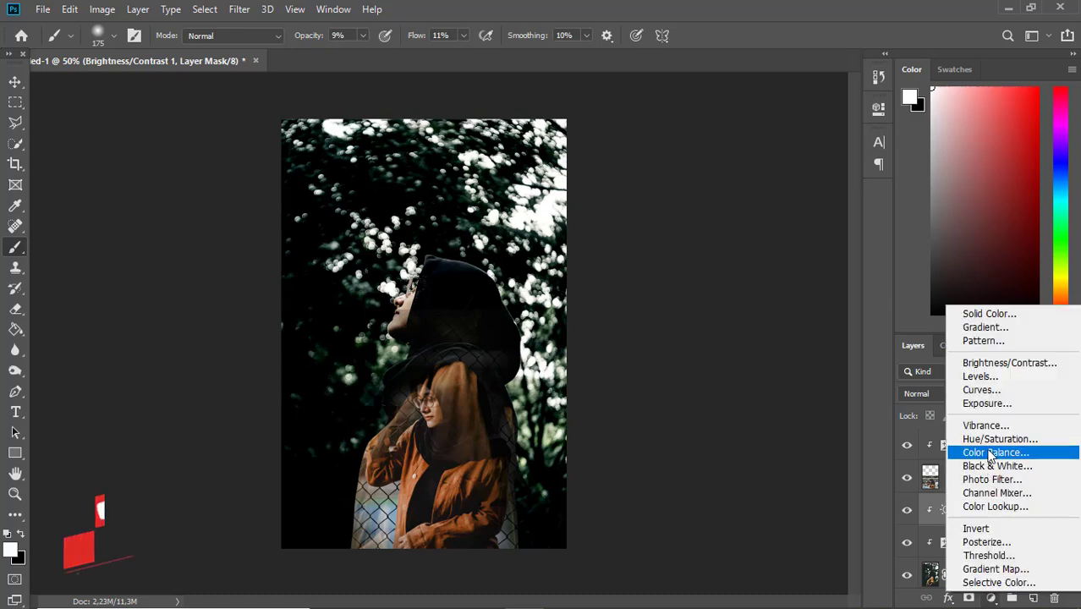
{"action": "left_click", "coordinate": [992, 466]}
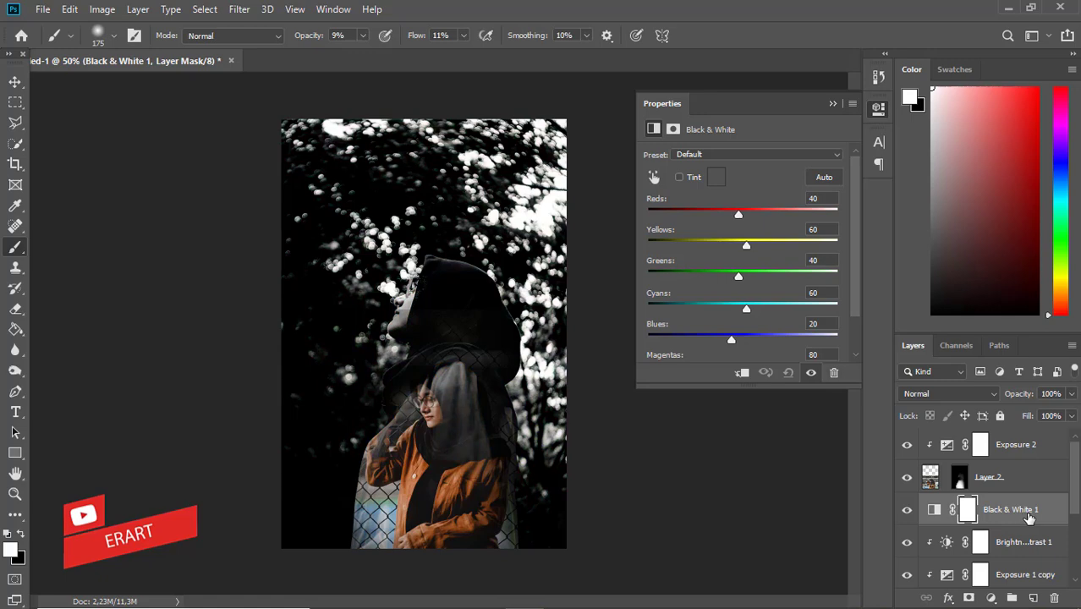
{"action": "right_click", "coordinate": [1029, 517]}
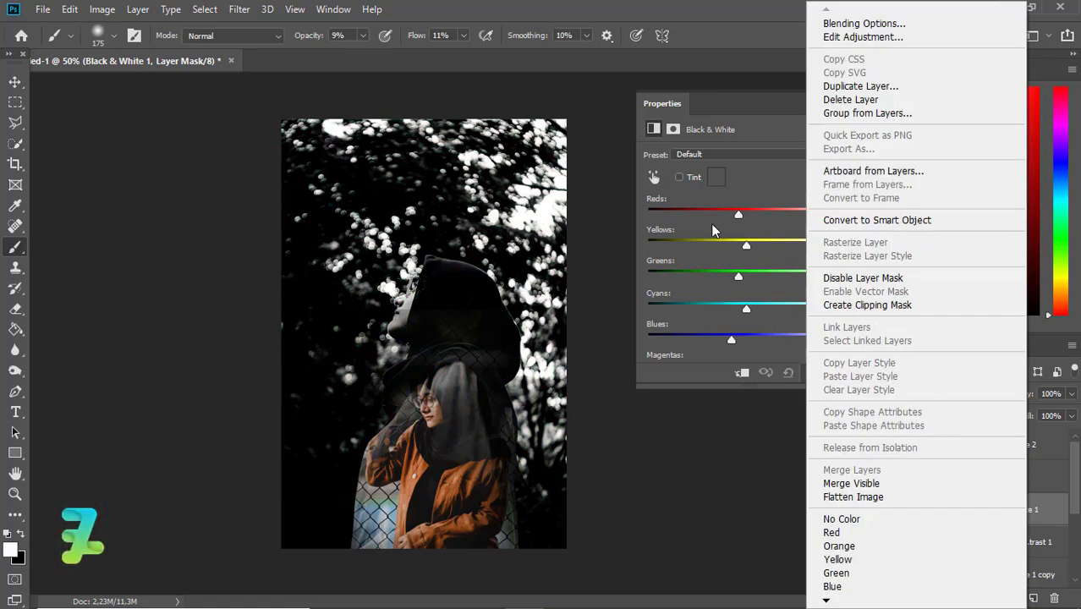
{"action": "left_click", "coordinate": [736, 190]}
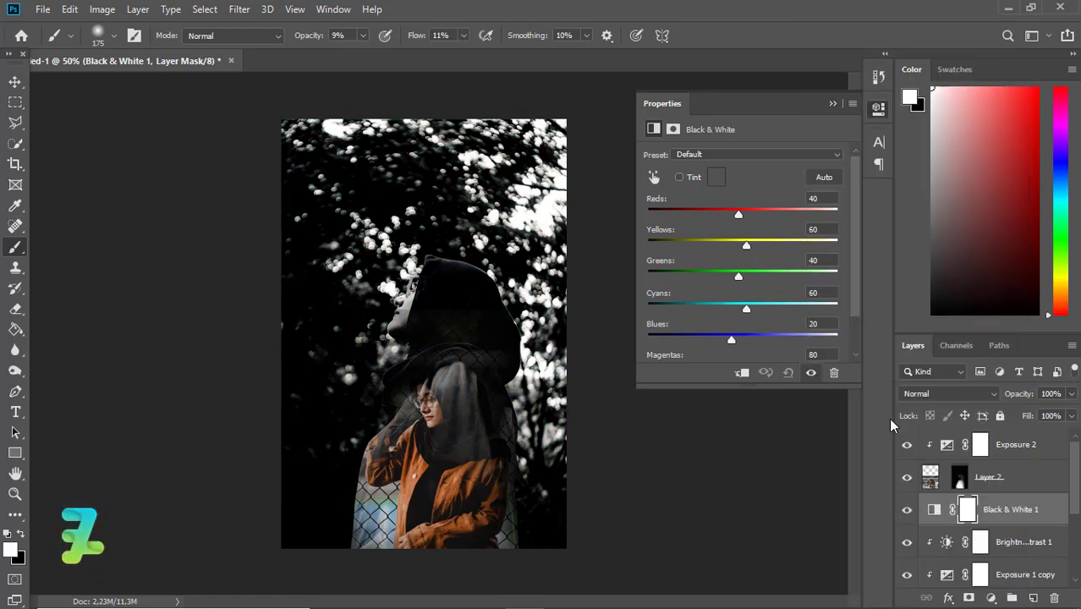
{"action": "left_click", "coordinate": [1071, 394]}
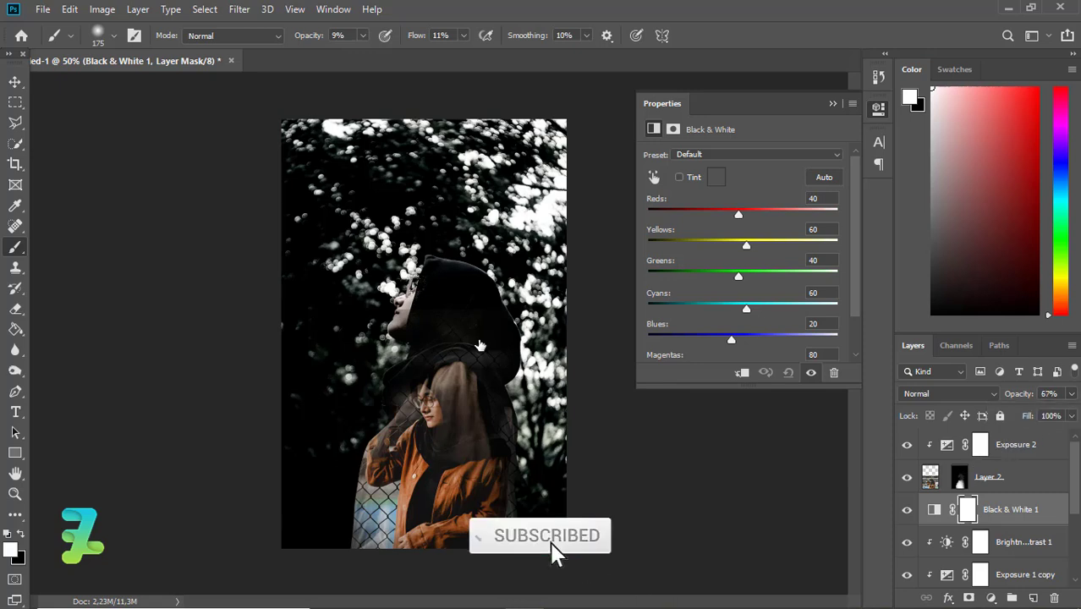
Paint black on Layer 2's mask around the hooded figure's face, raising the size 175 brush to opacity 99% and flow 100%.
{"action": "left_click", "coordinate": [959, 478]}
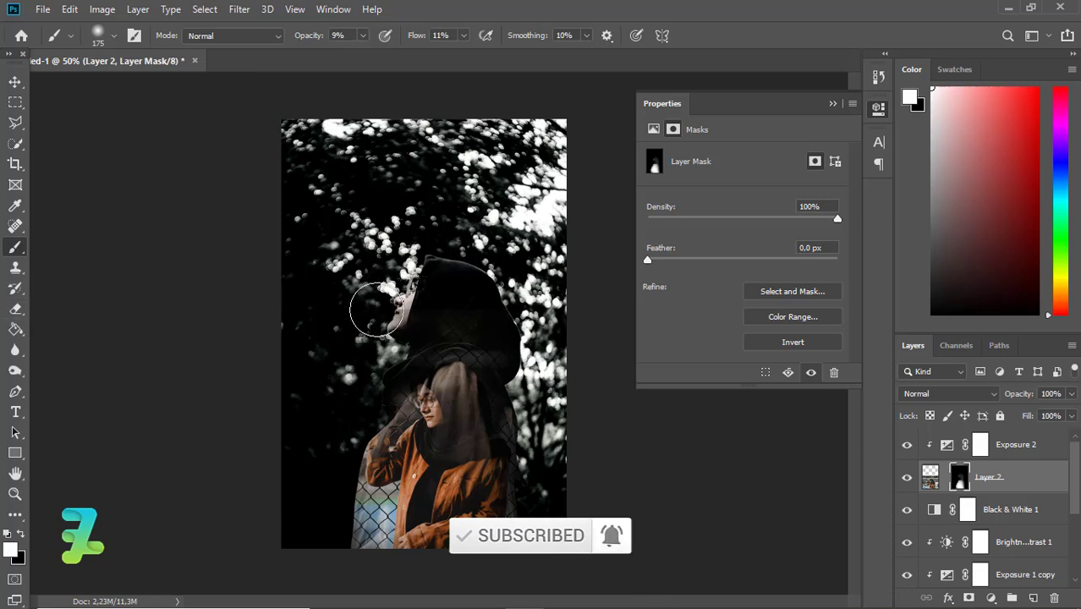
{"action": "left_click", "coordinate": [20, 531]}
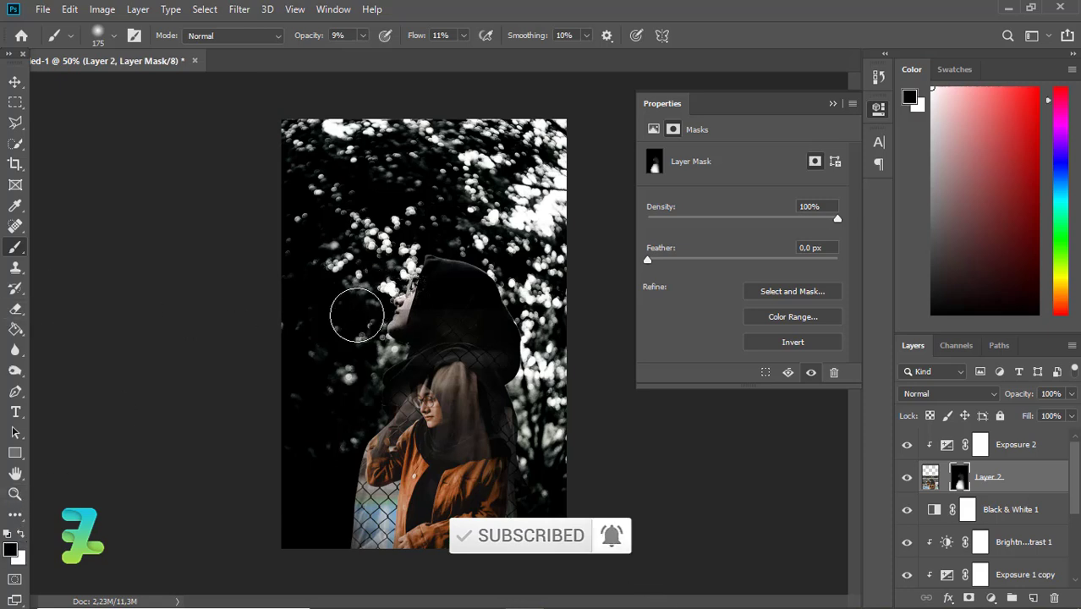
{"action": "mouse_move", "coordinate": [353, 309]}
{"action": "left_mouse_down"}
{"action": "mouse_move", "coordinate": [389, 307]}
{"action": "mouse_move", "coordinate": [380, 298]}
{"action": "mouse_move", "coordinate": [366, 325]}
{"action": "mouse_move", "coordinate": [398, 279]}
{"action": "mouse_move", "coordinate": [377, 337]}
{"action": "mouse_move", "coordinate": [387, 285]}
{"action": "mouse_move", "coordinate": [370, 310]}
{"action": "left_mouse_up"}
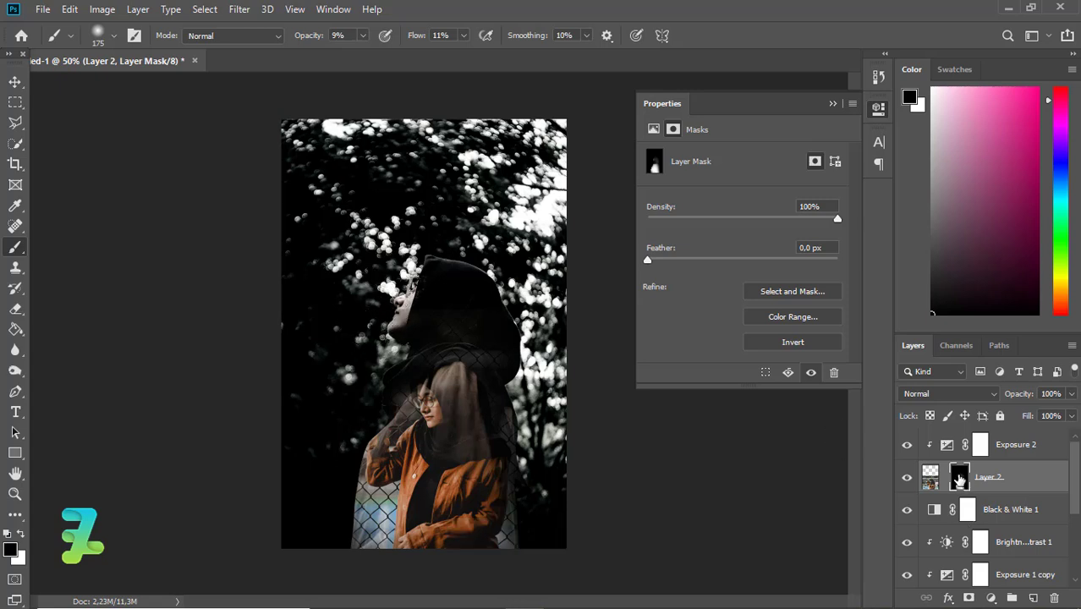
{"action": "left_click", "coordinate": [362, 36]}
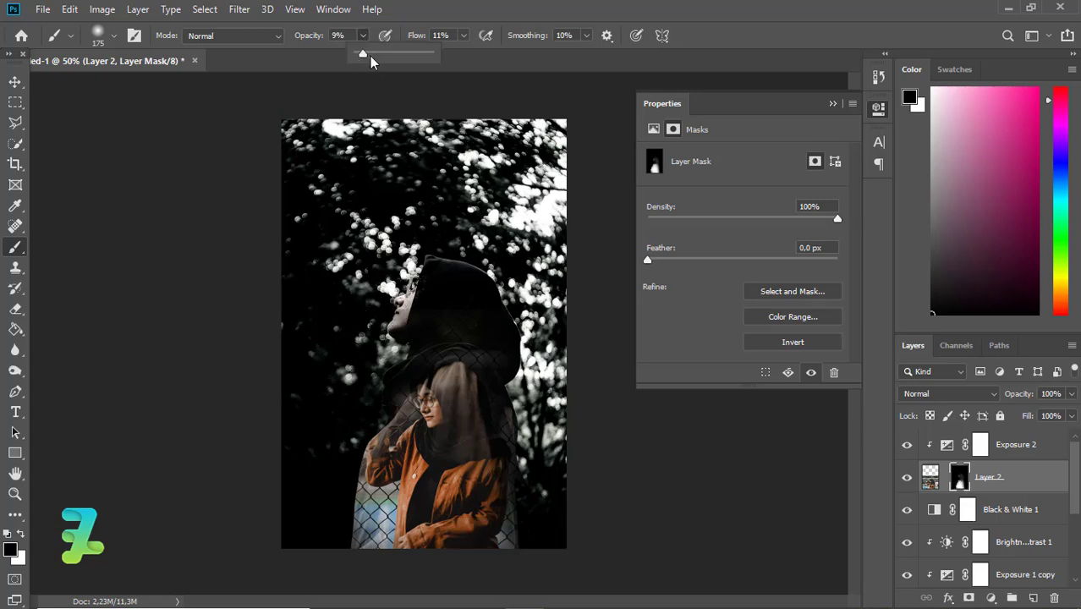
{"action": "left_click", "coordinate": [379, 306]}
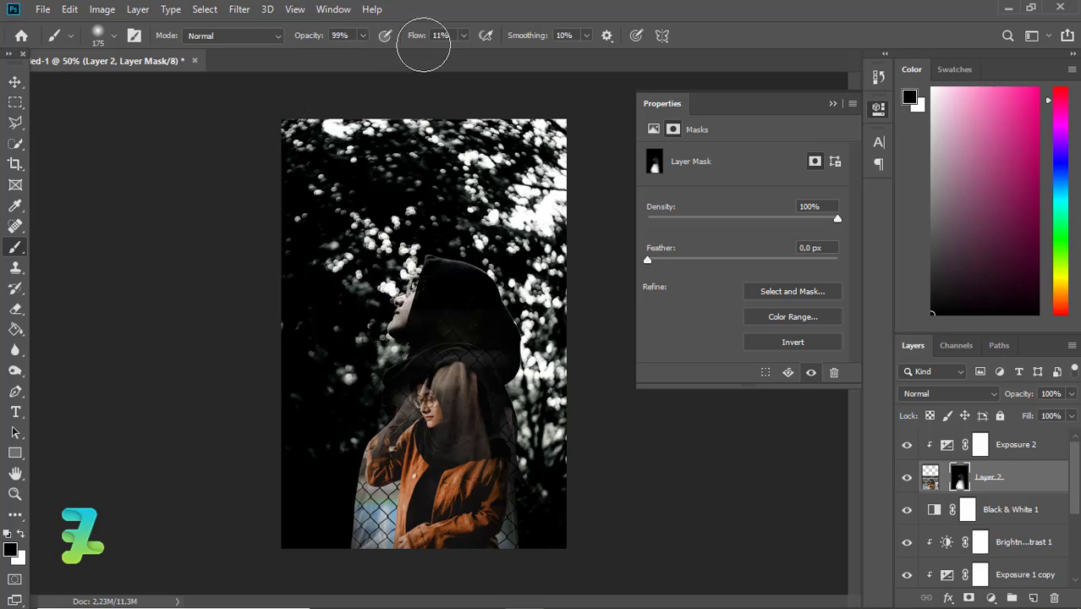
{"action": "left_click", "coordinate": [464, 36]}
{"action": "left_click_drag", "start_coordinate": [461, 54], "coordinate": [548, 60]}
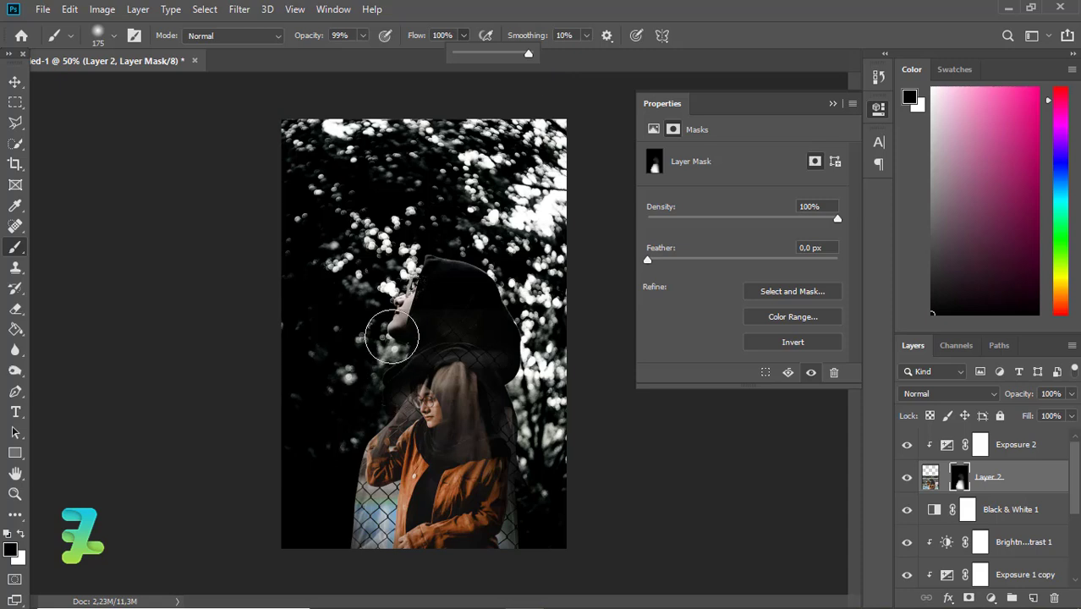
{"action": "left_click", "coordinate": [386, 298]}
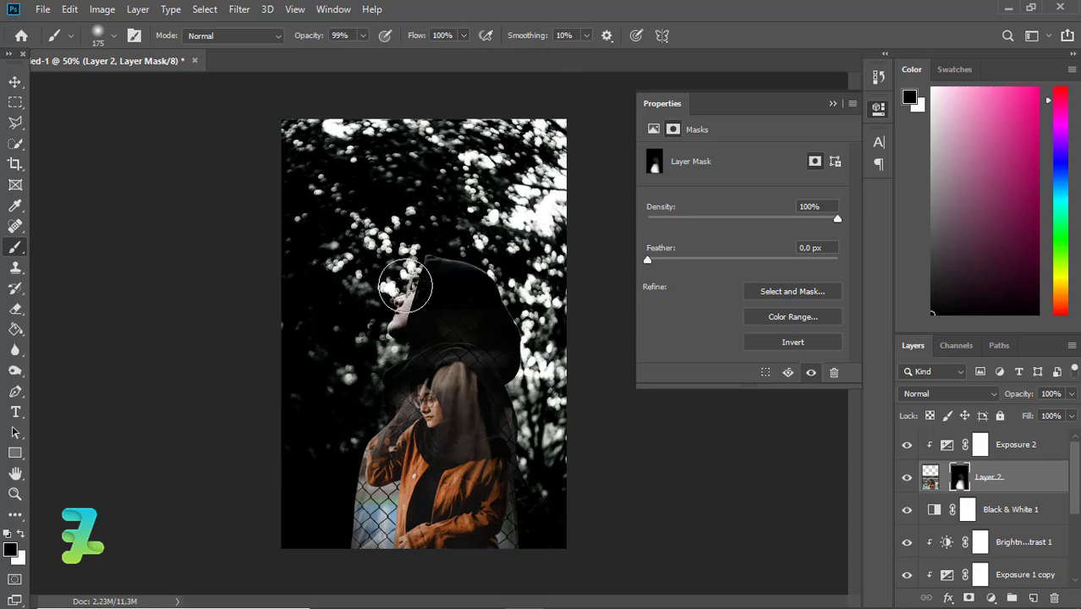
Paint white on Layer 2's mask over the top of the hood with brush opacity 40% and flow 46%.
{"action": "left_click", "coordinate": [22, 533]}
{"action": "left_click", "coordinate": [364, 36]}
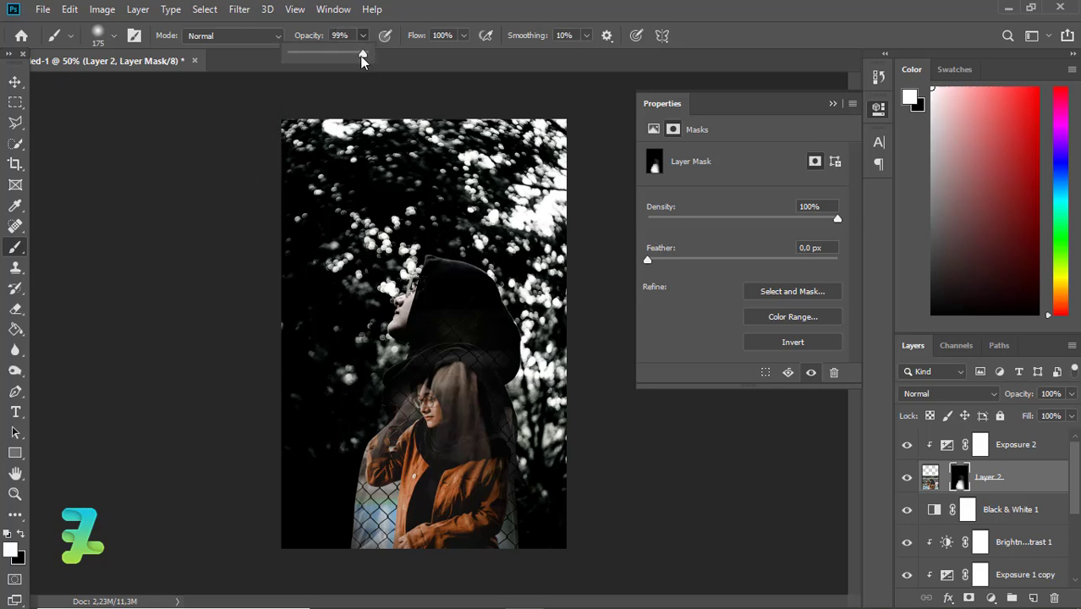
{"action": "left_click", "coordinate": [460, 39]}
{"action": "left_click_drag", "start_coordinate": [460, 39], "coordinate": [434, 54]}
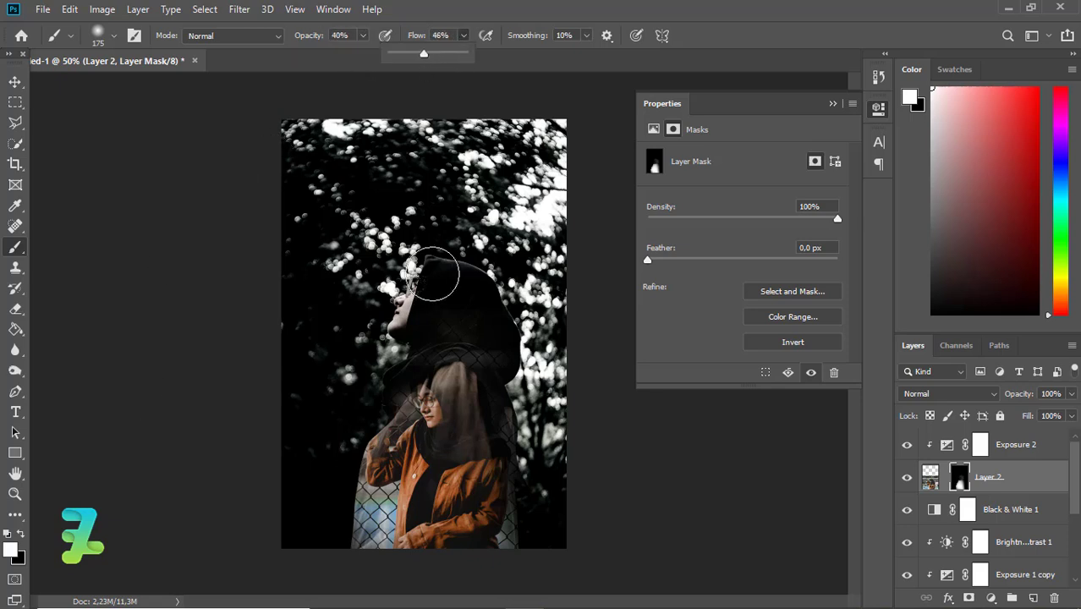
{"action": "mouse_move", "coordinate": [433, 273]}
{"action": "left_mouse_down"}
{"action": "mouse_move", "coordinate": [439, 285]}
{"action": "mouse_move", "coordinate": [429, 247]}
{"action": "mouse_move", "coordinate": [449, 266]}
{"action": "left_mouse_up"}
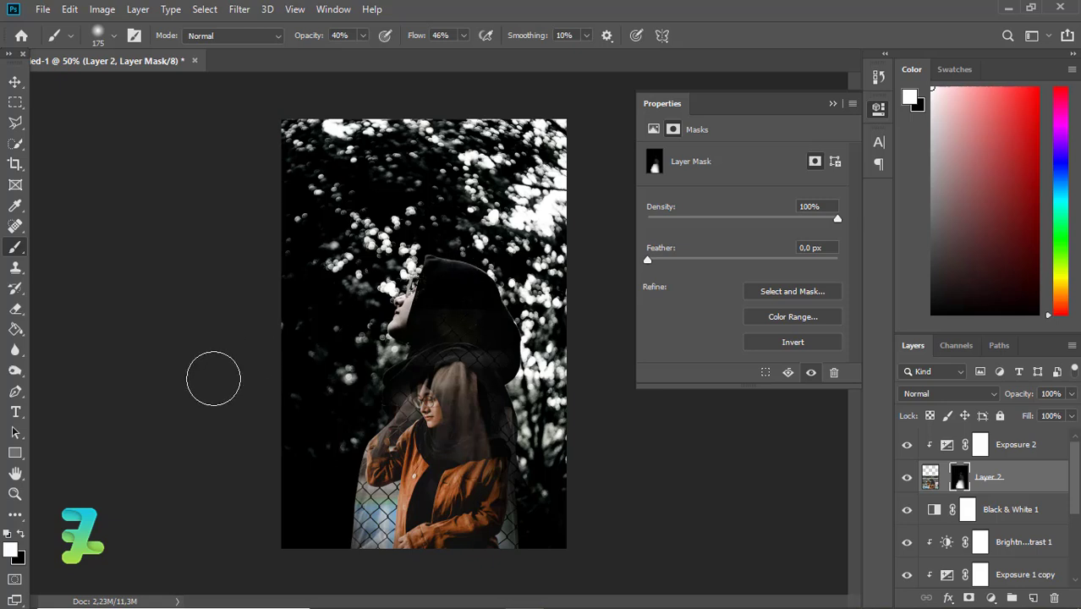
Paint black on Layer 2's mask along the hood's upper edge, and switch to the Move tool.
{"action": "left_click", "coordinate": [23, 534]}
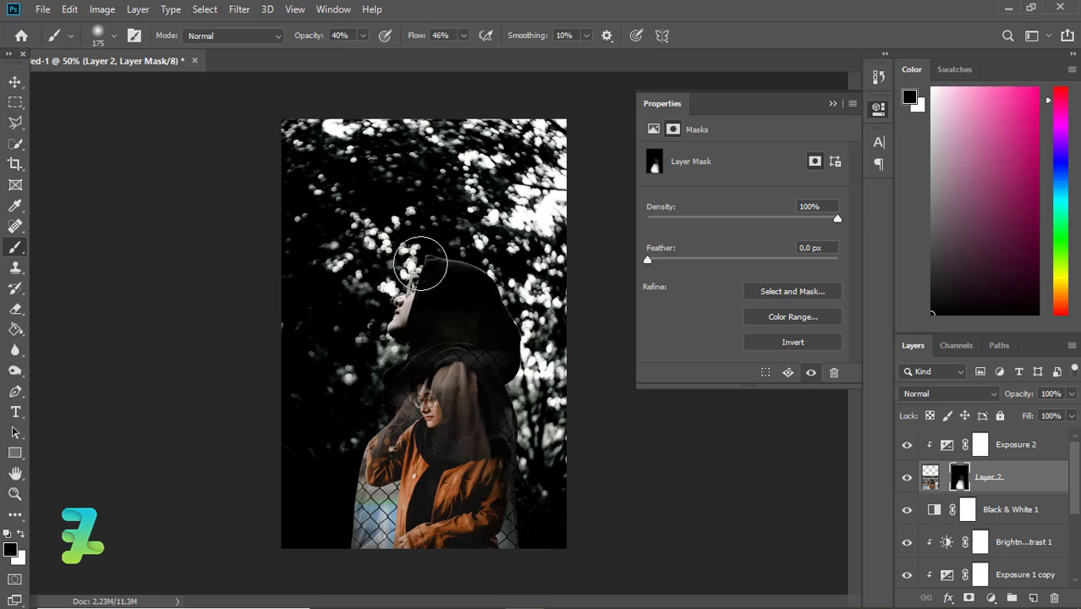
{"action": "mouse_move", "coordinate": [421, 264]}
{"action": "left_mouse_down"}
{"action": "mouse_move", "coordinate": [441, 295]}
{"action": "mouse_move", "coordinate": [477, 269]}
{"action": "left_mouse_up"}
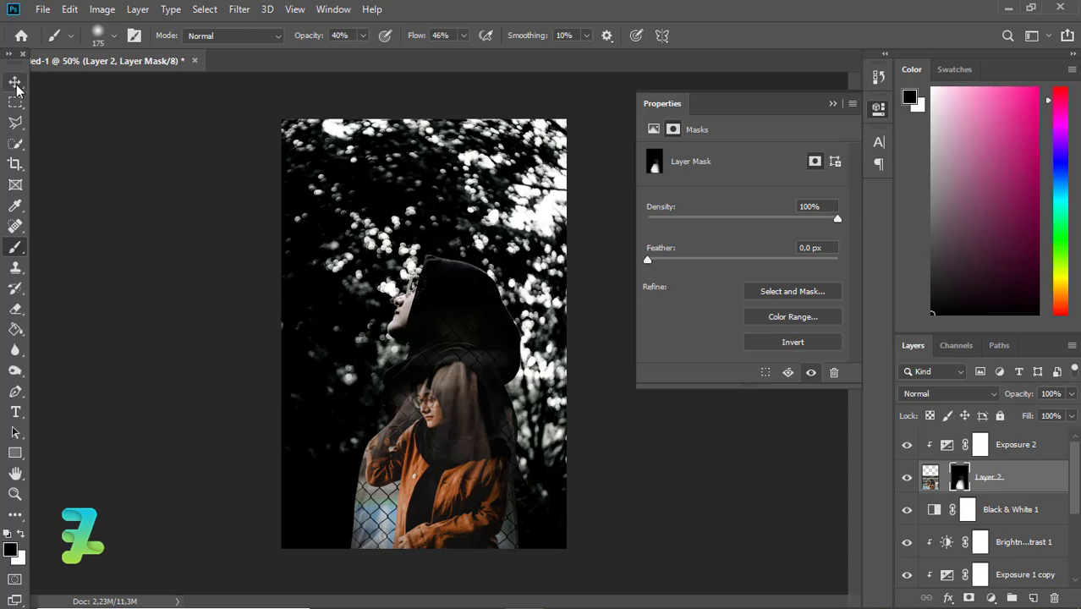
{"action": "left_click", "coordinate": [16, 84]}
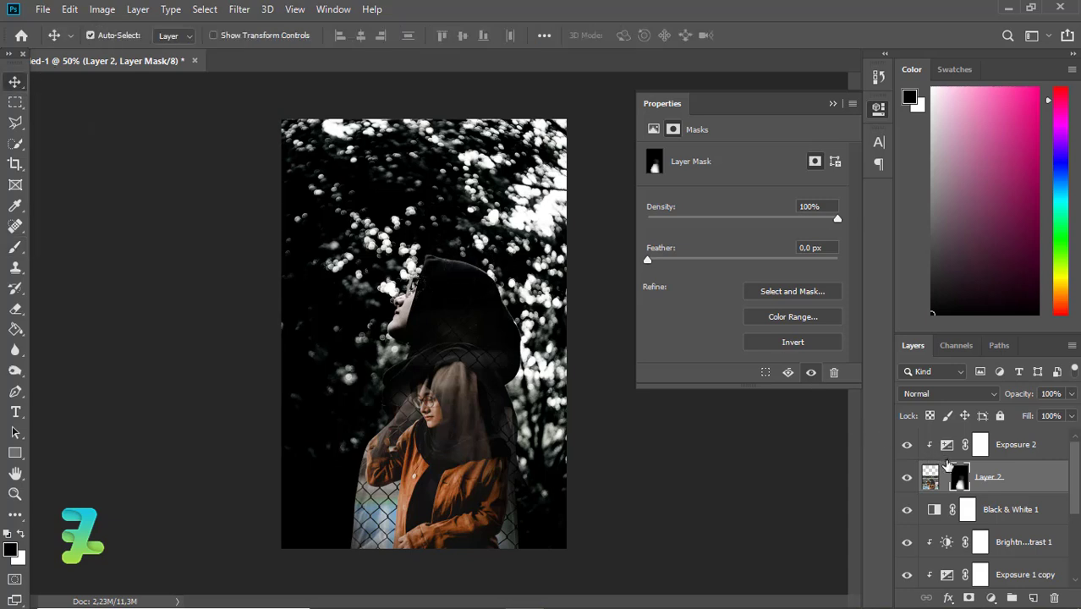
Set Layer 2's fill to 89% and select the Exposure 2 adjustment layer.
{"action": "left_click", "coordinate": [1071, 416]}
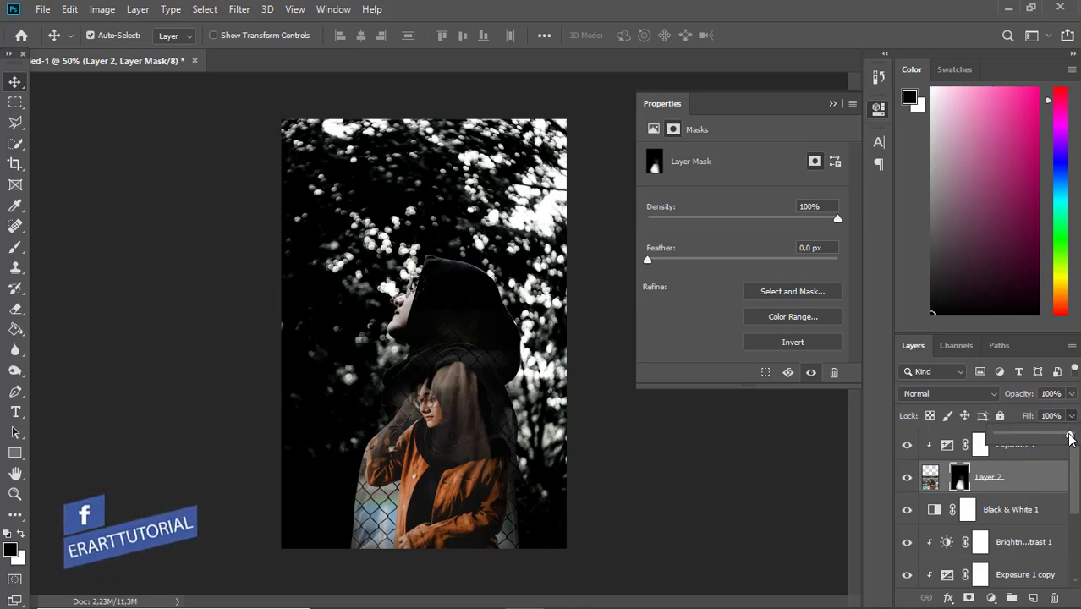
{"action": "mouse_move", "coordinate": [1056, 437]}
{"action": "left_mouse_down"}
{"action": "mouse_move", "coordinate": [1042, 436]}
{"action": "mouse_move", "coordinate": [1064, 439]}
{"action": "left_mouse_up"}
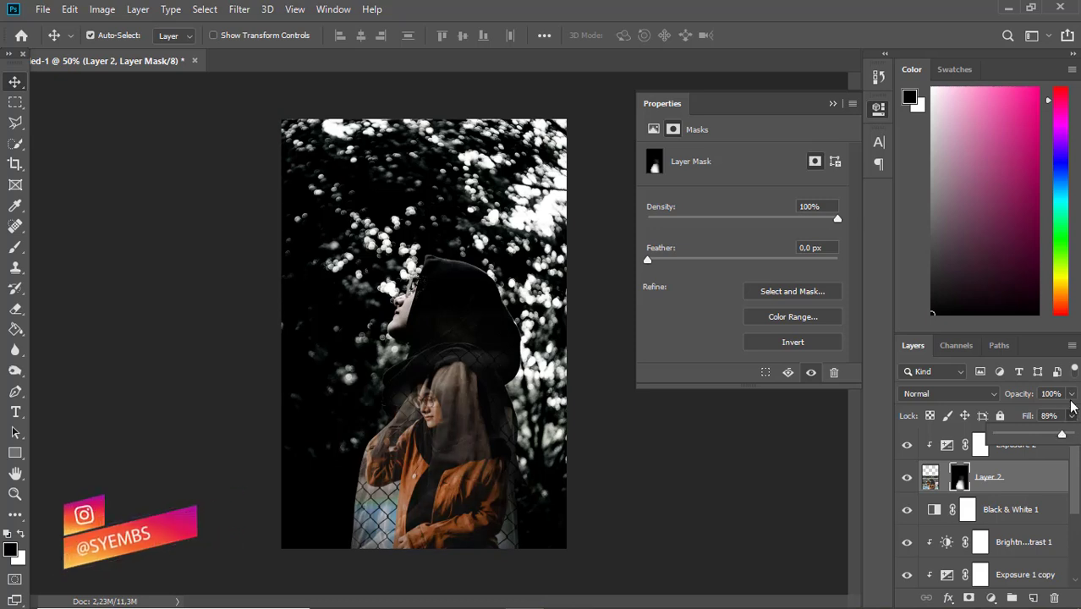
{"action": "left_click", "coordinate": [1072, 395]}
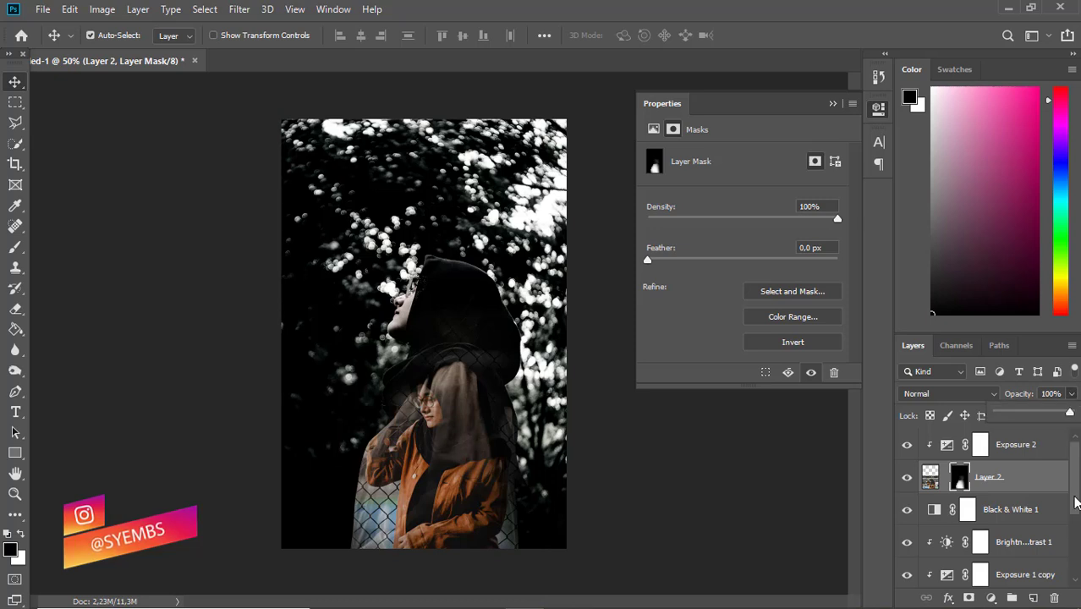
{"action": "left_click_drag", "start_coordinate": [1073, 506], "coordinate": [1073, 553]}
{"action": "scroll", "coordinate": [982, 507], "scroll_direction": "down", "scroll_amount": 1}
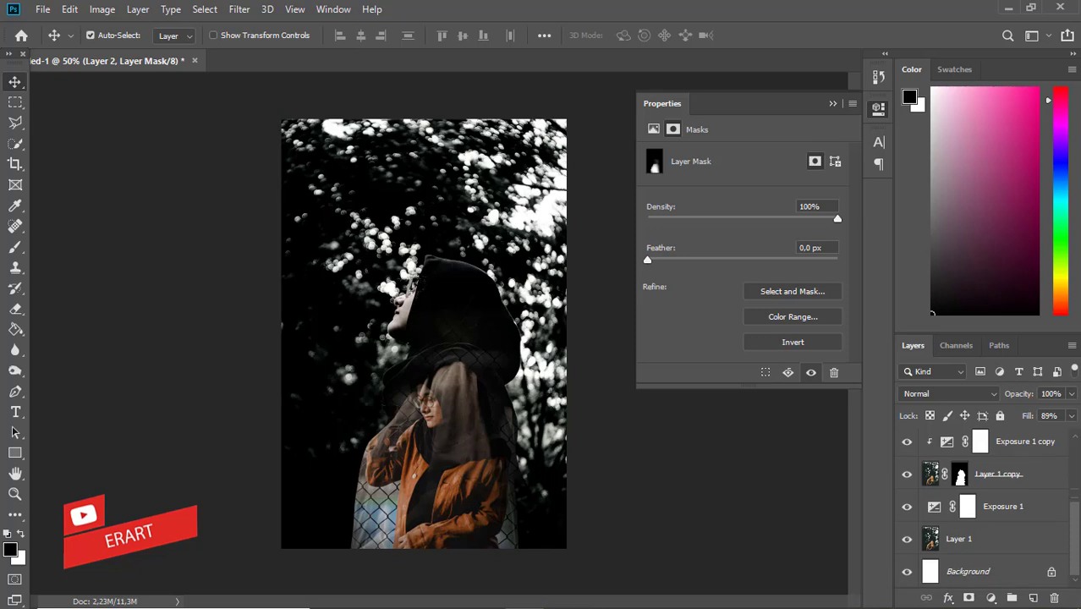
{"action": "scroll", "coordinate": [1057, 479], "scroll_direction": "up", "scroll_amount": 4}
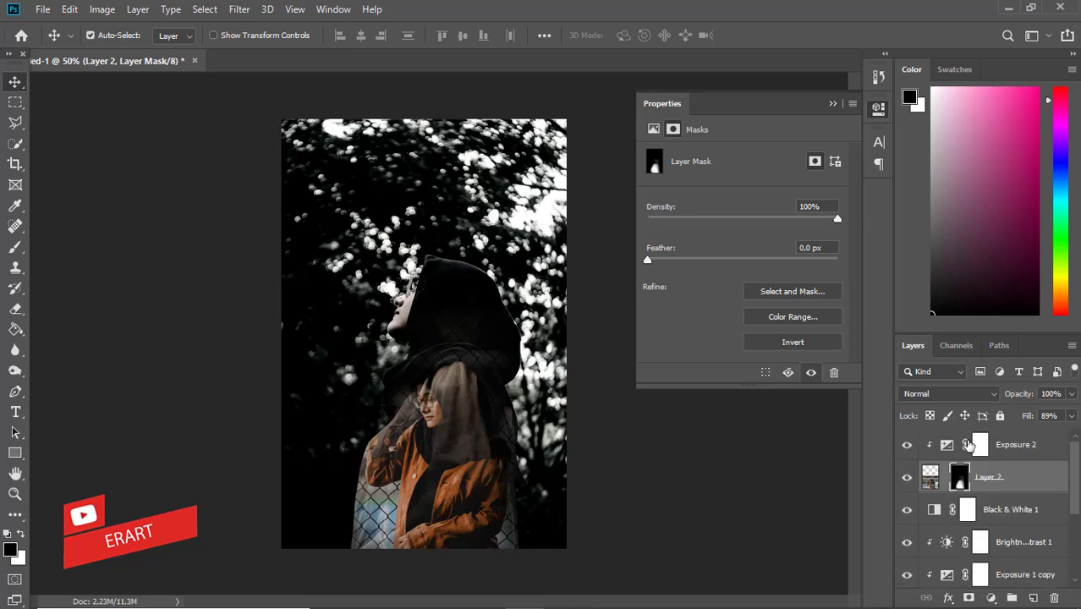
{"action": "left_click", "coordinate": [946, 446]}
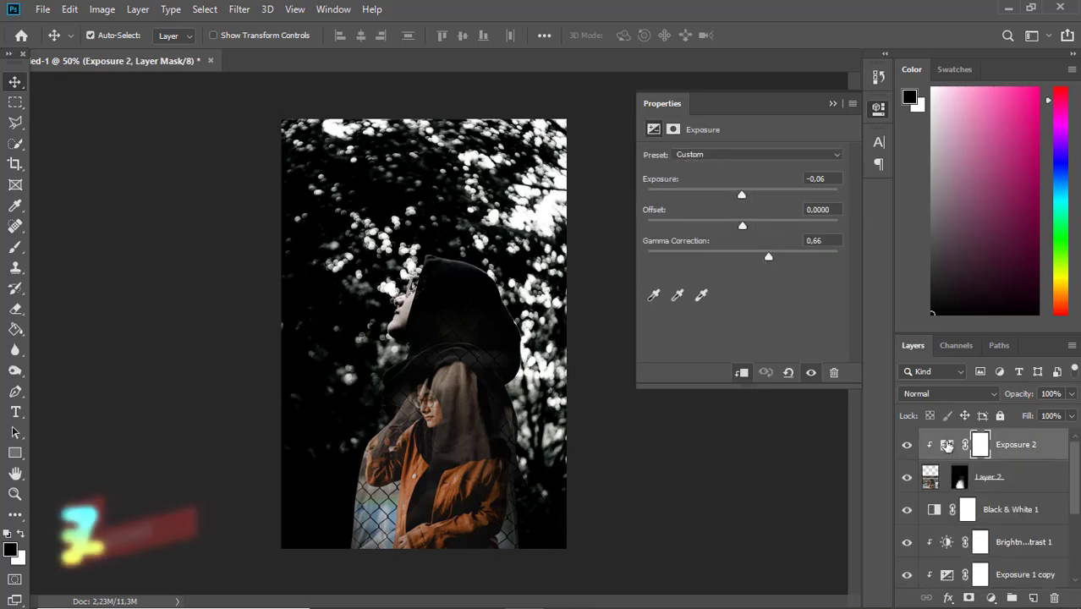
{"action": "left_click", "coordinate": [1011, 598]}
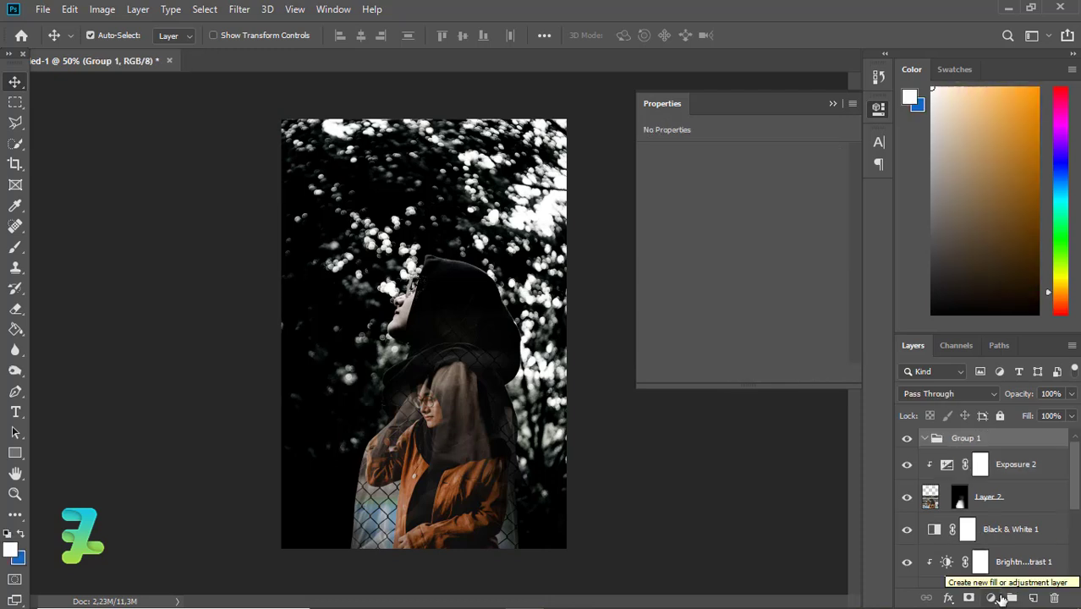
{"action": "left_click", "coordinate": [992, 598]}
{"action": "left_click", "coordinate": [992, 600]}
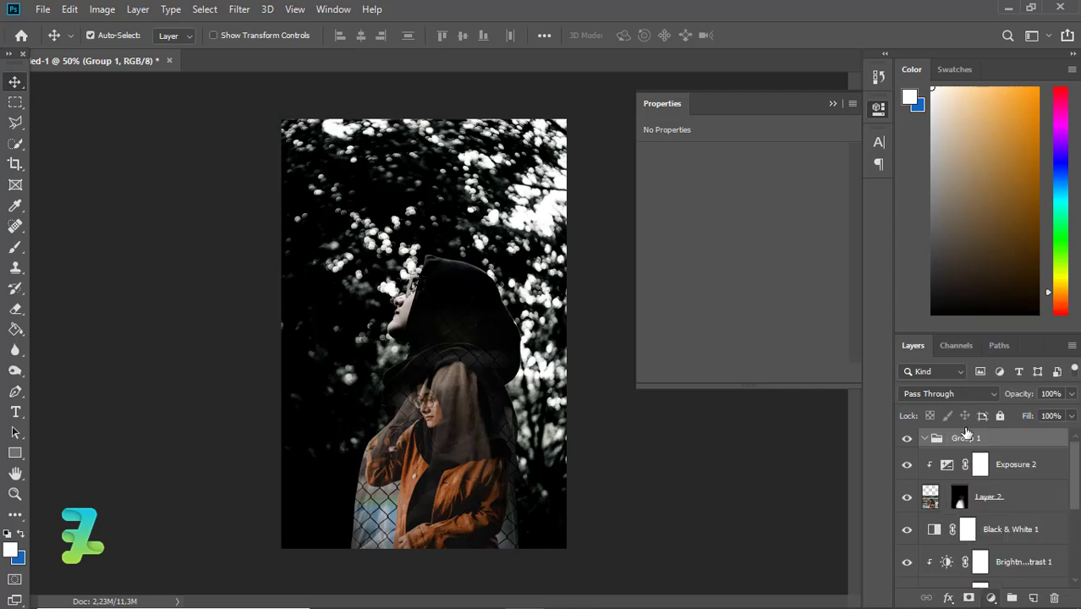
{"action": "key", "text": "ctrl+z"}
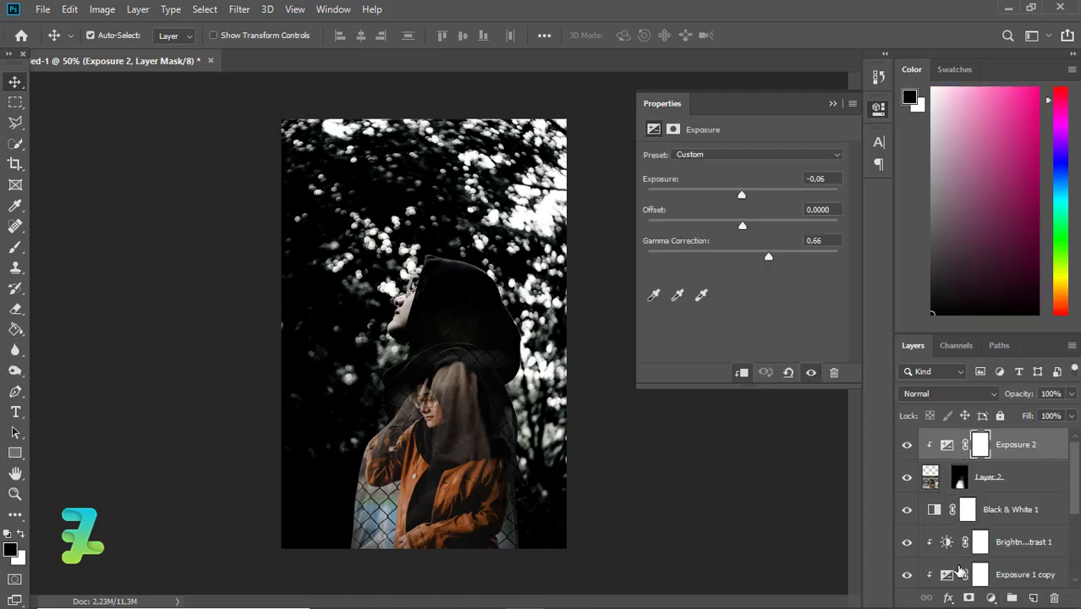
Add a Color Lookup adjustment layer above Exposure 2 using the 3DLUT file Kodak 5205 Fuji 3510 (by Adobe).cube.
{"action": "left_click", "coordinate": [991, 598]}
{"action": "left_click", "coordinate": [973, 514]}
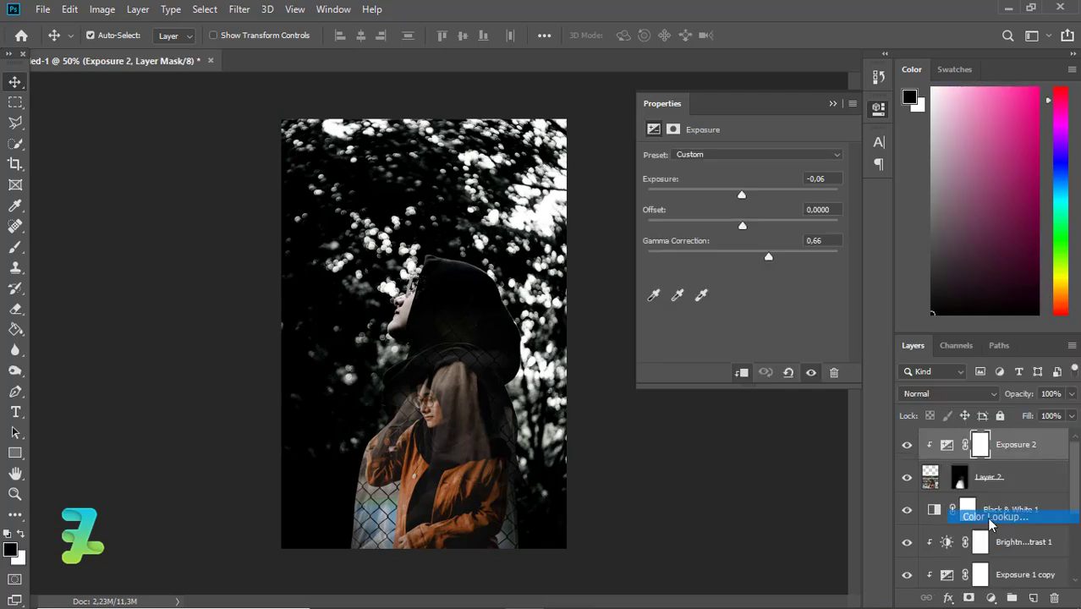
{"action": "left_click", "coordinate": [758, 159]}
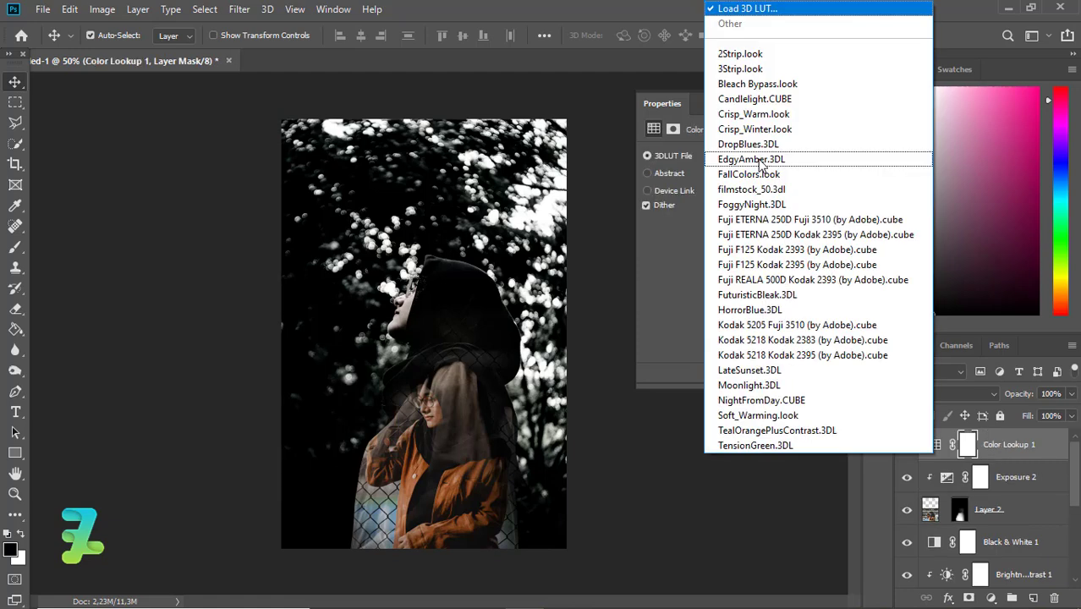
{"action": "left_click", "coordinate": [758, 325]}
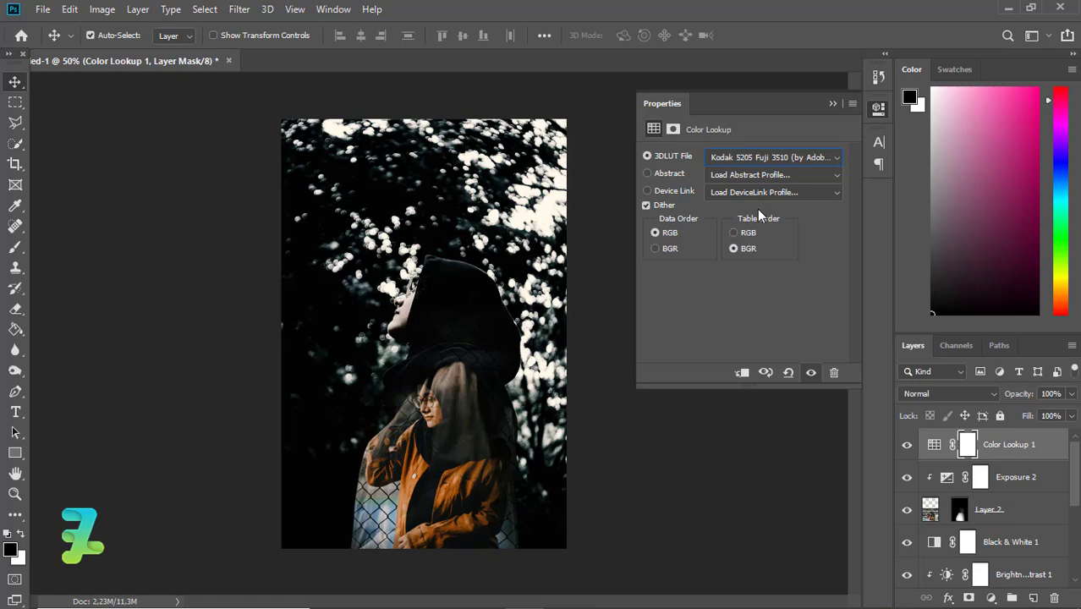
{"action": "left_click", "coordinate": [833, 104]}
Set the Black & White 1 adjustment to Reds 63, Yellows 13 and Greens -131.
{"action": "scroll", "coordinate": [1071, 479], "scroll_direction": "down", "scroll_amount": 2}
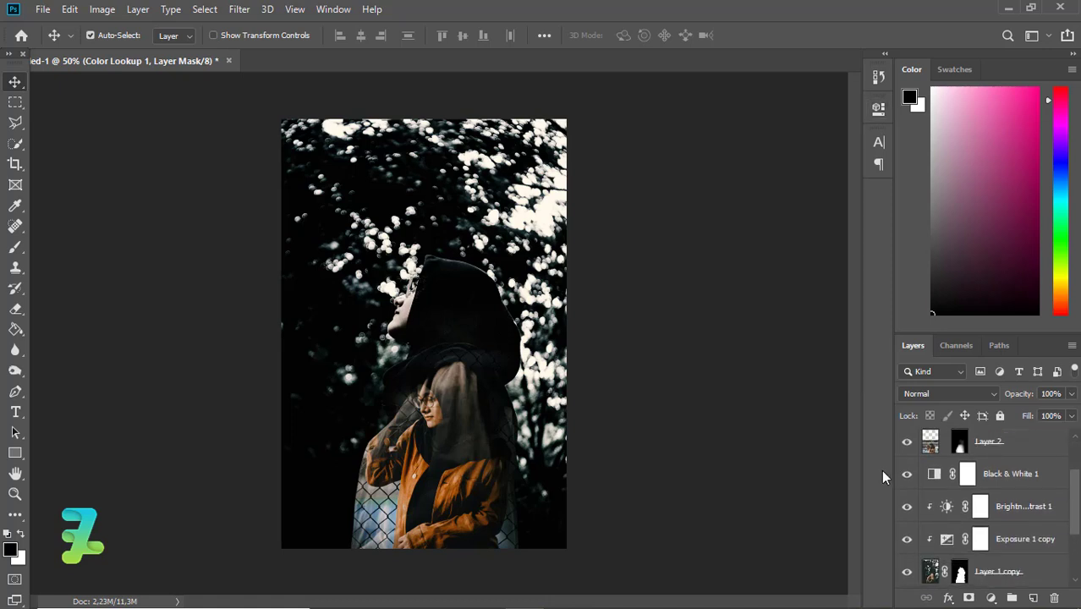
{"action": "double_click", "coordinate": [936, 475]}
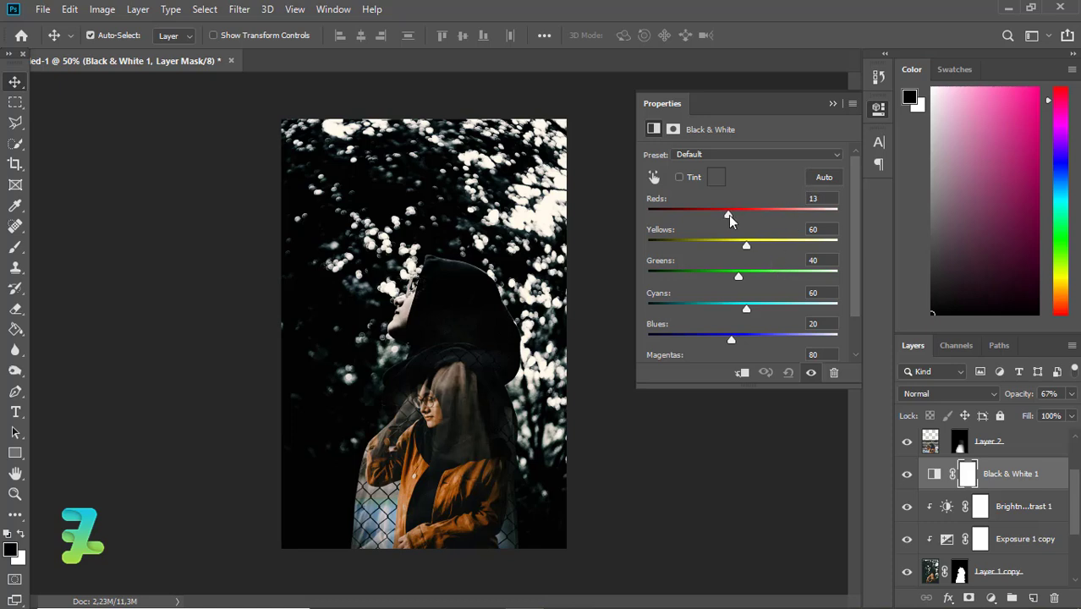
{"action": "left_click", "coordinate": [747, 214]}
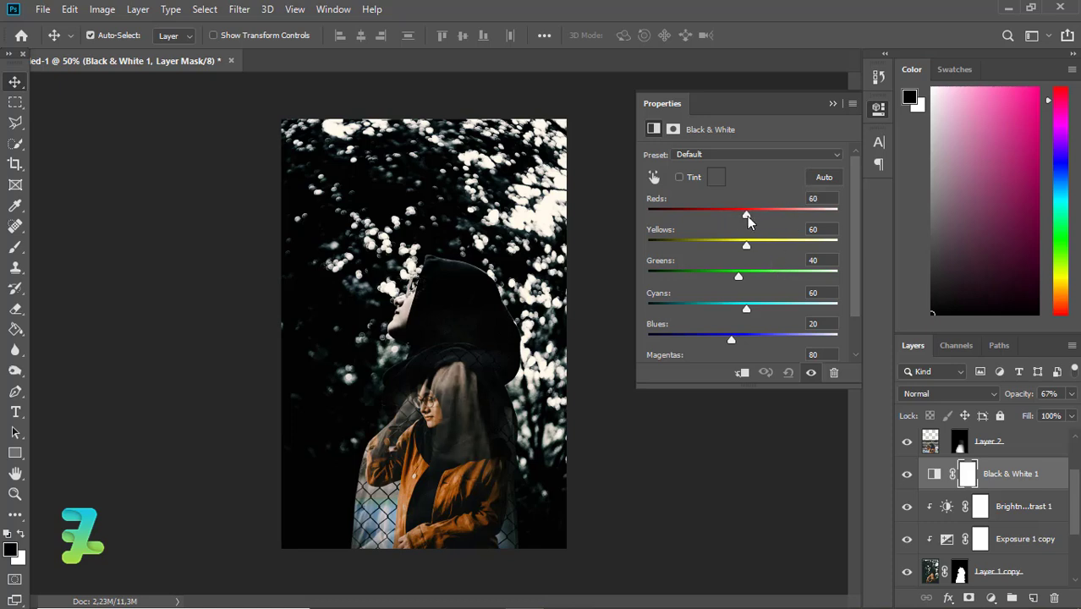
{"action": "left_click", "coordinate": [731, 248]}
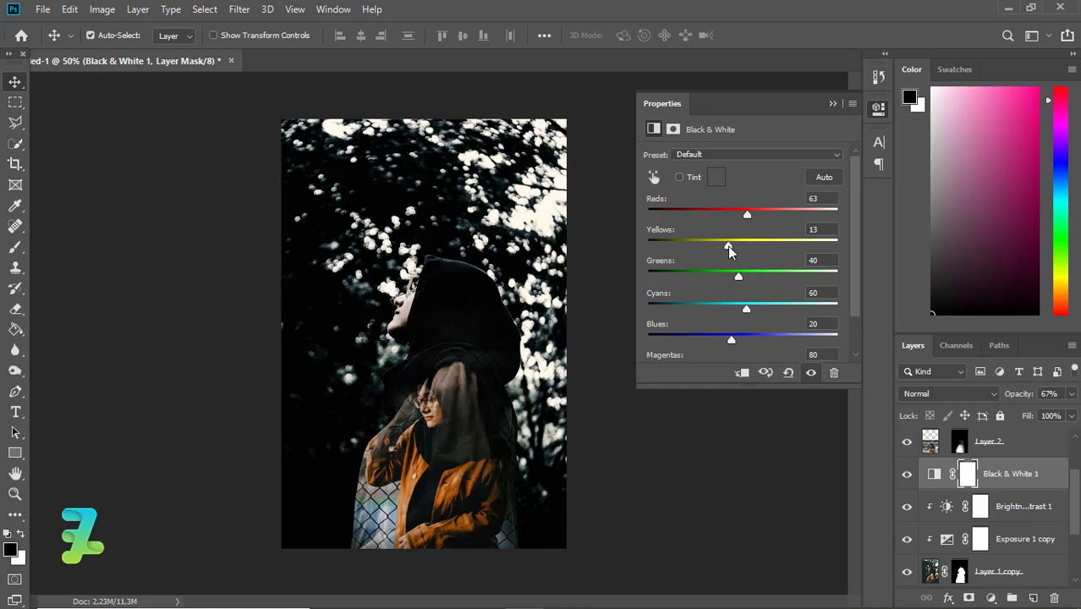
{"action": "left_click", "coordinate": [764, 277]}
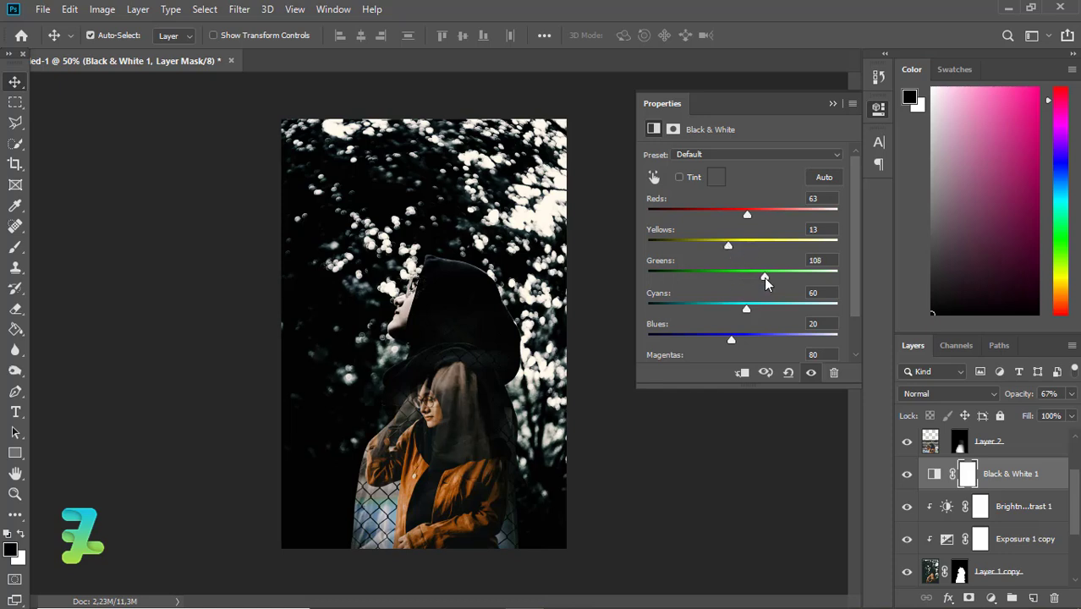
{"action": "left_click", "coordinate": [699, 279]}
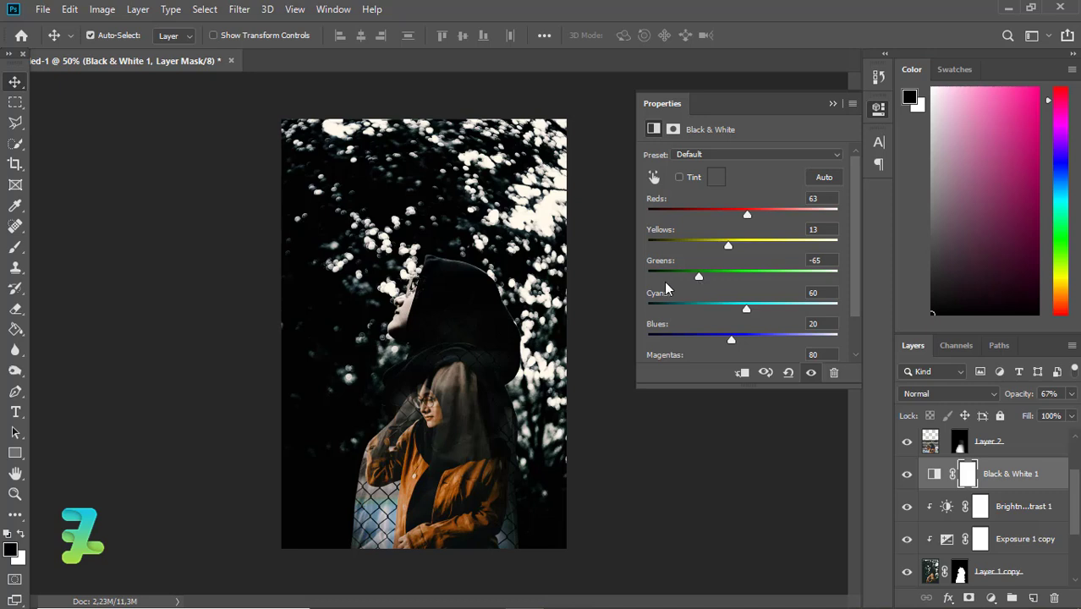
{"action": "left_click", "coordinate": [666, 280]}
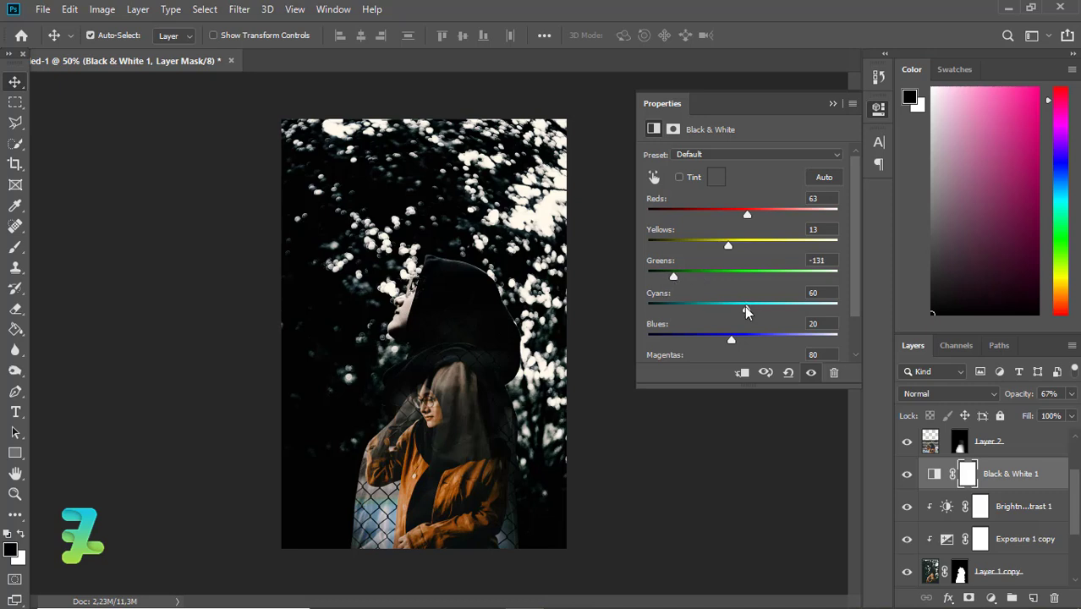
Set Cyans to 156 in the Black & White 1 adjustment and fine-tune its Blues and Yellows.
{"action": "left_click_drag", "start_coordinate": [745, 306], "coordinate": [782, 312]}
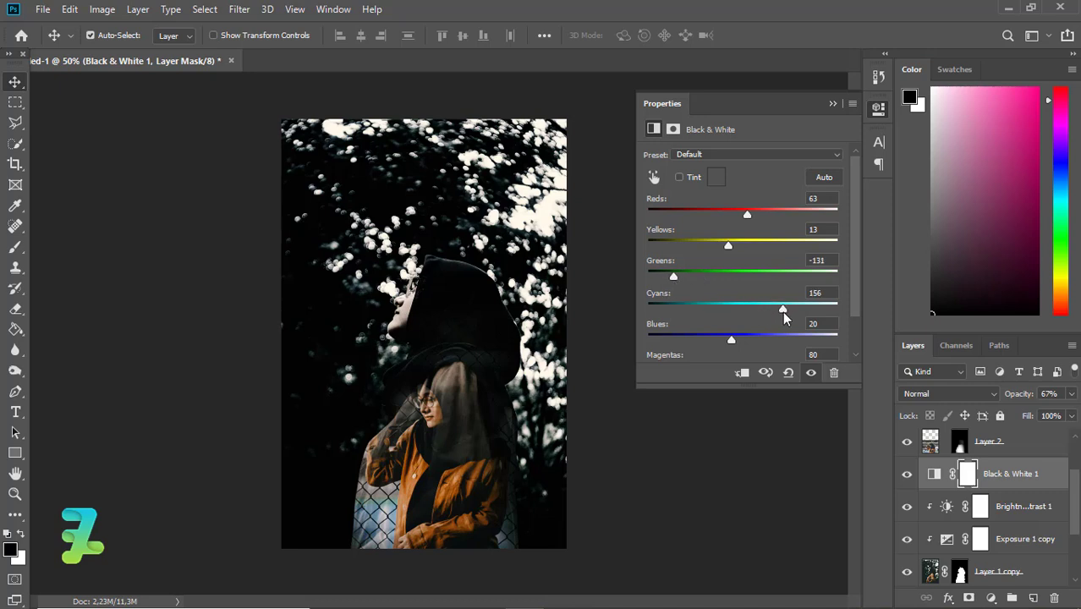
{"action": "left_click", "coordinate": [736, 320]}
{"action": "left_click_drag", "start_coordinate": [759, 346], "coordinate": [721, 345]}
{"action": "mouse_move", "coordinate": [727, 245]}
{"action": "left_mouse_down"}
{"action": "mouse_move", "coordinate": [757, 250]}
{"action": "mouse_move", "coordinate": [732, 255]}
{"action": "left_mouse_up"}
{"action": "left_click", "coordinate": [832, 104]}
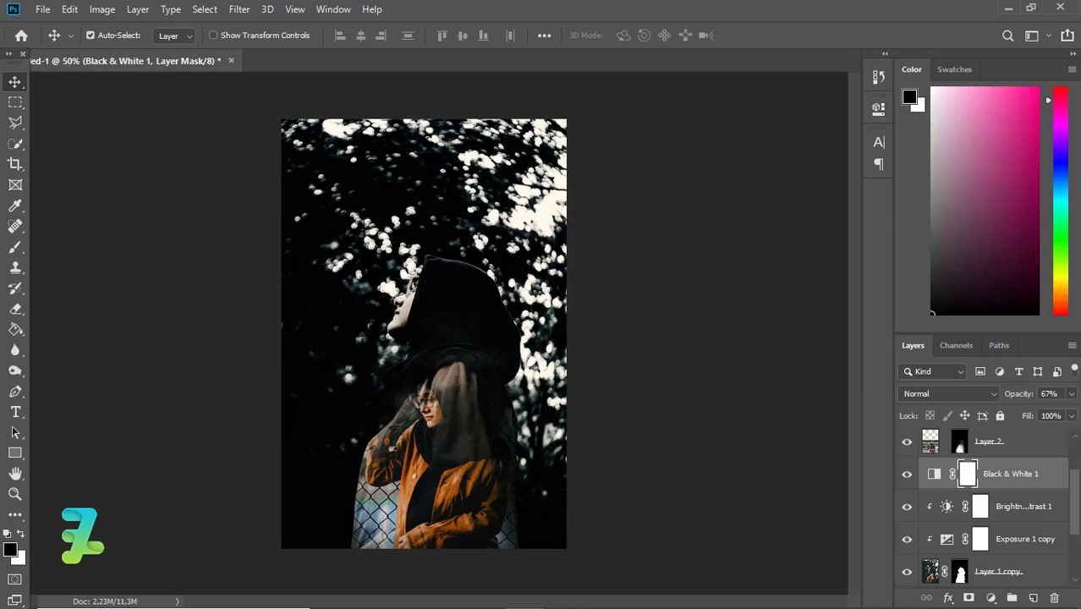
Apply a Gaussian Blur with a radius of 4.1 pixels to Layer 1.
{"action": "scroll", "coordinate": [945, 545], "scroll_direction": "down", "scroll_amount": 5}
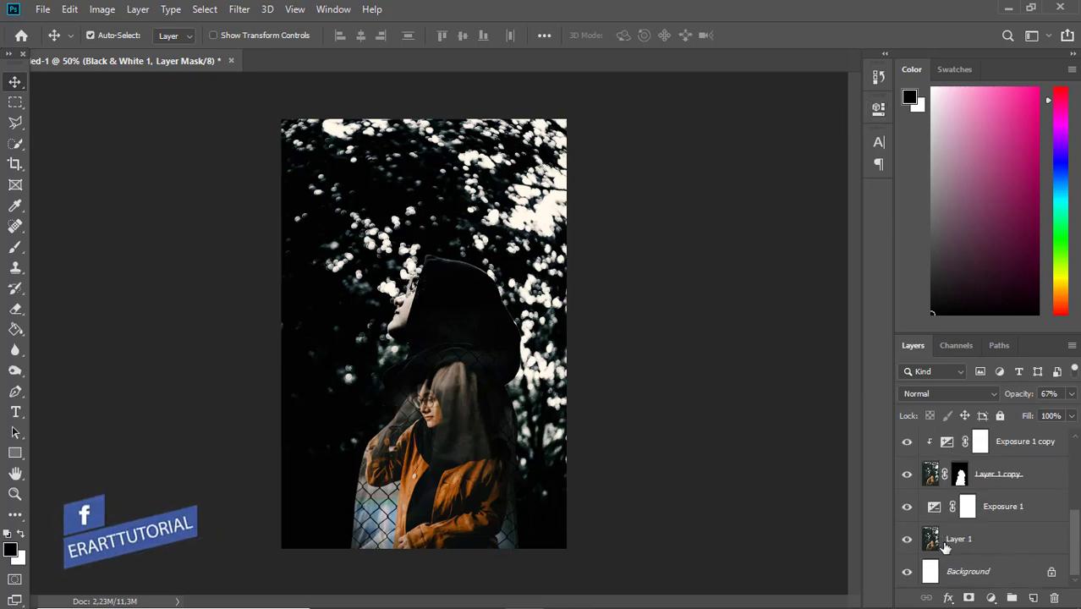
{"action": "left_click", "coordinate": [945, 546]}
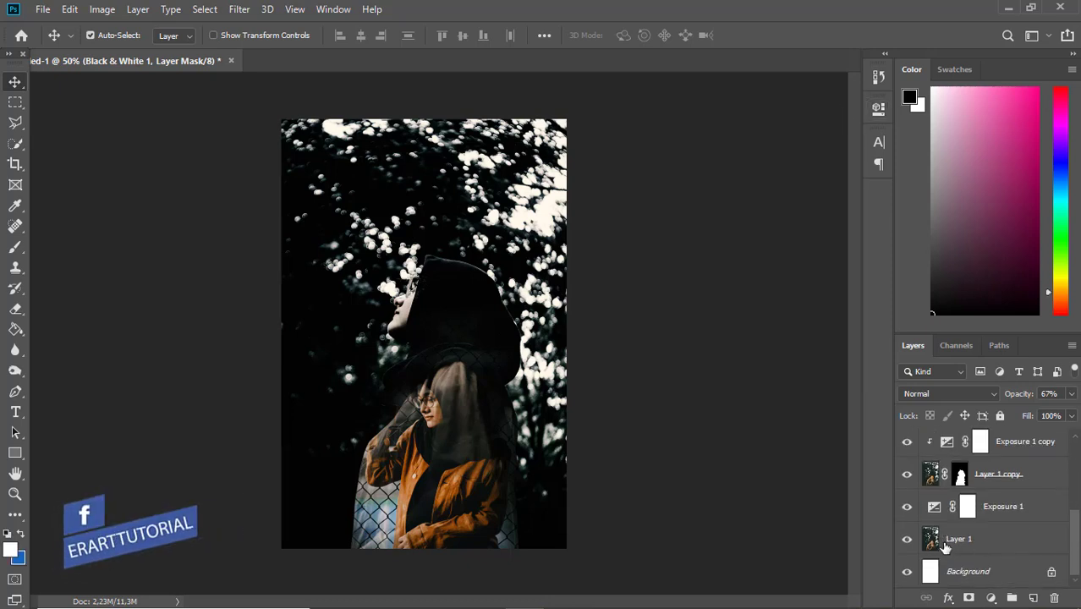
{"action": "left_click", "coordinate": [239, 9]}
{"action": "mouse_move", "coordinate": [365, 189]}
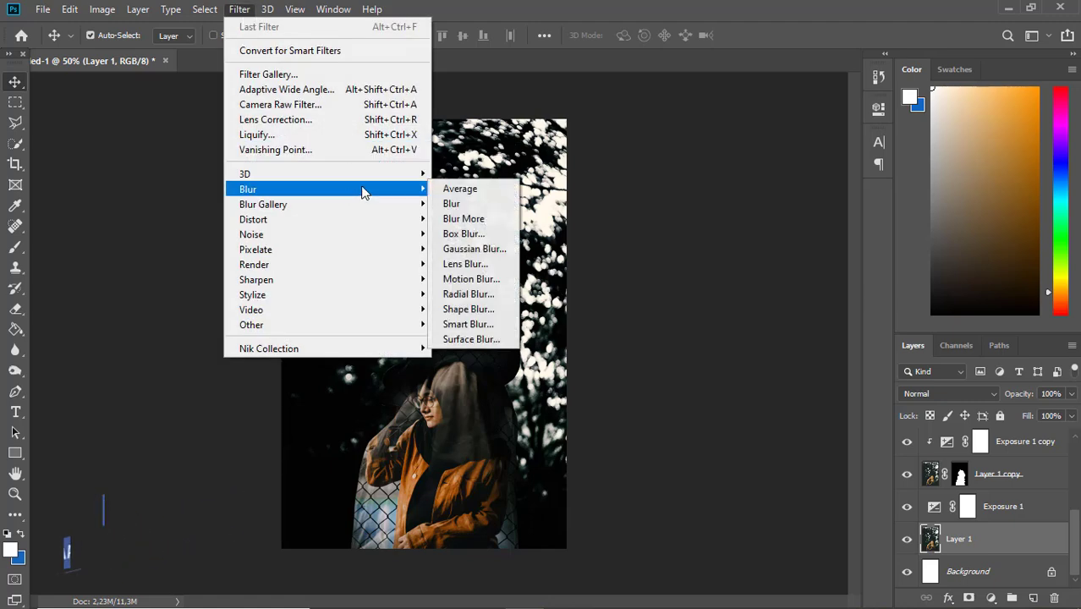
{"action": "left_click", "coordinate": [472, 248]}
{"action": "left_click_drag", "start_coordinate": [626, 439], "coordinate": [620, 439]}
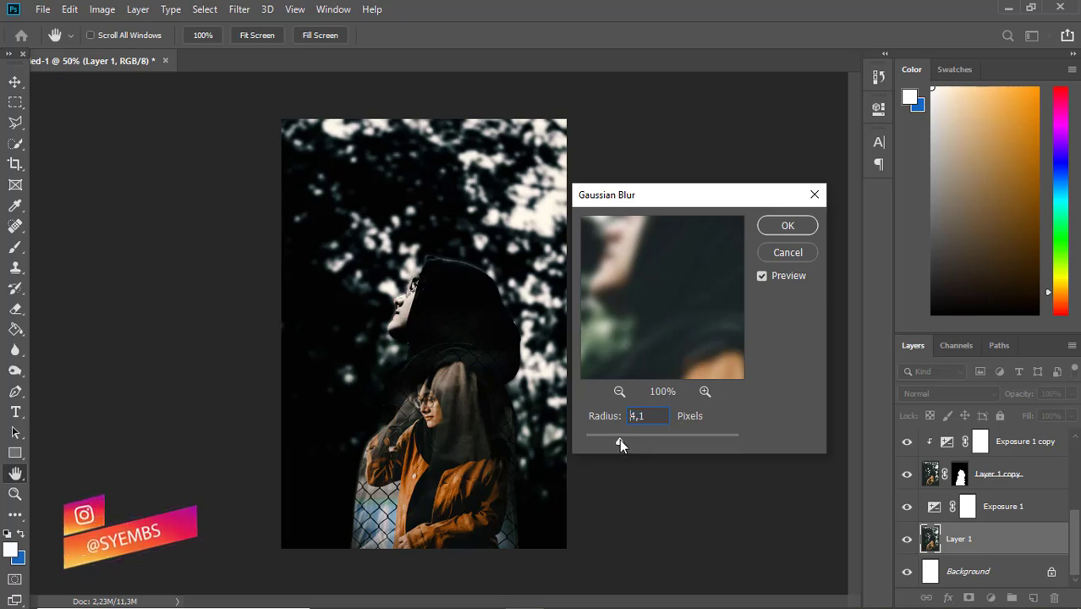
{"action": "left_click", "coordinate": [788, 225]}
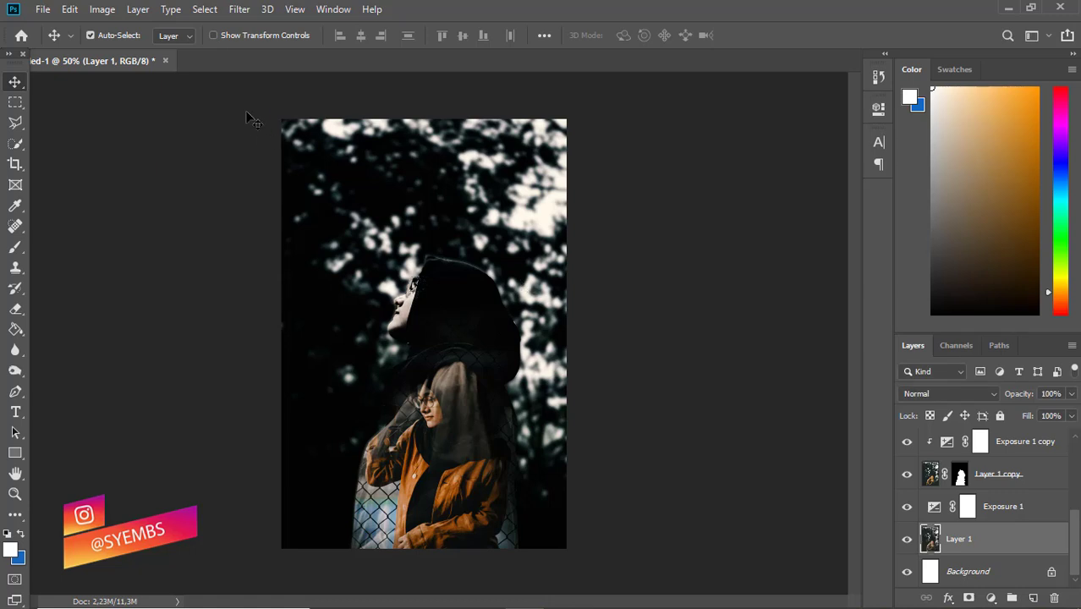
Start a Lens Flare on Layer 1 in front of the figure's face, compare the lens types and choose 50-300mm Zoom.
{"action": "left_click", "coordinate": [240, 8]}
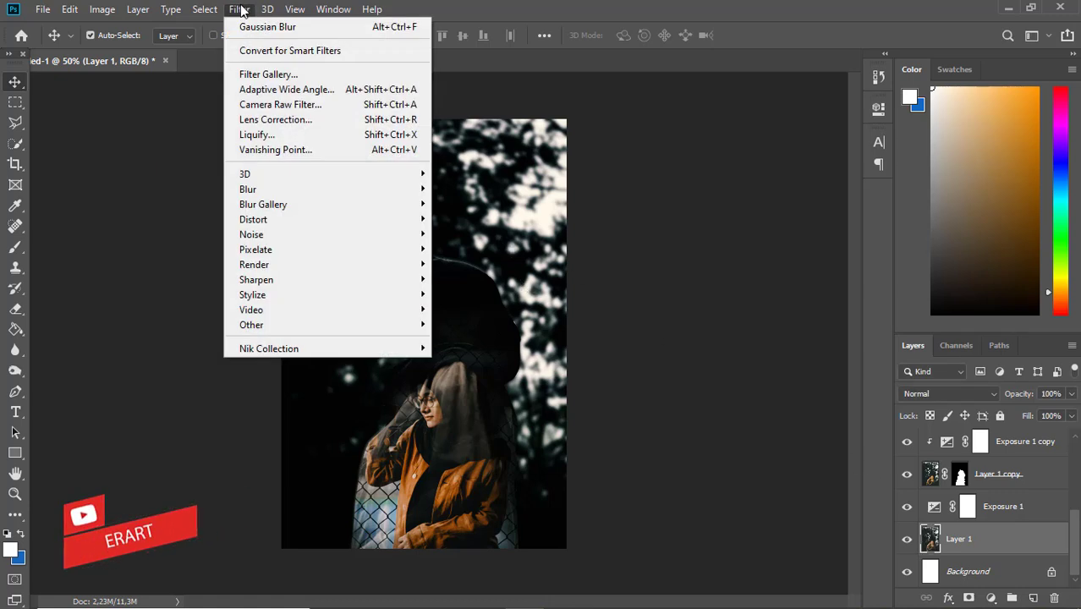
{"action": "mouse_move", "coordinate": [375, 176]}
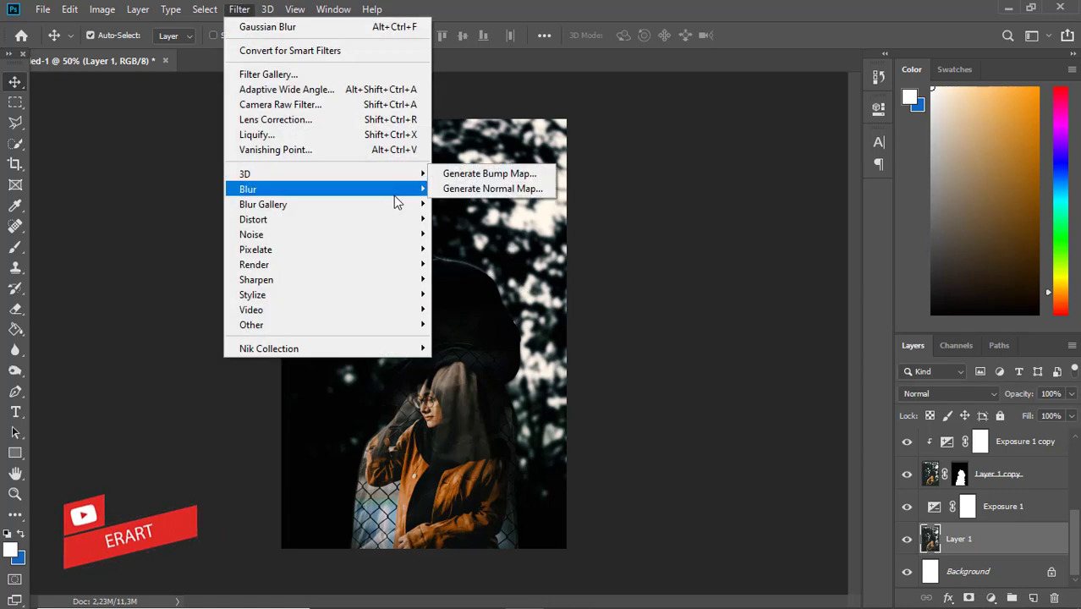
{"action": "mouse_move", "coordinate": [404, 269]}
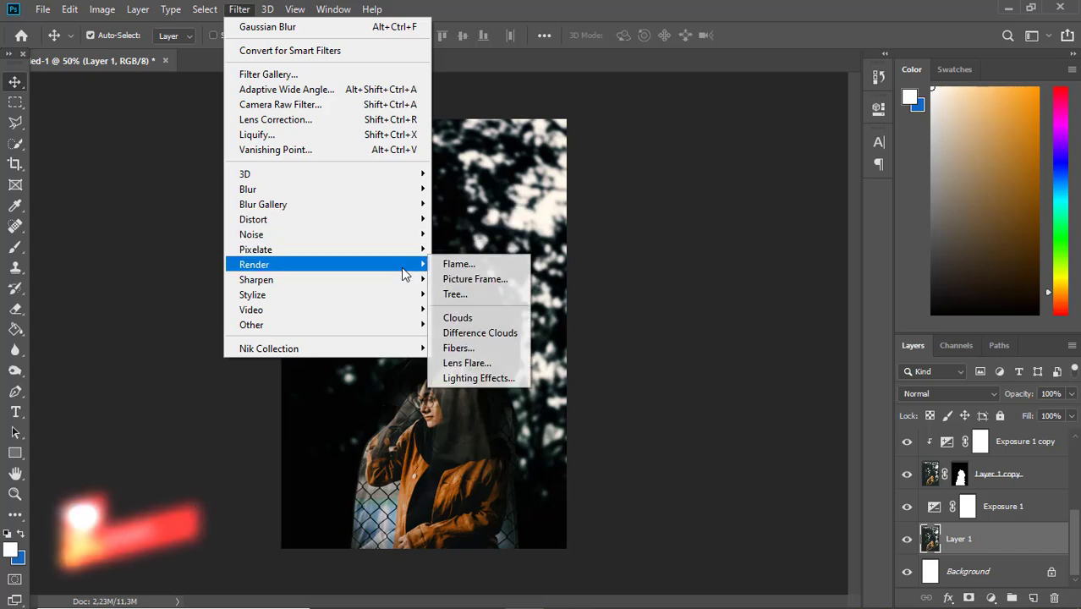
{"action": "left_click", "coordinate": [470, 364]}
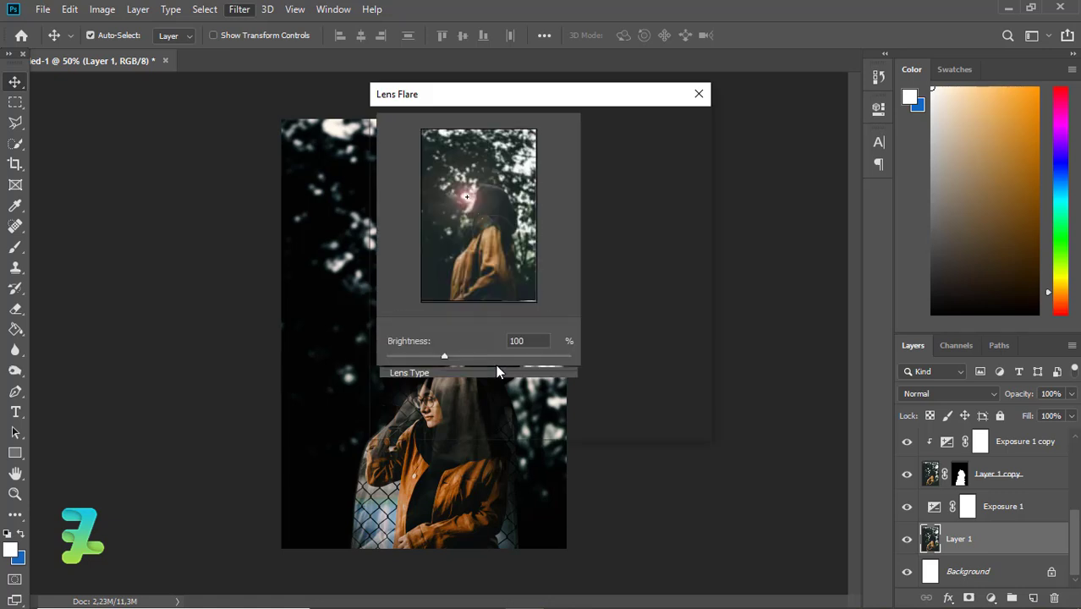
{"action": "left_click_drag", "start_coordinate": [466, 200], "coordinate": [444, 180]}
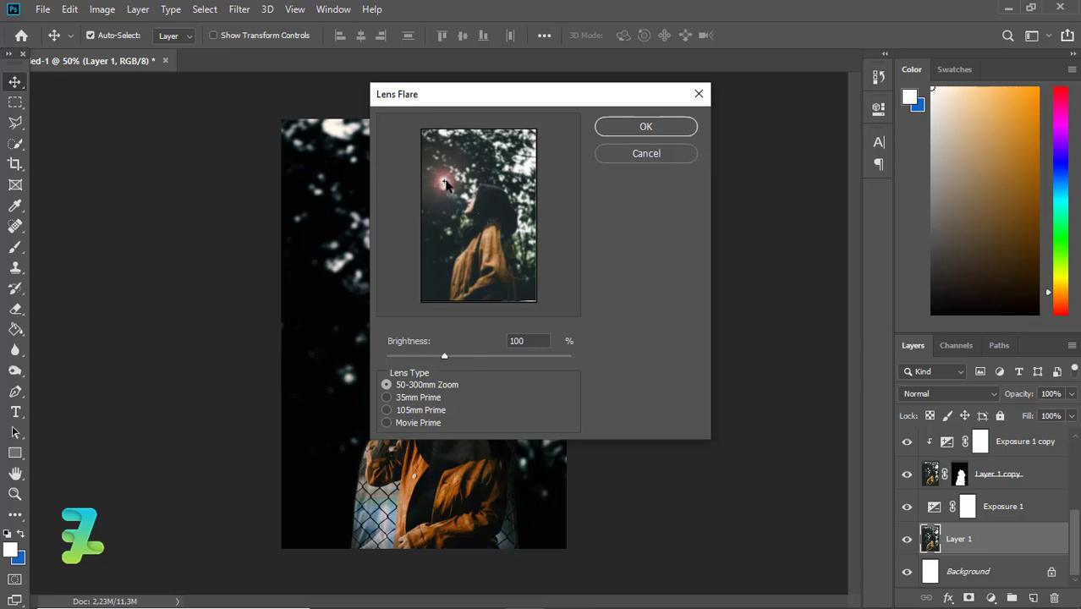
{"action": "left_click", "coordinate": [387, 409]}
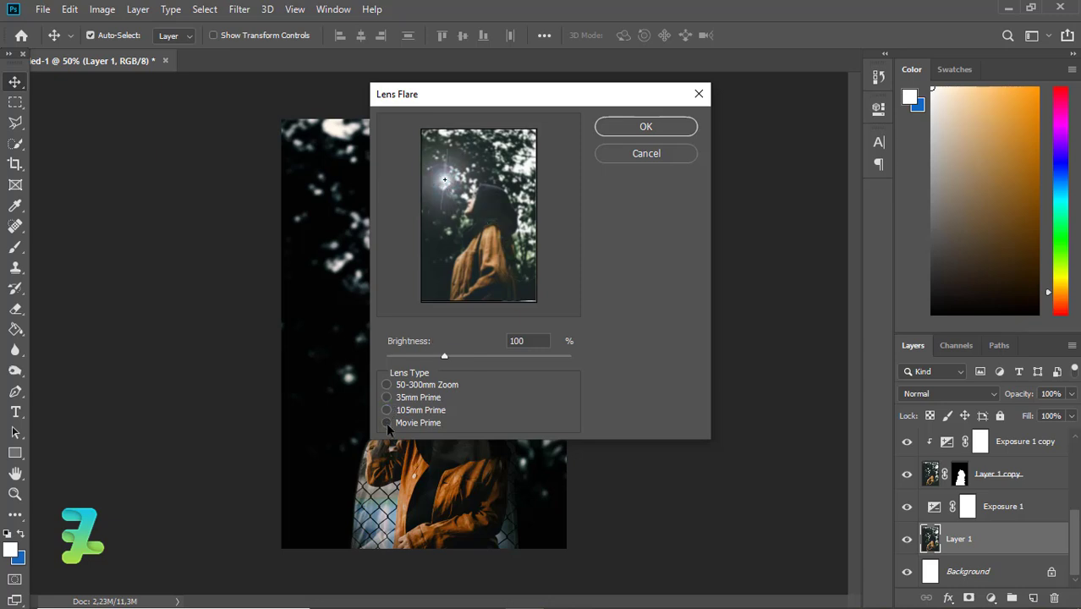
{"action": "left_click", "coordinate": [388, 423]}
{"action": "left_click", "coordinate": [387, 411]}
{"action": "left_click", "coordinate": [386, 396]}
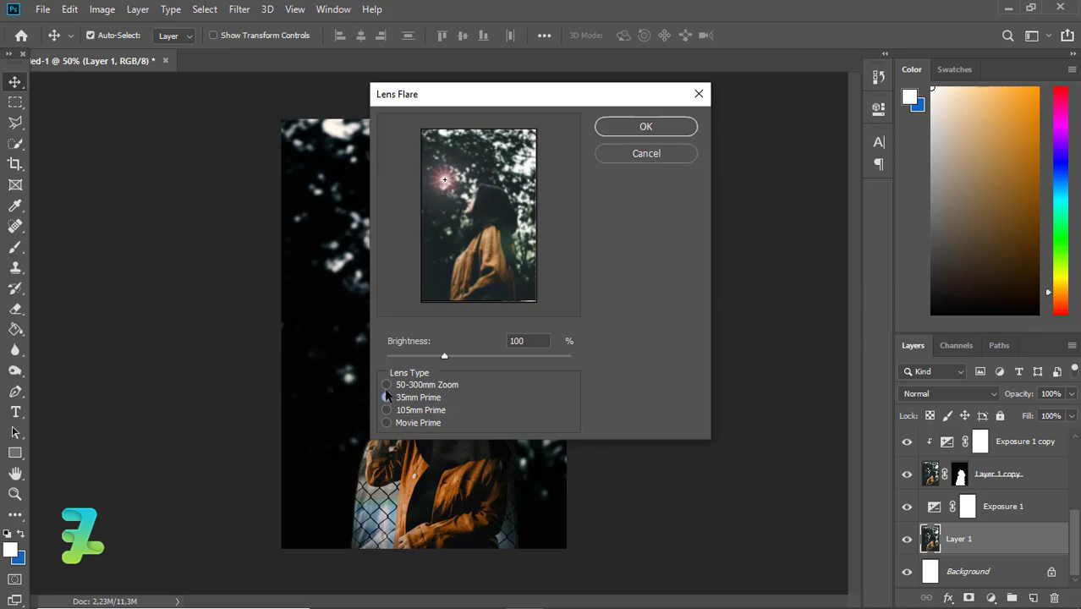
{"action": "left_click", "coordinate": [387, 385]}
Raise the lens flare's brightness above 142%, place it at the image's upper-left corner and apply it.
{"action": "left_click_drag", "start_coordinate": [440, 358], "coordinate": [470, 357]}
{"action": "mouse_move", "coordinate": [445, 180]}
{"action": "left_mouse_down"}
{"action": "mouse_move", "coordinate": [437, 148]}
{"action": "mouse_move", "coordinate": [442, 168]}
{"action": "left_mouse_up"}
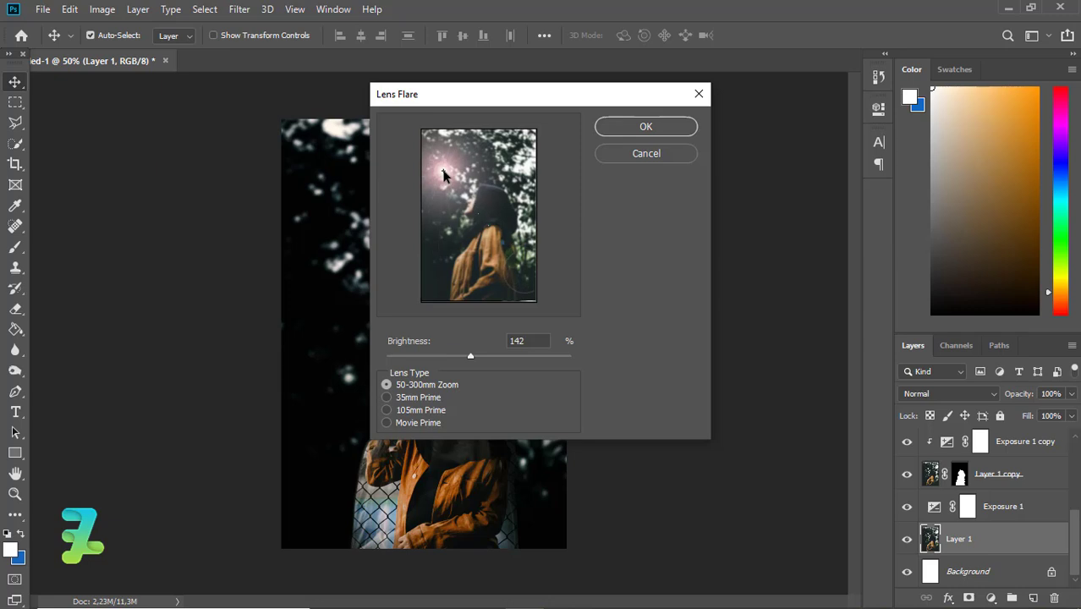
{"action": "left_click_drag", "start_coordinate": [471, 357], "coordinate": [488, 359]}
{"action": "left_click_drag", "start_coordinate": [456, 176], "coordinate": [421, 139]}
{"action": "left_click", "coordinate": [640, 127]}
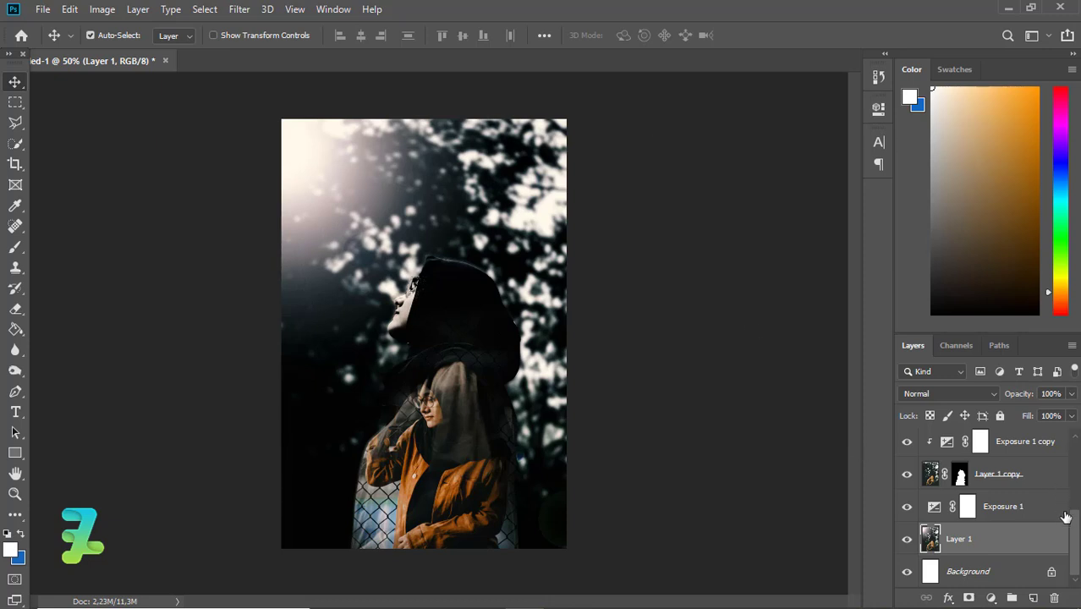
Add a white "Kamu" text layer above Color Lookup 1 and place it in the image's upper-left area.
{"action": "left_click_drag", "start_coordinate": [1076, 540], "coordinate": [1065, 442]}
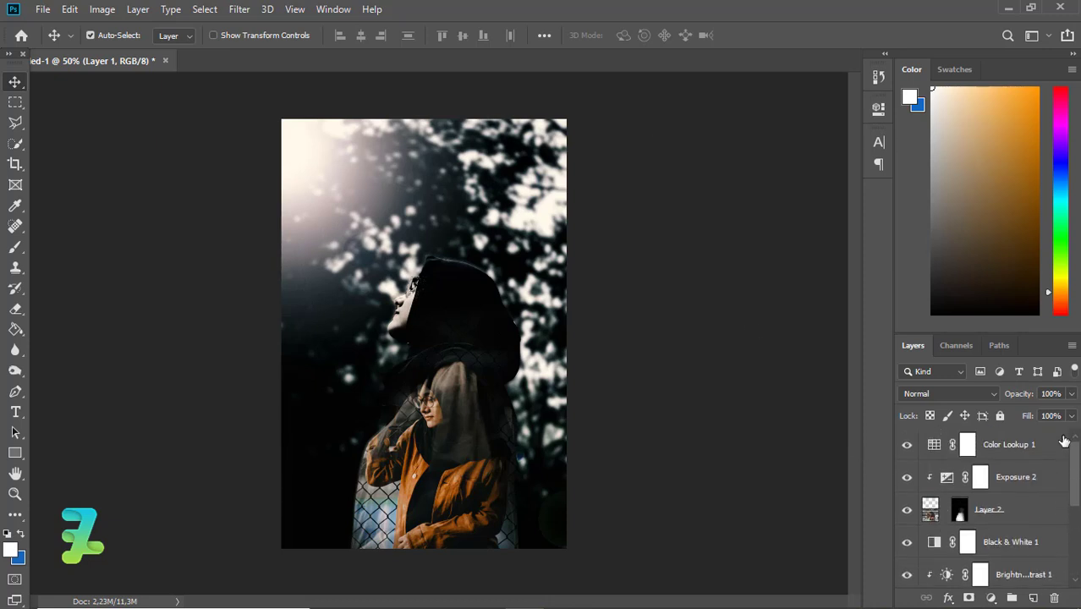
{"action": "left_click", "coordinate": [1027, 452]}
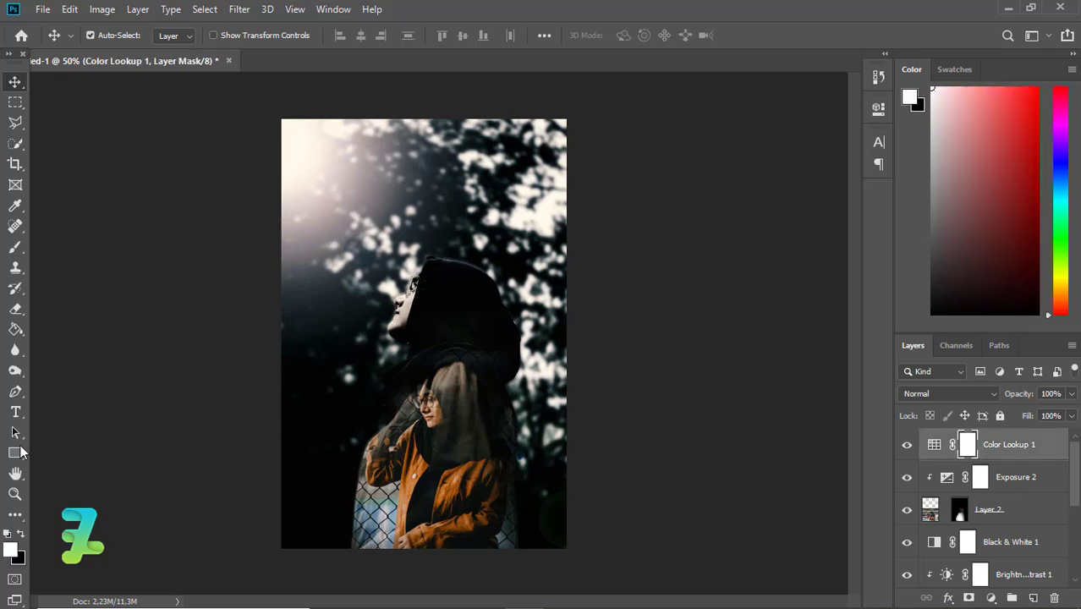
{"action": "left_click", "coordinate": [15, 413]}
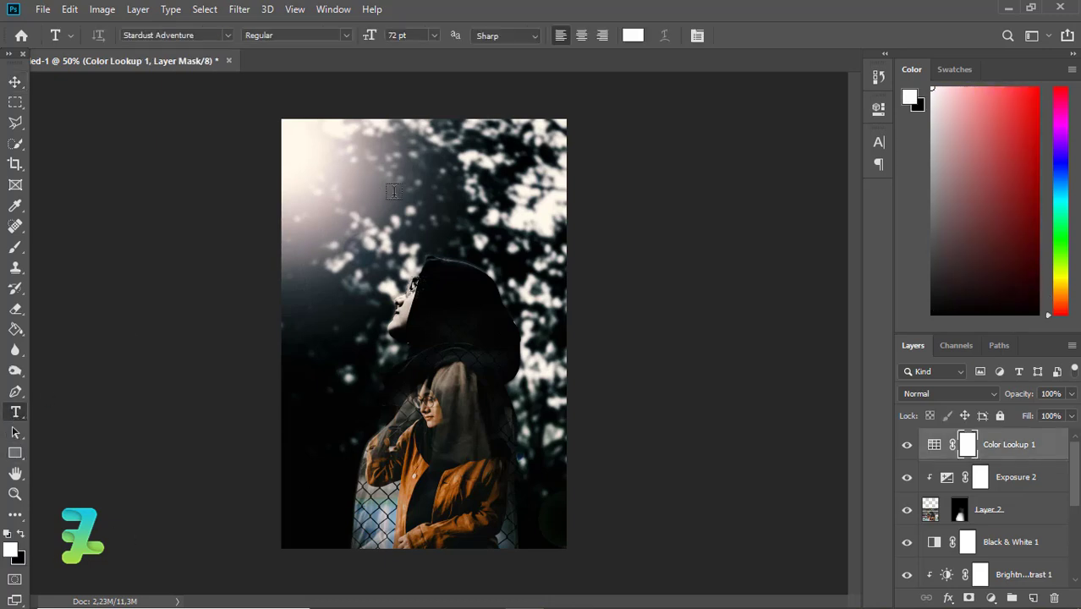
{"action": "left_click", "coordinate": [496, 314]}
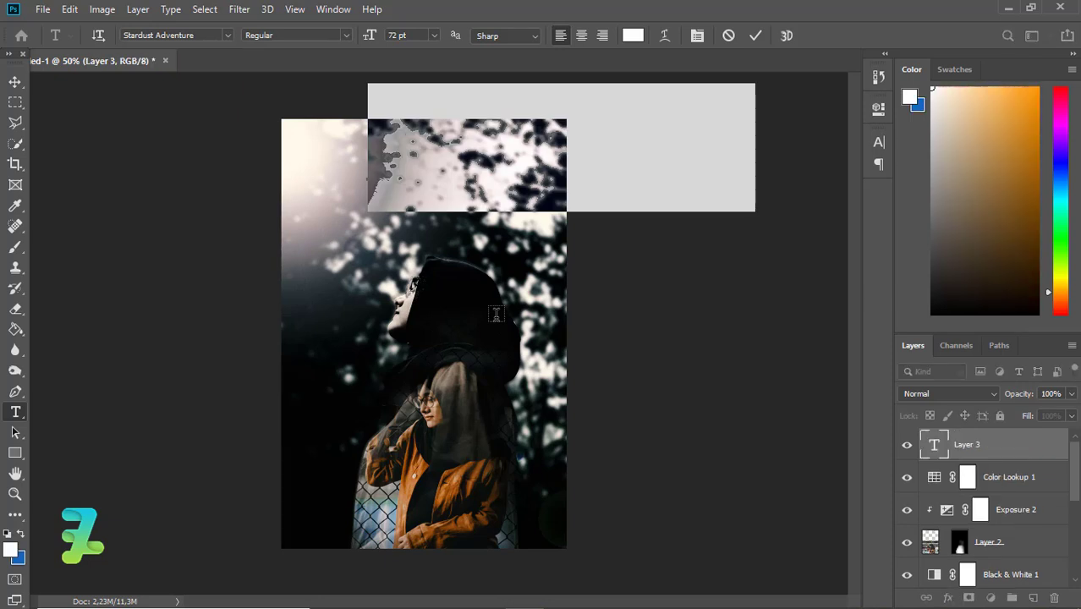
{"action": "type", "text": "K"}
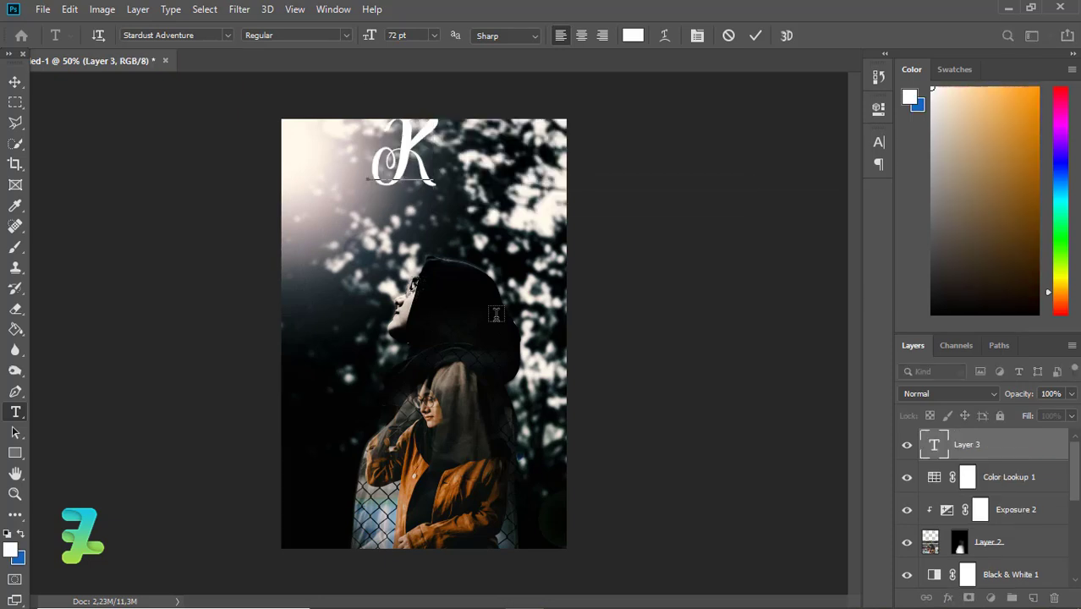
{"action": "type", "text": "amu"}
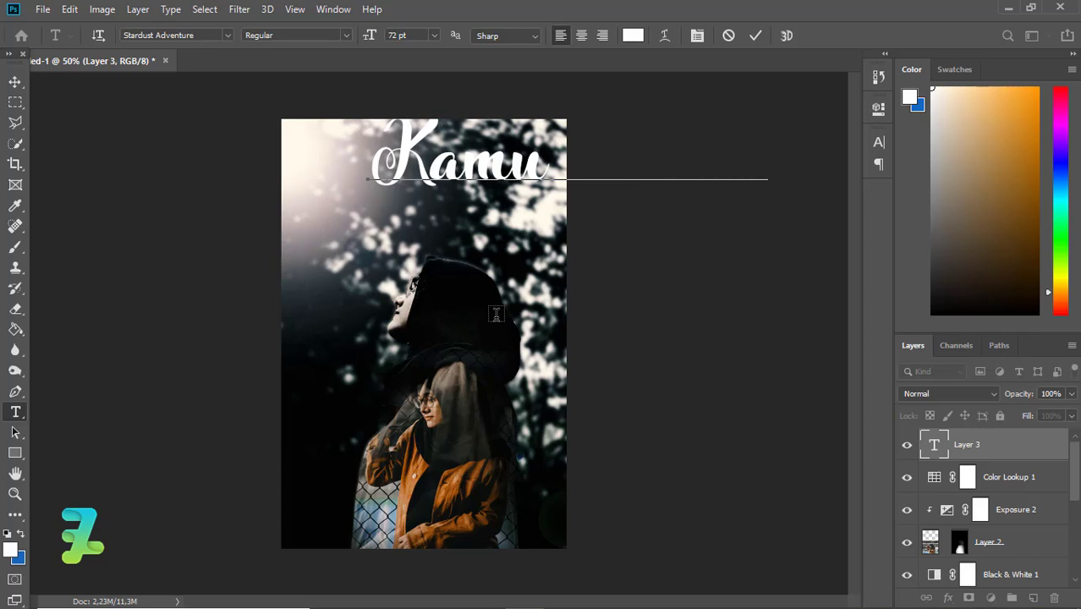
{"action": "key", "text": "BackSpace"}
{"action": "key", "text": "BackSpace"}
{"action": "key", "text": "BackSpace"}
{"action": "key", "text": "BackSpace"}
{"action": "key", "text": "BackSpace"}
{"action": "key", "text": "BackSpace"}
{"action": "key", "text": "BackSpace"}
{"action": "key", "text": "BackSpace"}
{"action": "key", "text": "BackSpace"}
{"action": "key", "text": "BackSpace"}
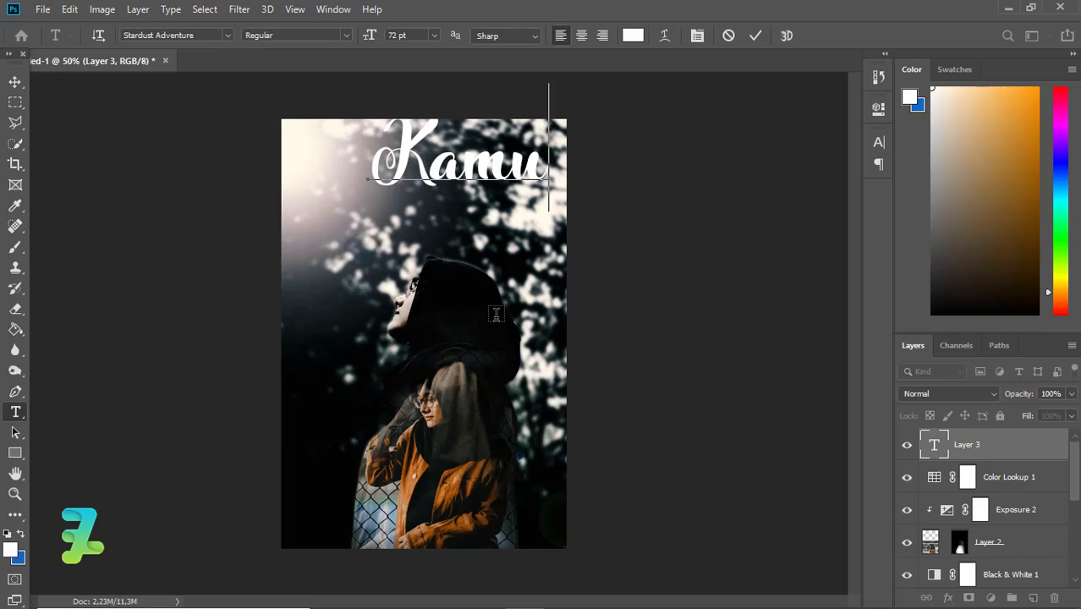
{"action": "left_click", "coordinate": [15, 82]}
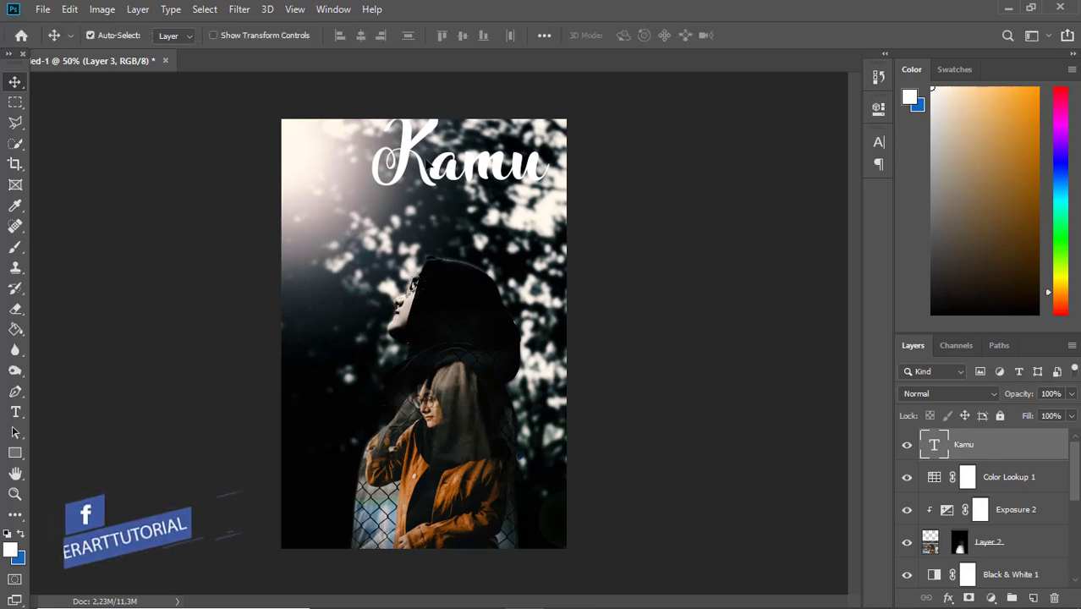
{"action": "left_click_drag", "start_coordinate": [415, 162], "coordinate": [355, 195]}
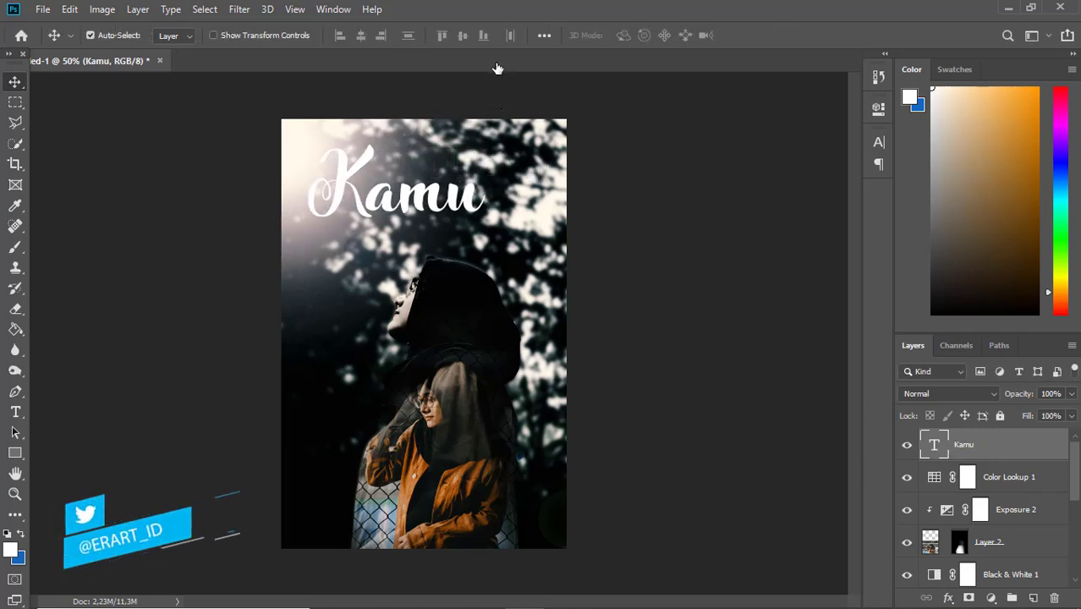
Set the "Kamu" text size to 60 pt and move the word slightly up and to the right.
{"action": "key", "text": "t"}
{"action": "key", "text": "Return"}
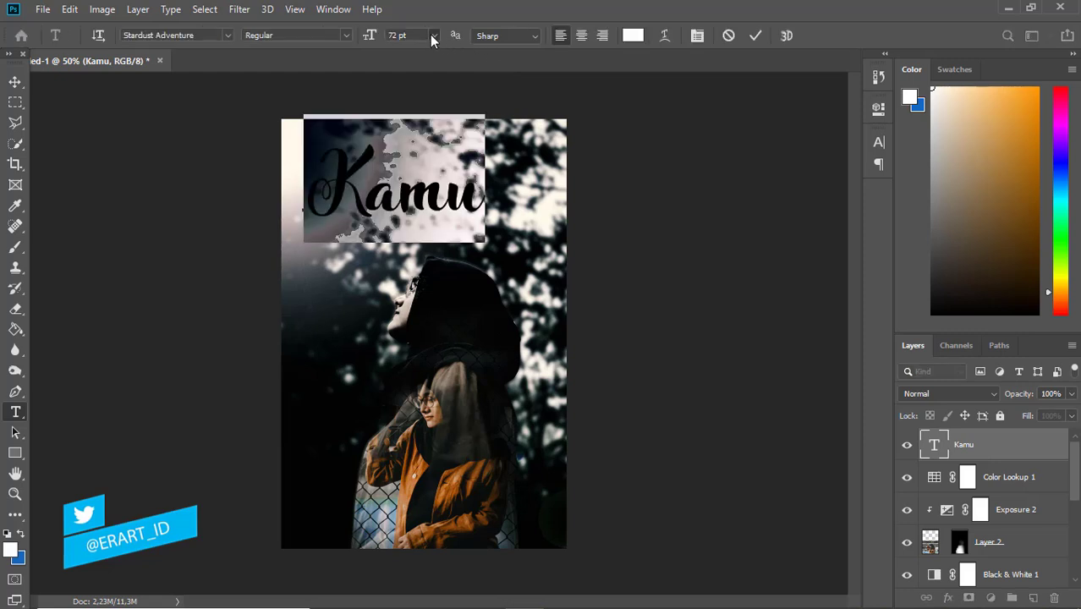
{"action": "left_click", "coordinate": [432, 35]}
{"action": "left_click", "coordinate": [412, 225]}
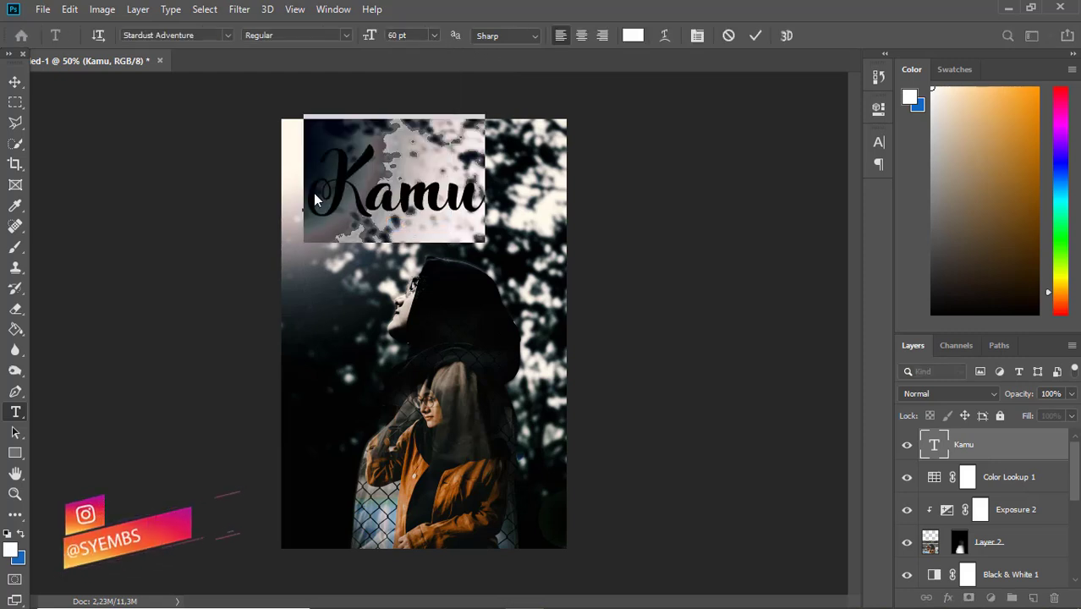
{"action": "left_click", "coordinate": [15, 81]}
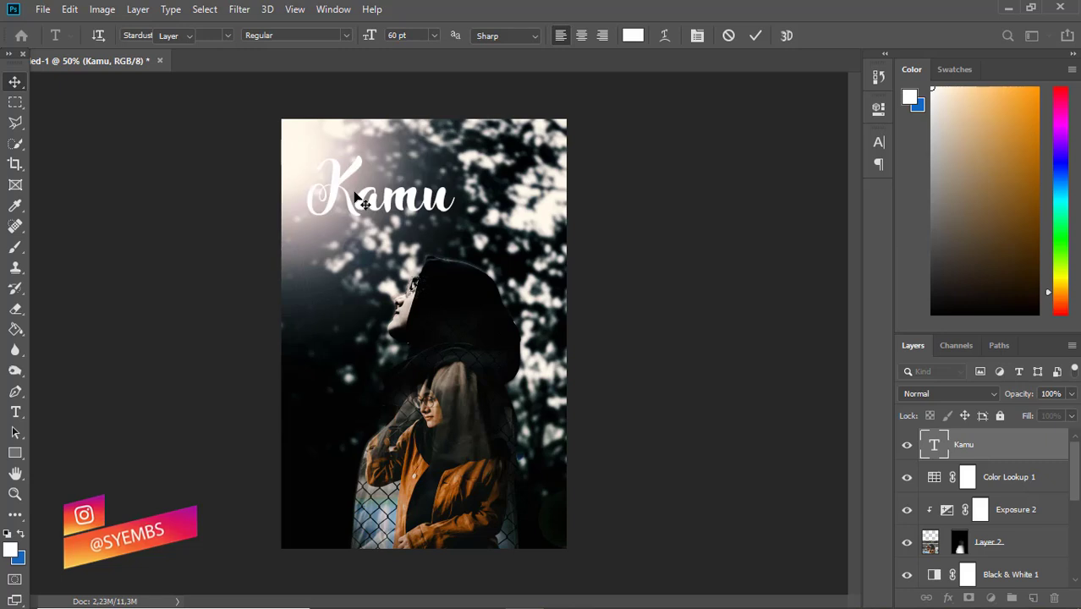
{"action": "left_click_drag", "start_coordinate": [353, 197], "coordinate": [364, 173]}
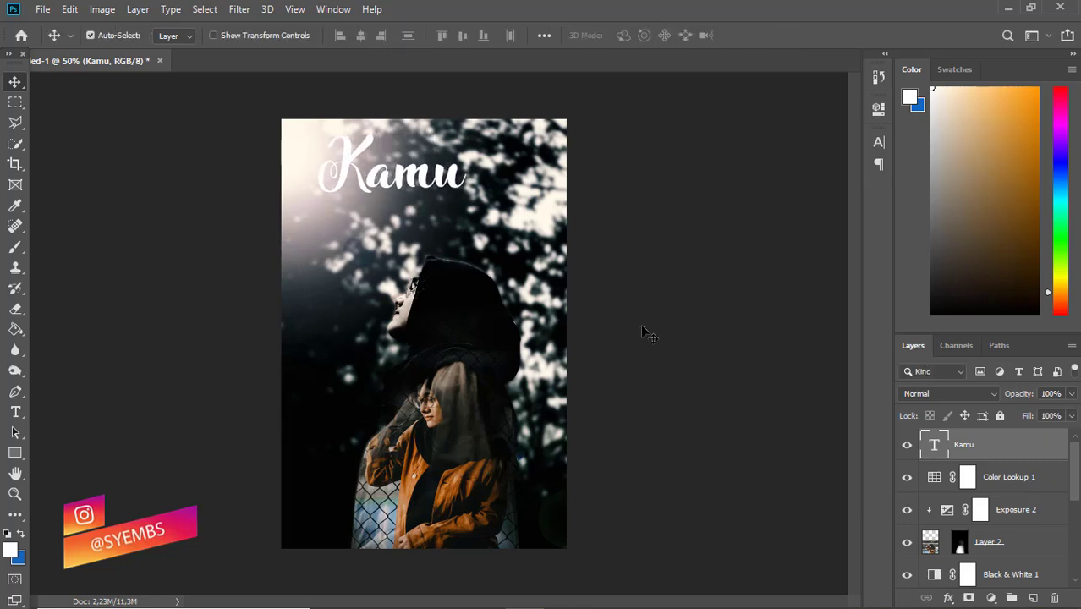
Duplicate the "Kamu" text as a second word reading "Kapan", left-aligned just below the original.
{"action": "key", "text": "ctrl+j"}
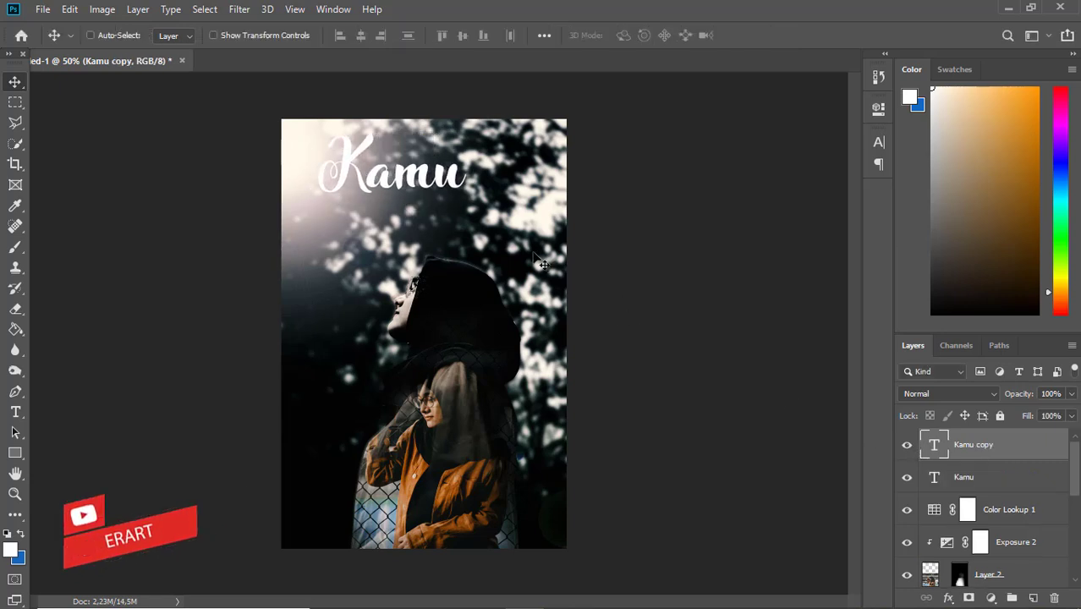
{"action": "left_click_drag", "start_coordinate": [433, 188], "coordinate": [484, 222]}
{"action": "double_click", "coordinate": [934, 446]}
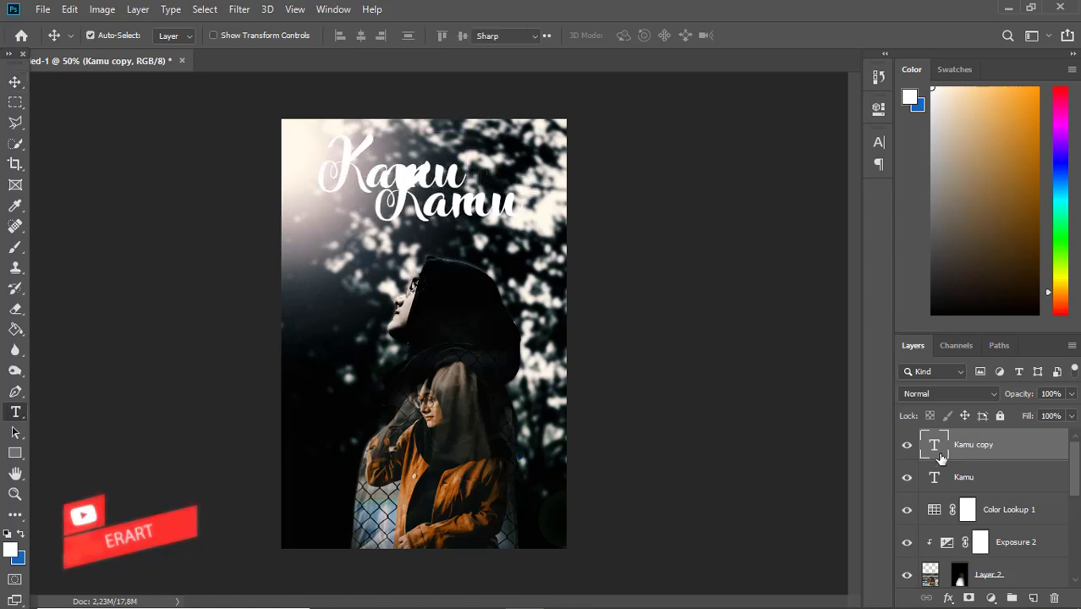
{"action": "key", "text": "Right"}
{"action": "key", "text": "BackSpace"}
{"action": "key", "text": "BackSpace"}
{"action": "type", "text": "pan"}
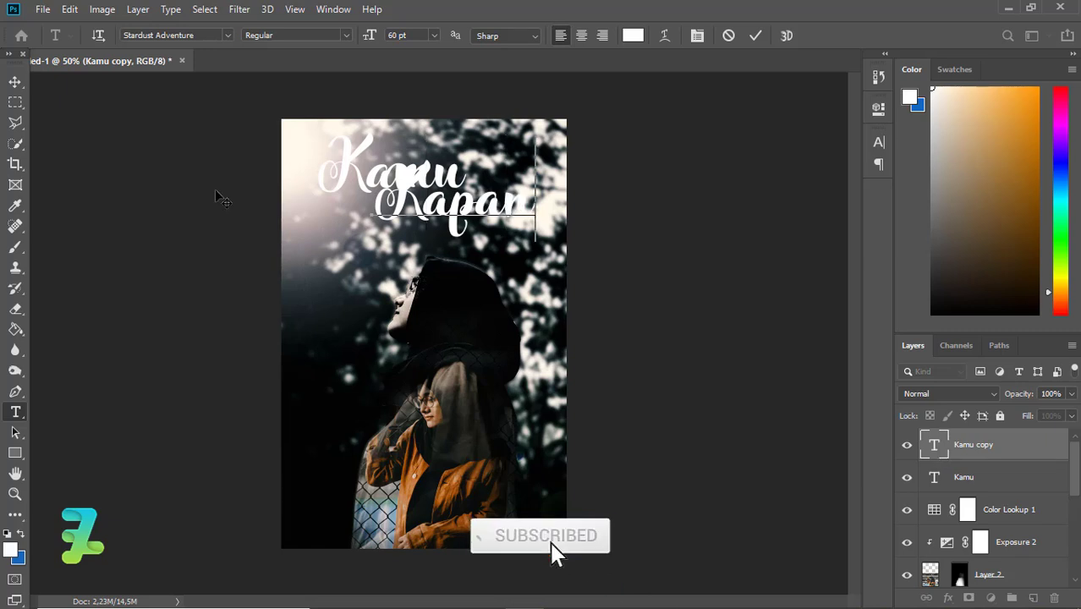
{"action": "left_click", "coordinate": [16, 82]}
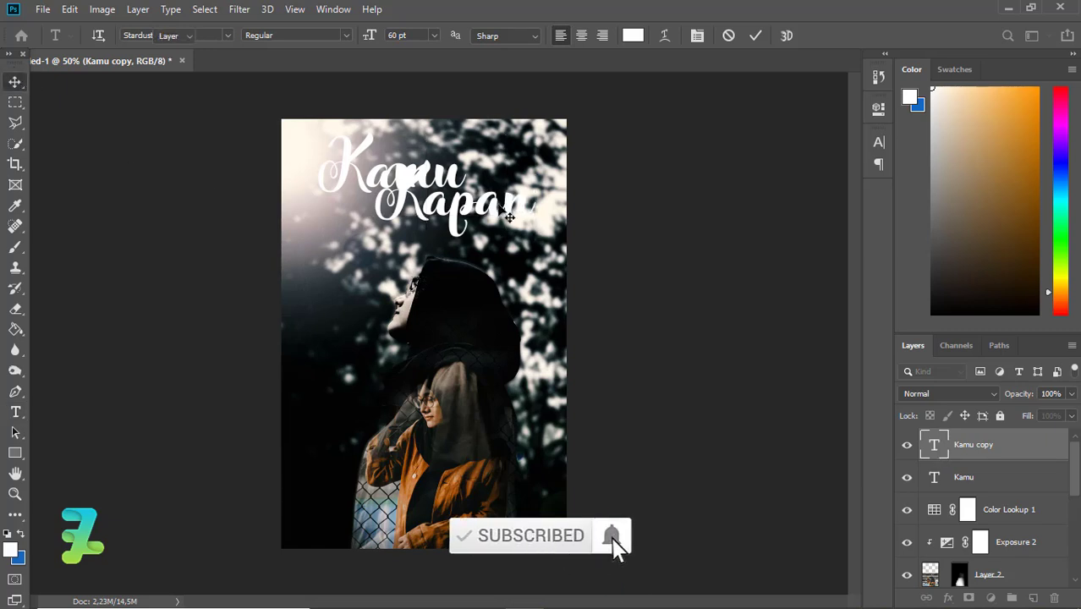
{"action": "left_click_drag", "start_coordinate": [474, 216], "coordinate": [405, 209]}
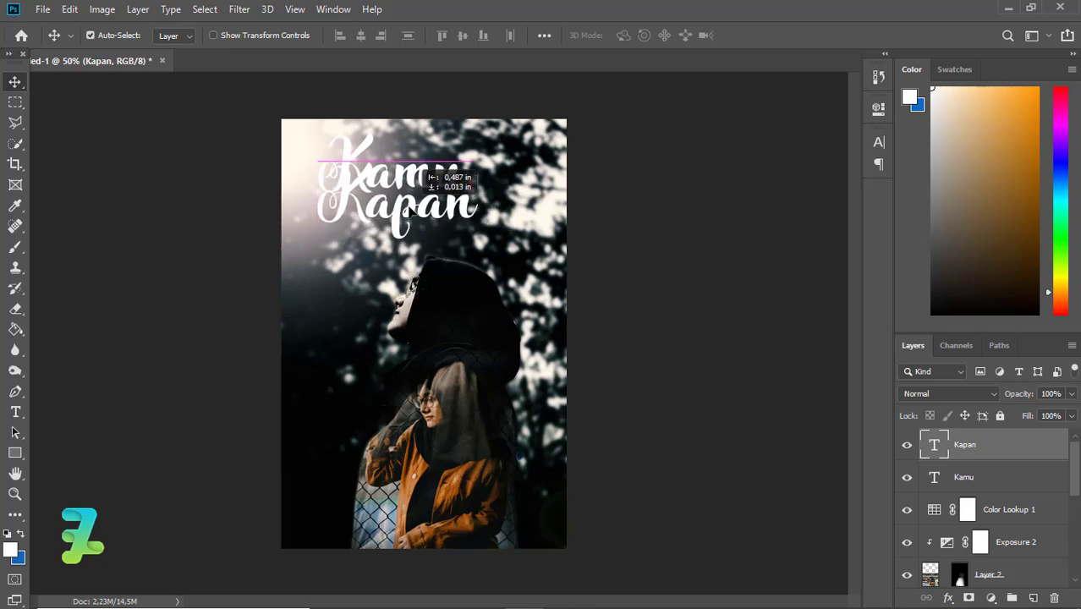
{"action": "left_click_drag", "start_coordinate": [421, 170], "coordinate": [422, 169]}
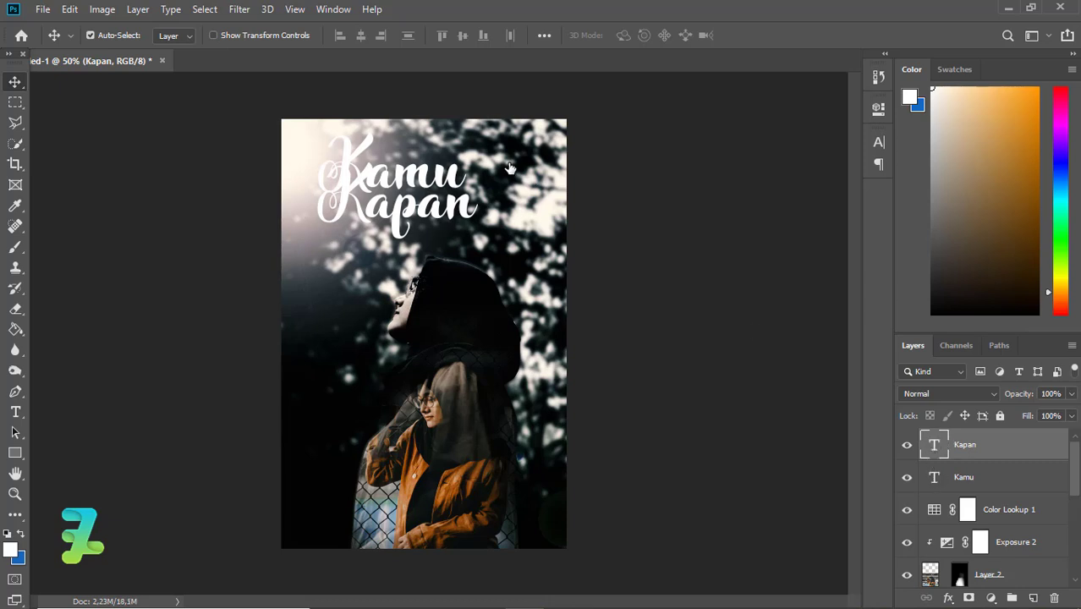
Shorten the "Kamu" text to the single letter "K".
{"action": "double_click", "coordinate": [448, 177]}
{"action": "double_click", "coordinate": [454, 171]}
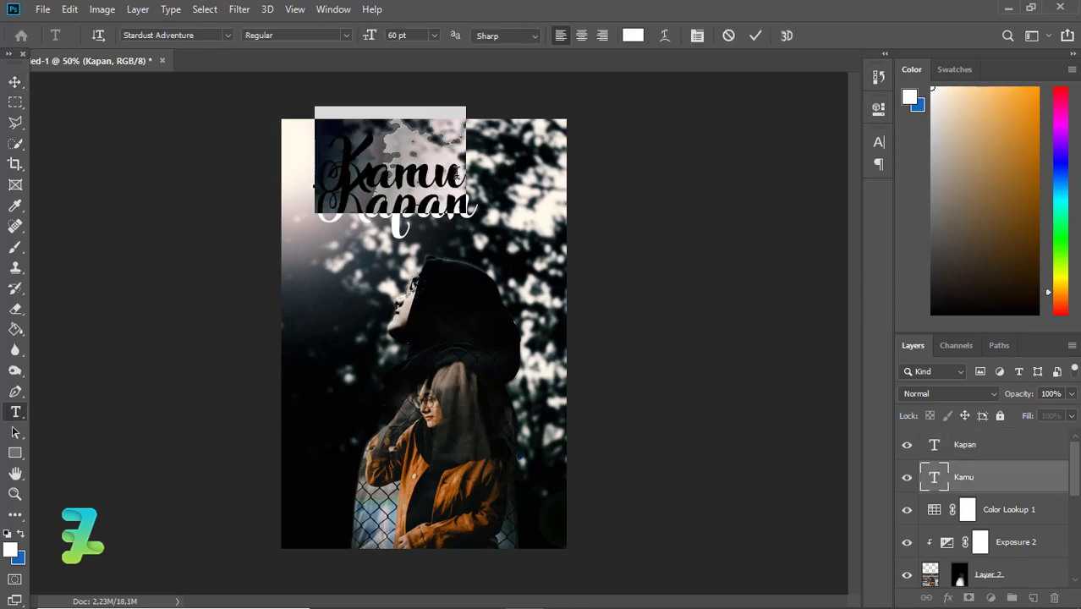
{"action": "left_click", "coordinate": [459, 173]}
{"action": "left_click_drag", "start_coordinate": [438, 174], "coordinate": [382, 173]}
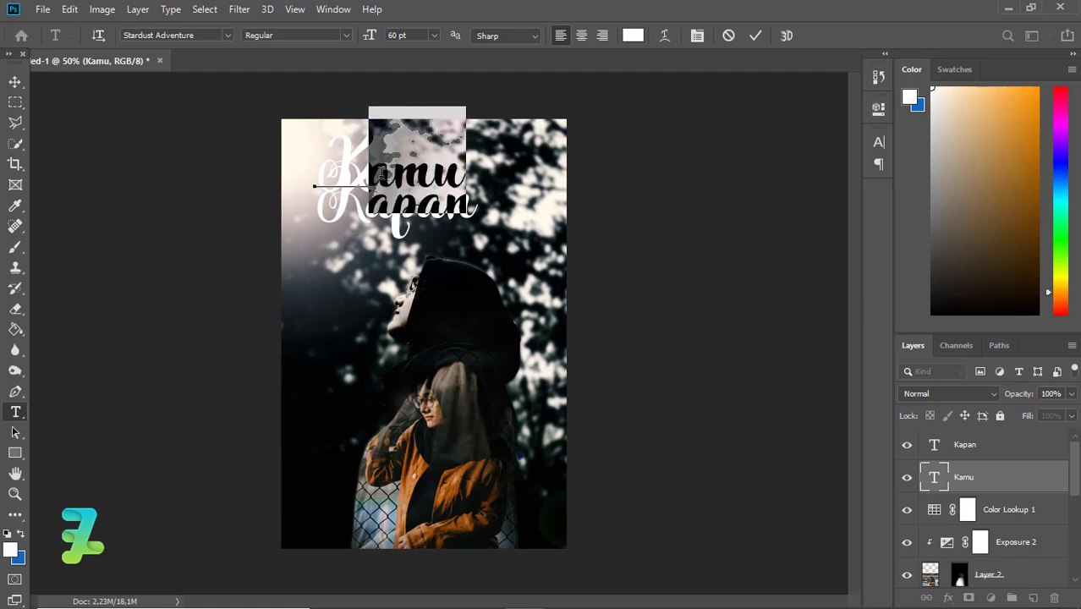
{"action": "key", "text": "BackSpace"}
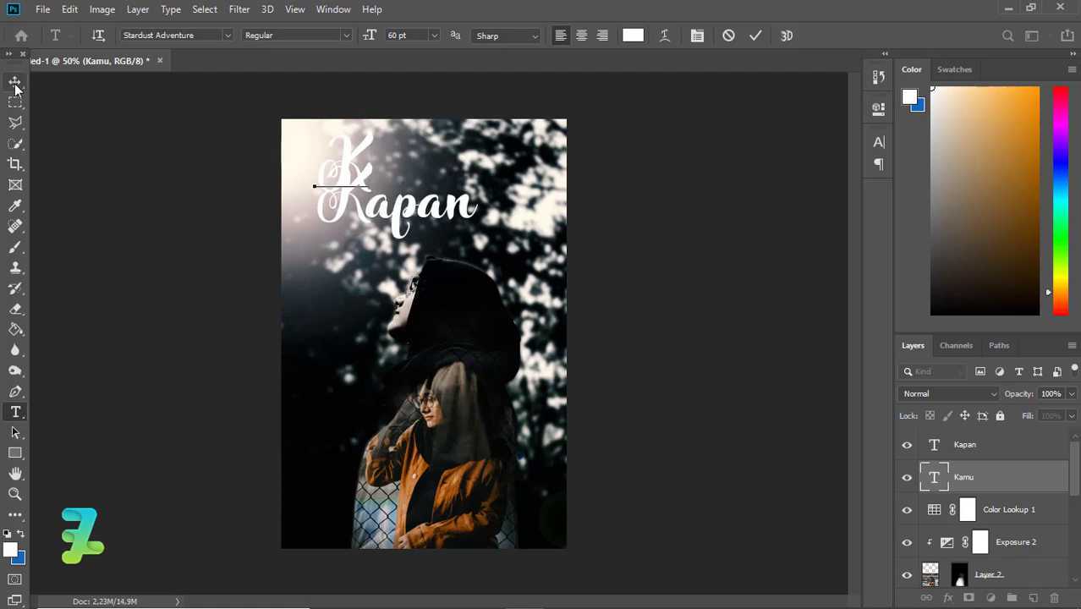
{"action": "left_click", "coordinate": [14, 81]}
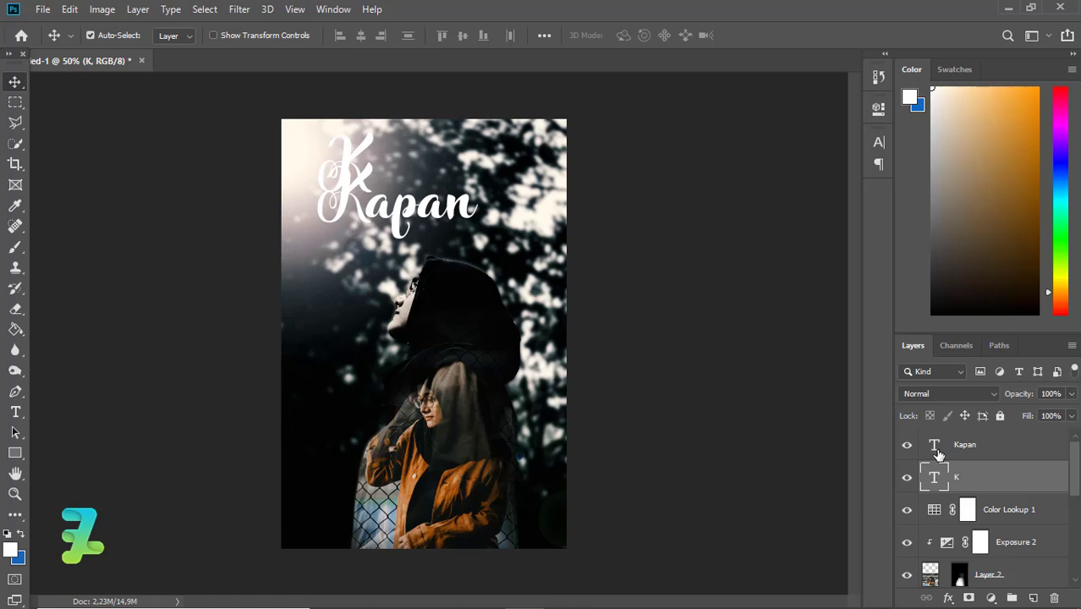
Replace the "Kapan" text with two lines reading "amu" and "apan".
{"action": "double_click", "coordinate": [426, 234]}
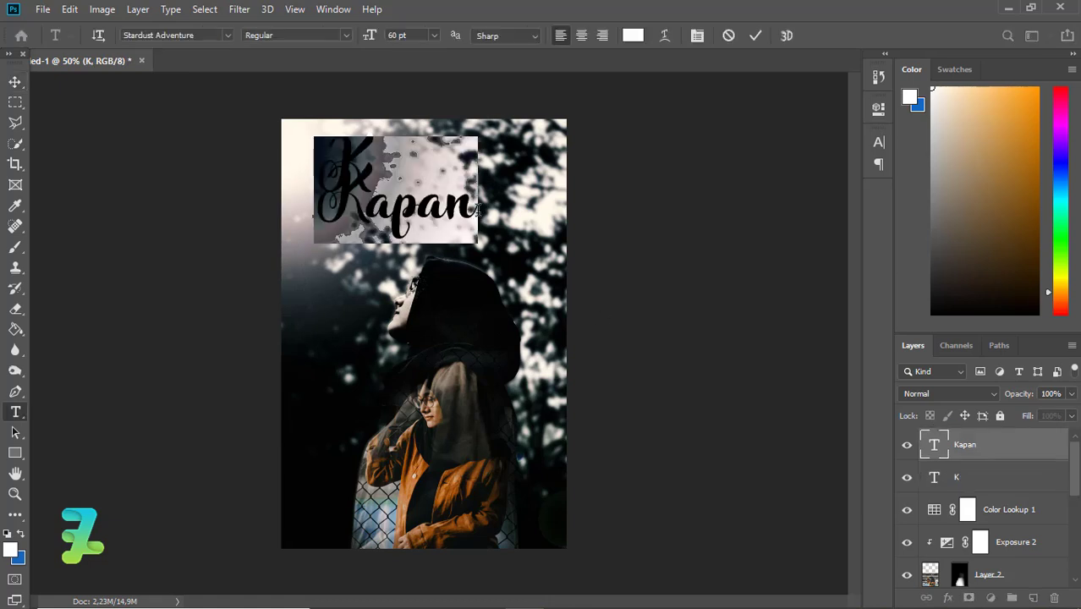
{"action": "left_click", "coordinate": [478, 210]}
{"action": "key", "text": "ctrl+a"}
{"action": "type", "text": "amu"}
{"action": "key", "text": "Return"}
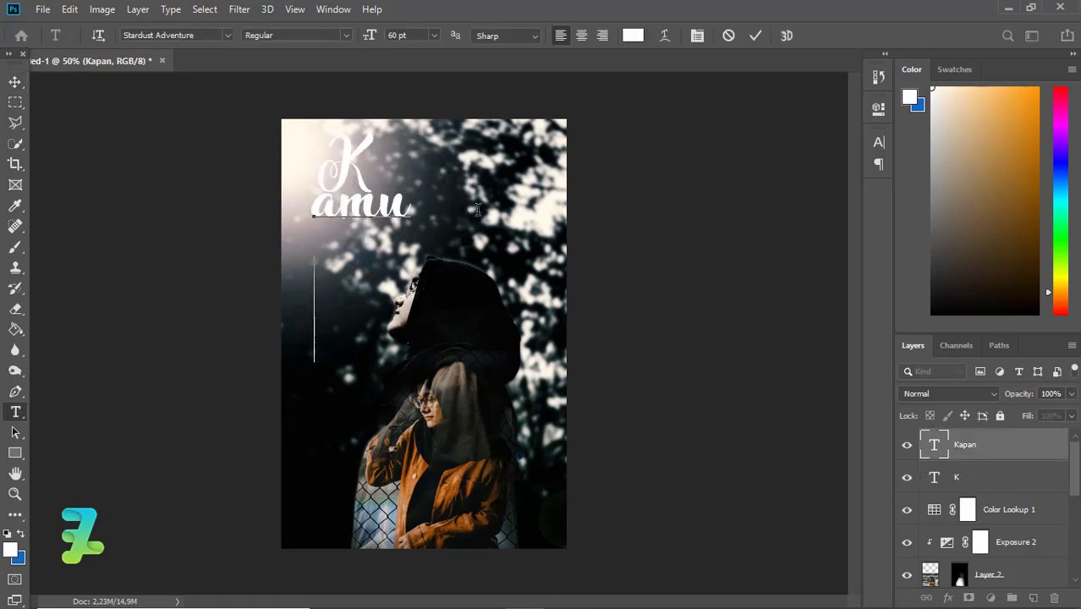
{"action": "type", "text": "k"}
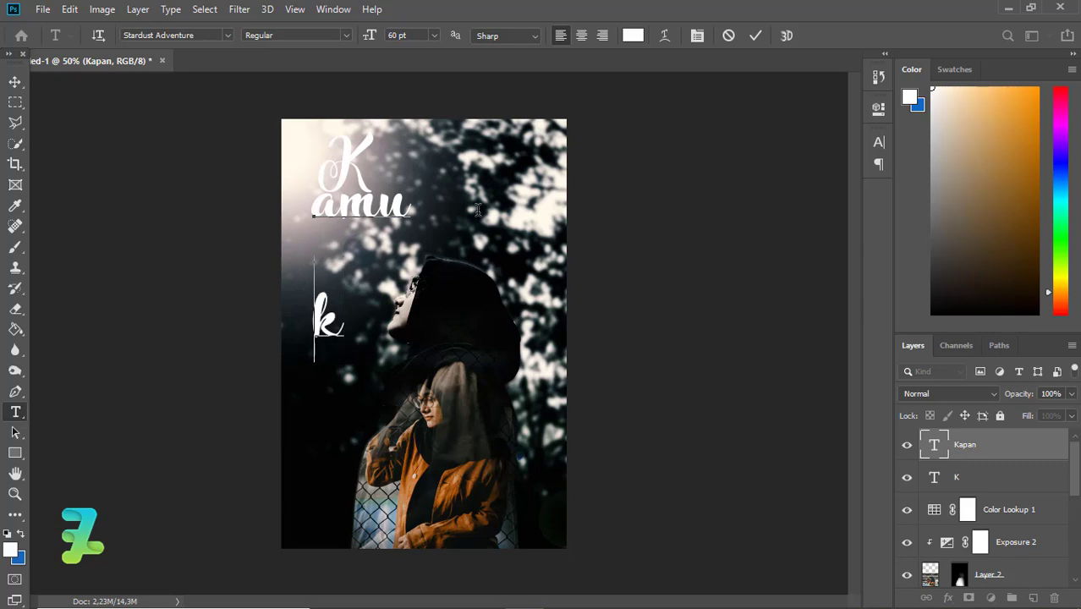
{"action": "key", "text": "BackSpace"}
{"action": "type", "text": "apan"}
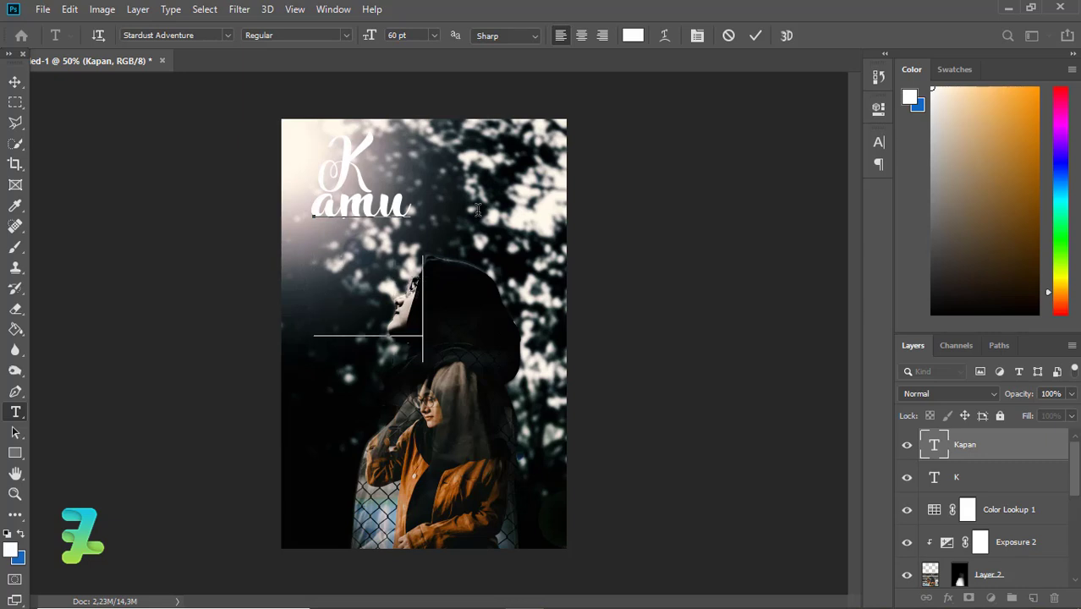
Tighten the line spacing of the "amu" and "apan" lines by setting their leading to 24 pt.
{"action": "key", "text": "ctrl+a"}
{"action": "left_click", "coordinate": [699, 37]}
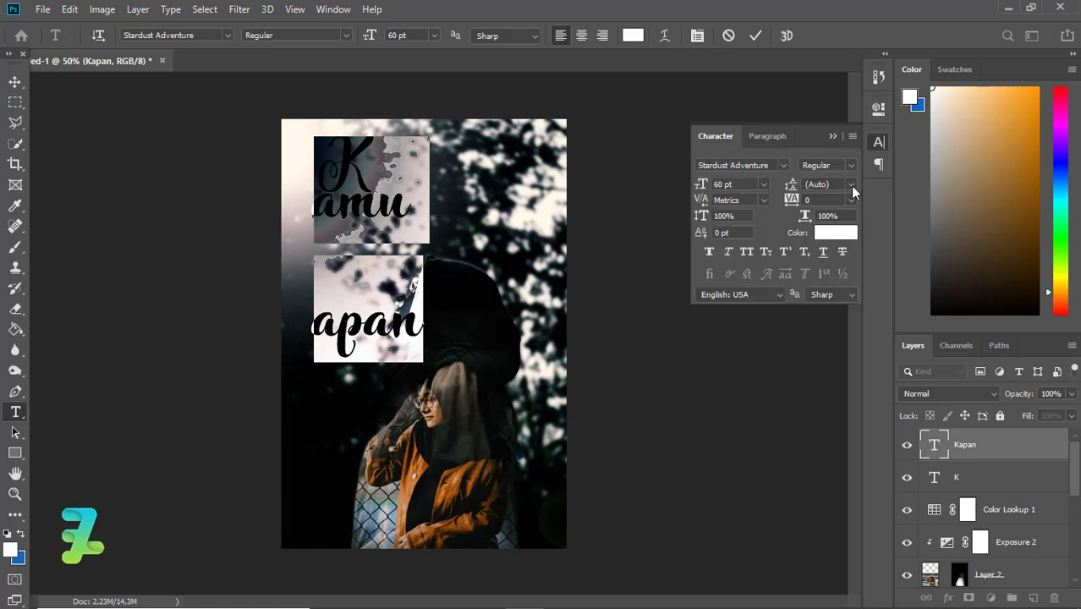
{"action": "left_click", "coordinate": [852, 188]}
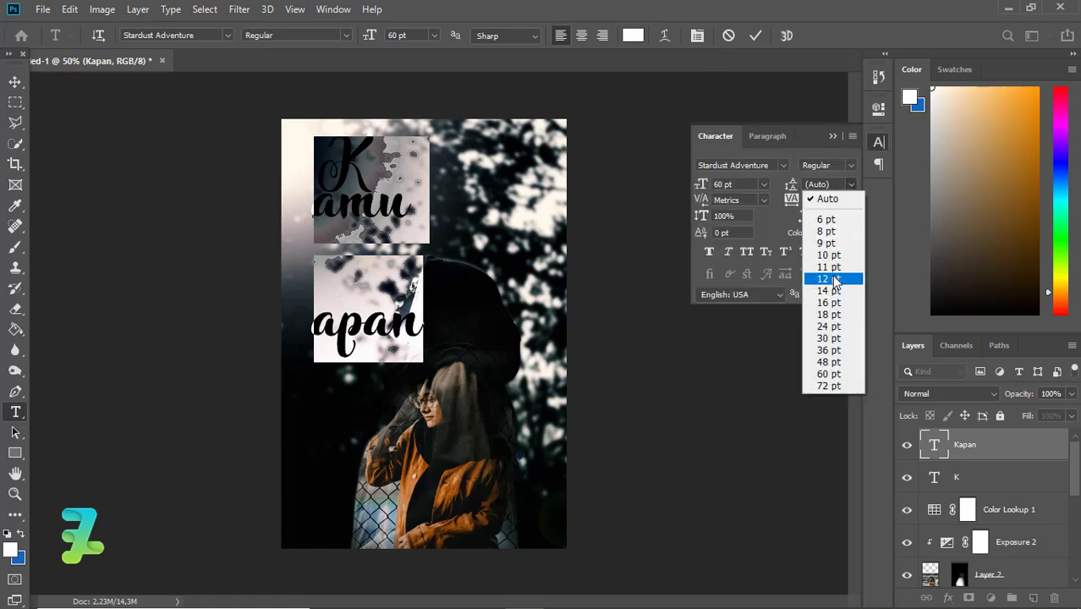
{"action": "left_click", "coordinate": [831, 377]}
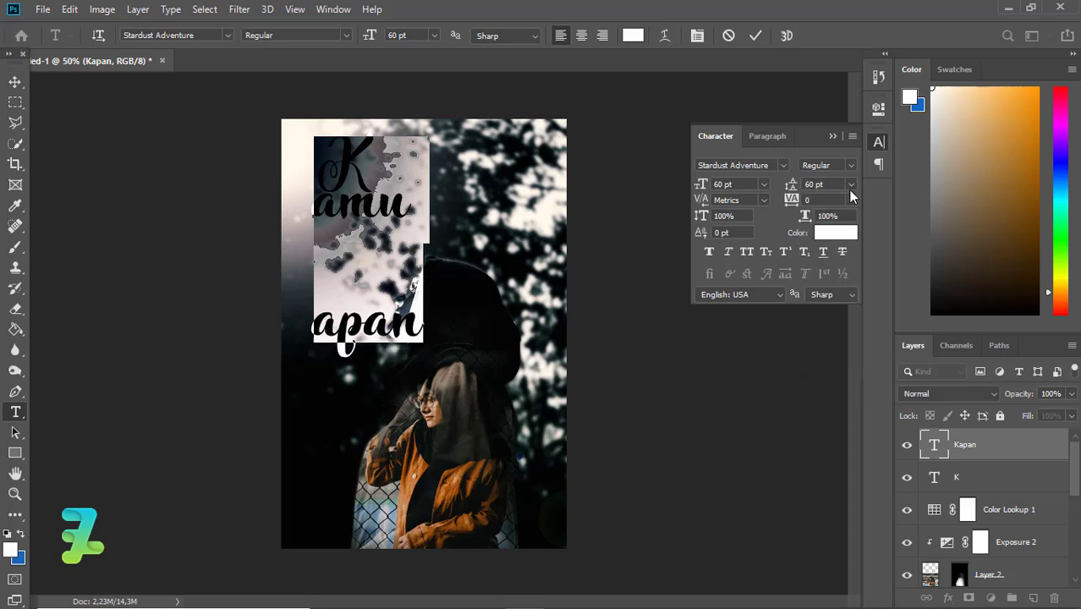
{"action": "left_click", "coordinate": [852, 184]}
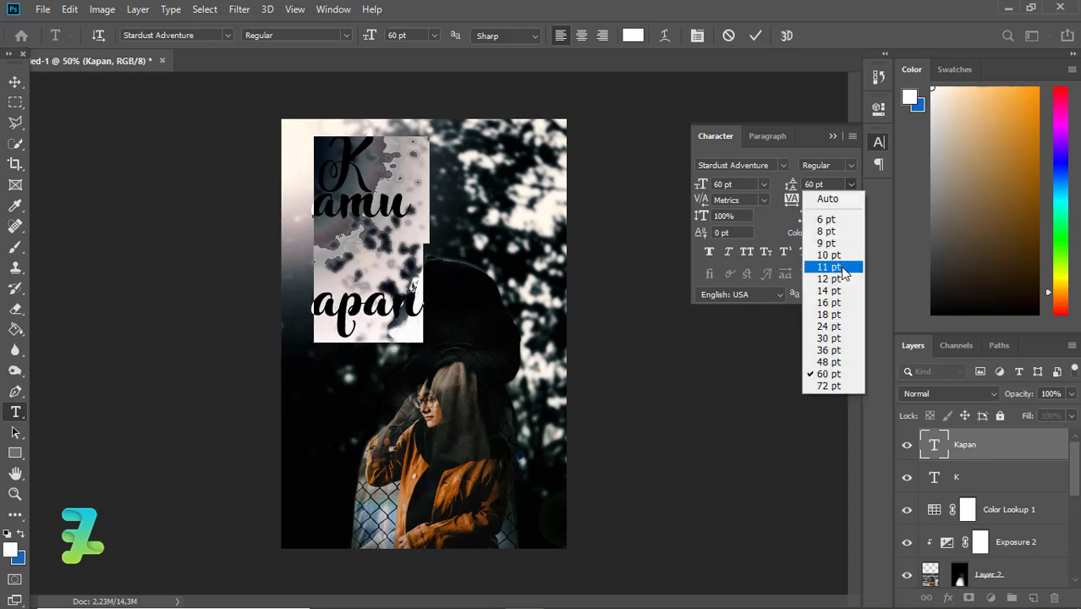
{"action": "left_click", "coordinate": [833, 328]}
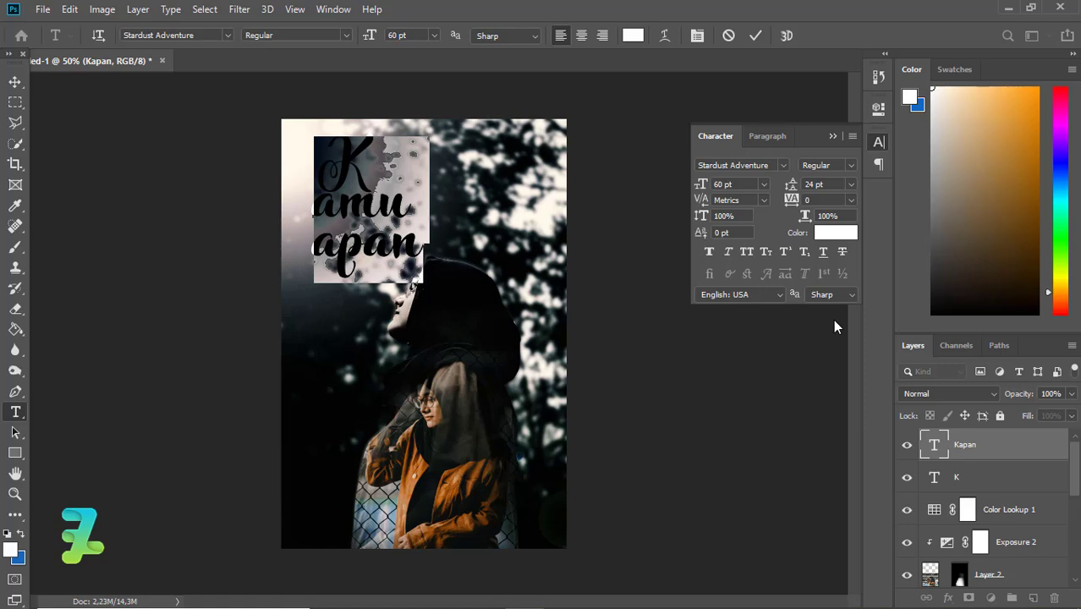
{"action": "left_click", "coordinate": [835, 136]}
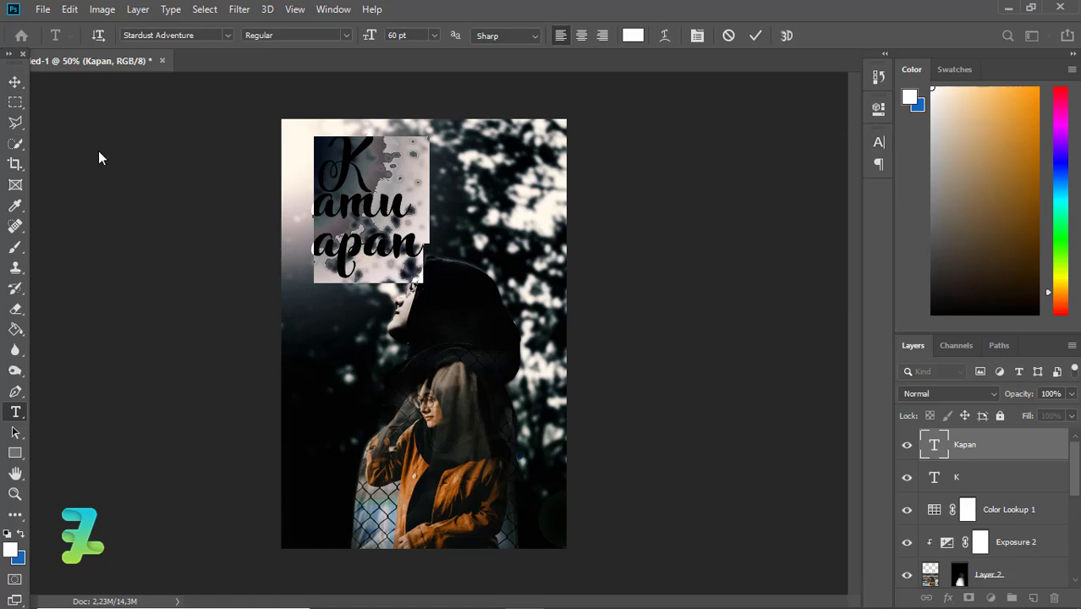
Move the two-line "amu apan" text up beside the right side of the letter "K".
{"action": "left_click", "coordinate": [15, 85]}
{"action": "left_click_drag", "start_coordinate": [365, 207], "coordinate": [437, 168]}
{"action": "left_click_drag", "start_coordinate": [424, 173], "coordinate": [420, 176]}
Enlarge the letter "K" to 72 pt and move it slightly down, close against the "amu apan" text.
{"action": "left_click", "coordinate": [952, 481]}
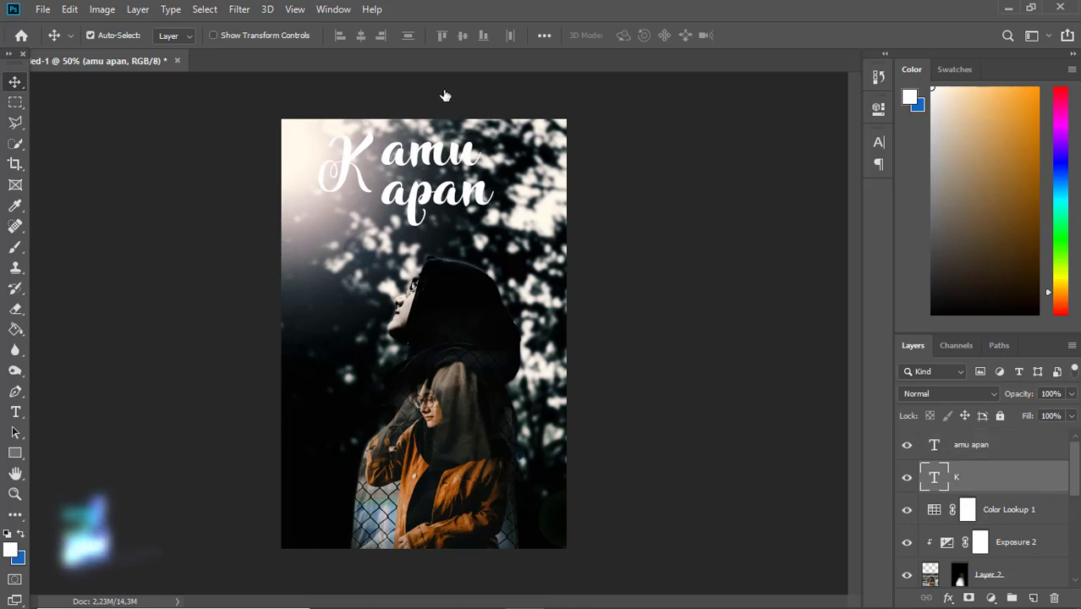
{"action": "key", "text": "t"}
{"action": "left_click", "coordinate": [434, 36]}
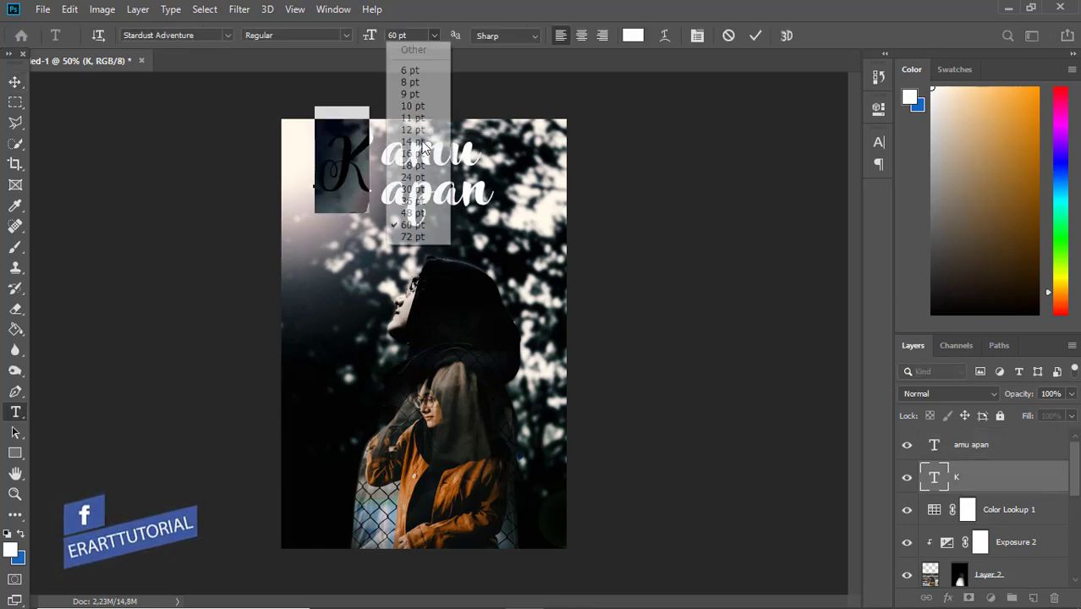
{"action": "left_click", "coordinate": [414, 236]}
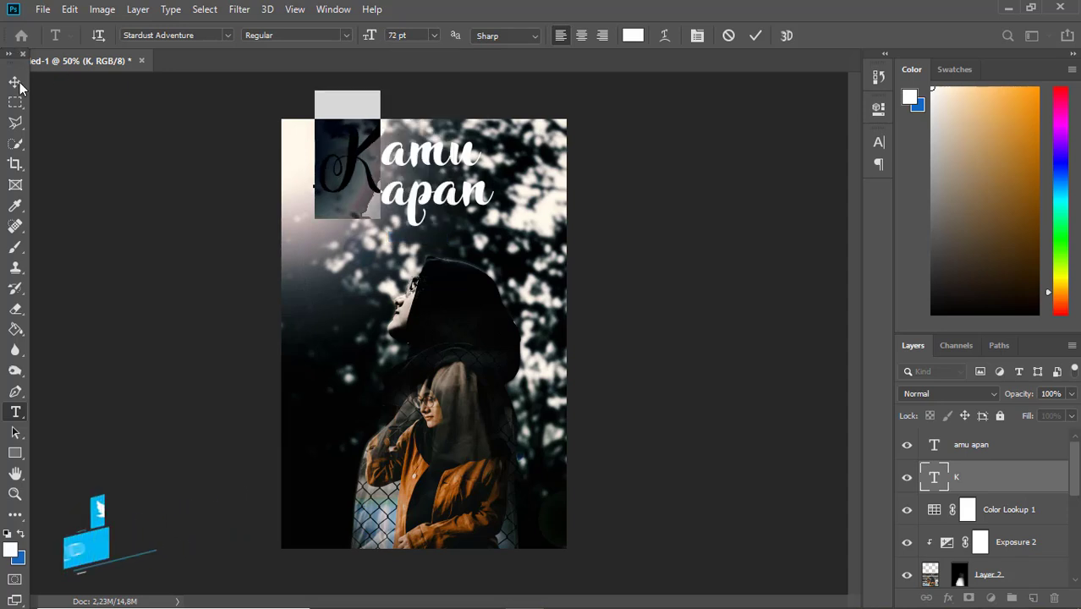
{"action": "left_click", "coordinate": [15, 81]}
{"action": "left_click_drag", "start_coordinate": [338, 161], "coordinate": [349, 176]}
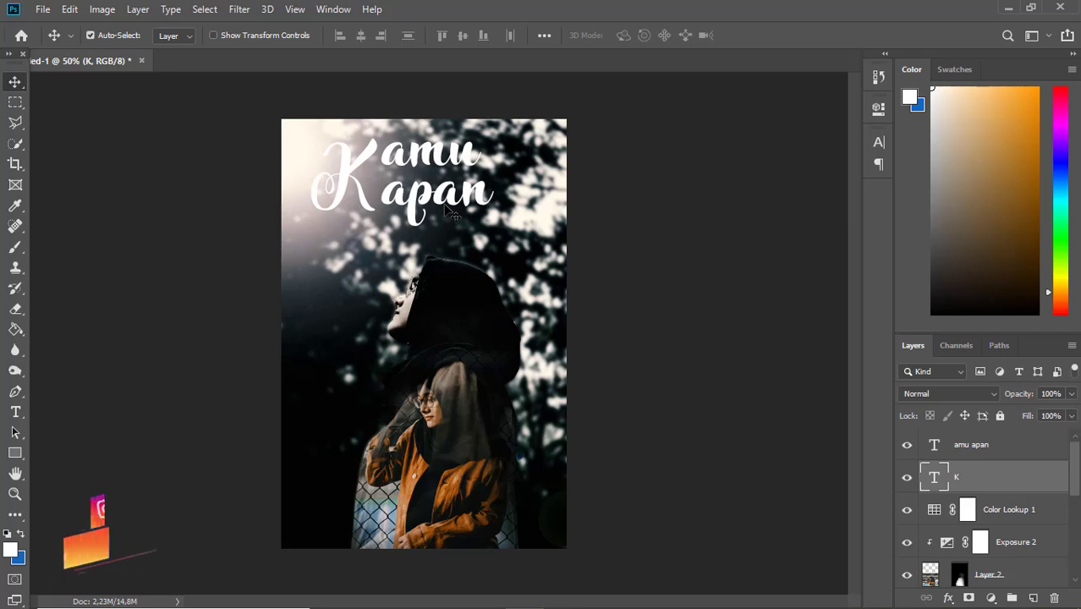
Add a new text layer reading "Nikahin" below the "Kamu Kapan" lettering.
{"action": "left_click", "coordinate": [16, 412]}
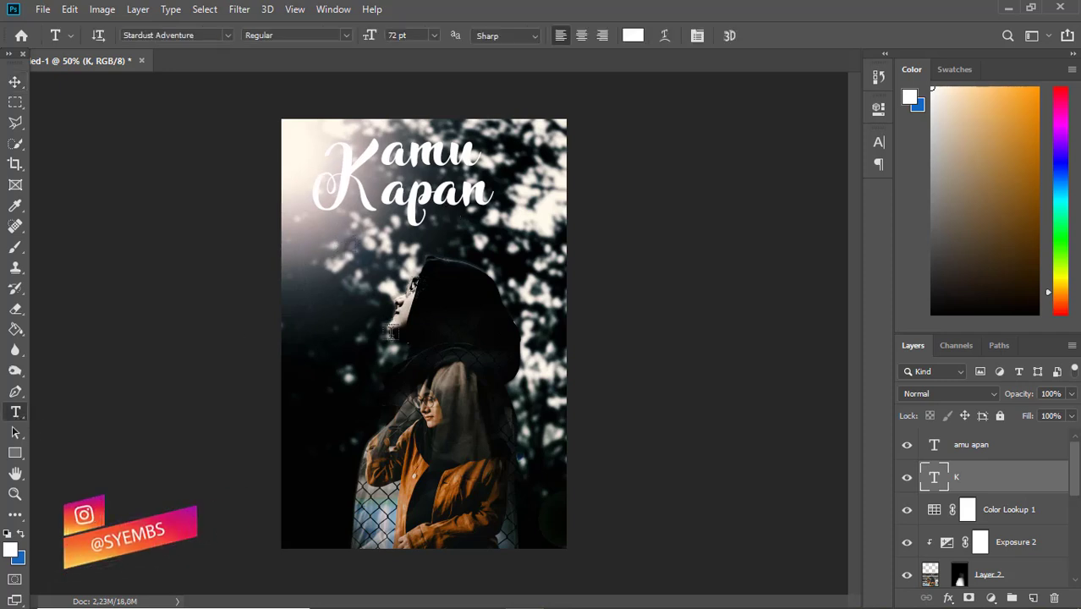
{"action": "left_click", "coordinate": [391, 331]}
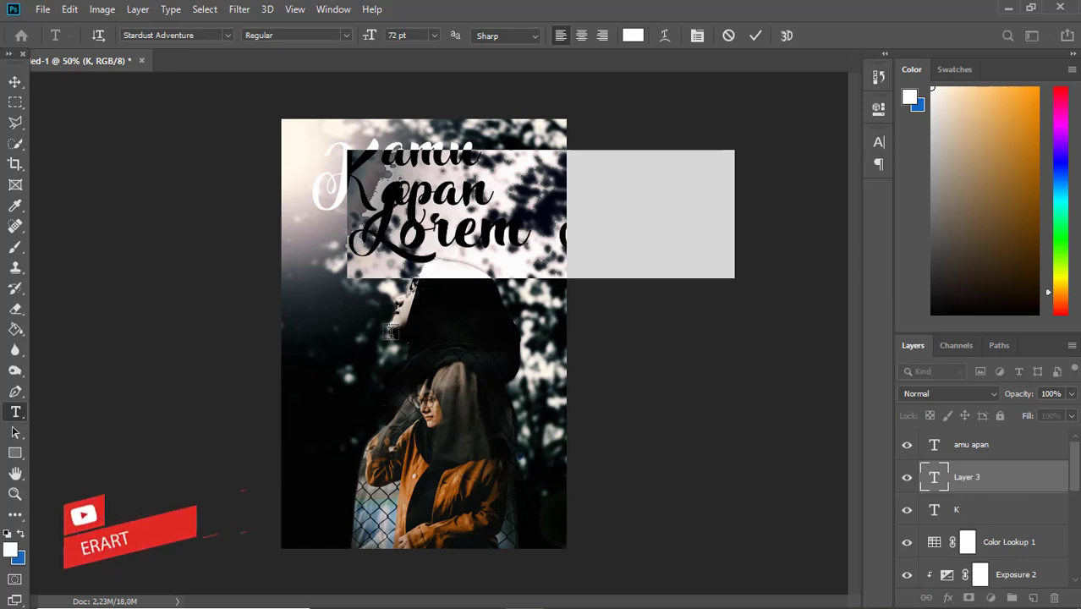
{"action": "type", "text": "nika"}
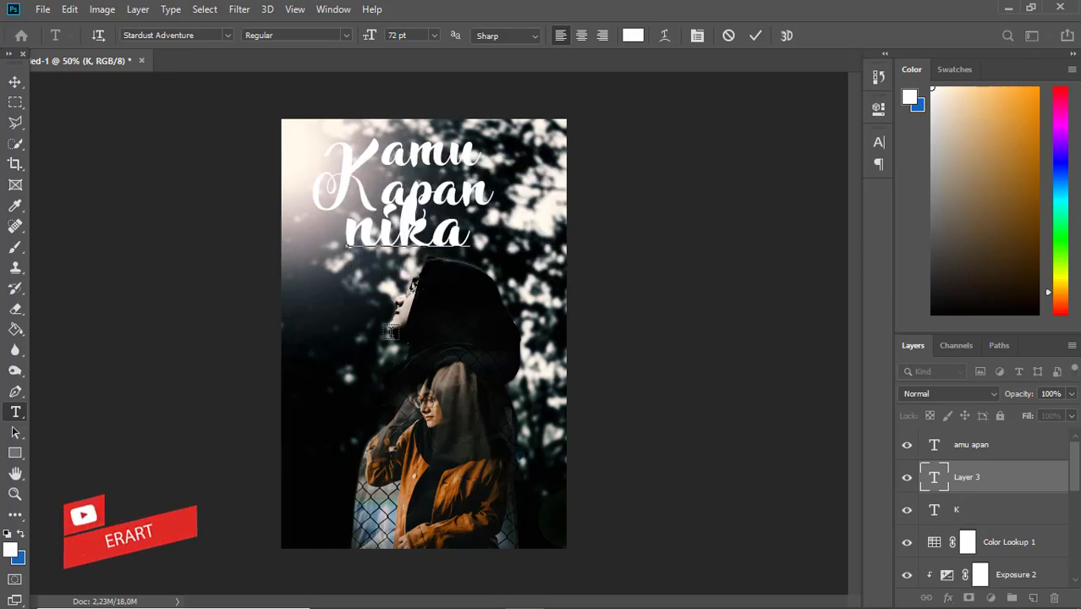
{"action": "key", "text": "ctrl+a"}
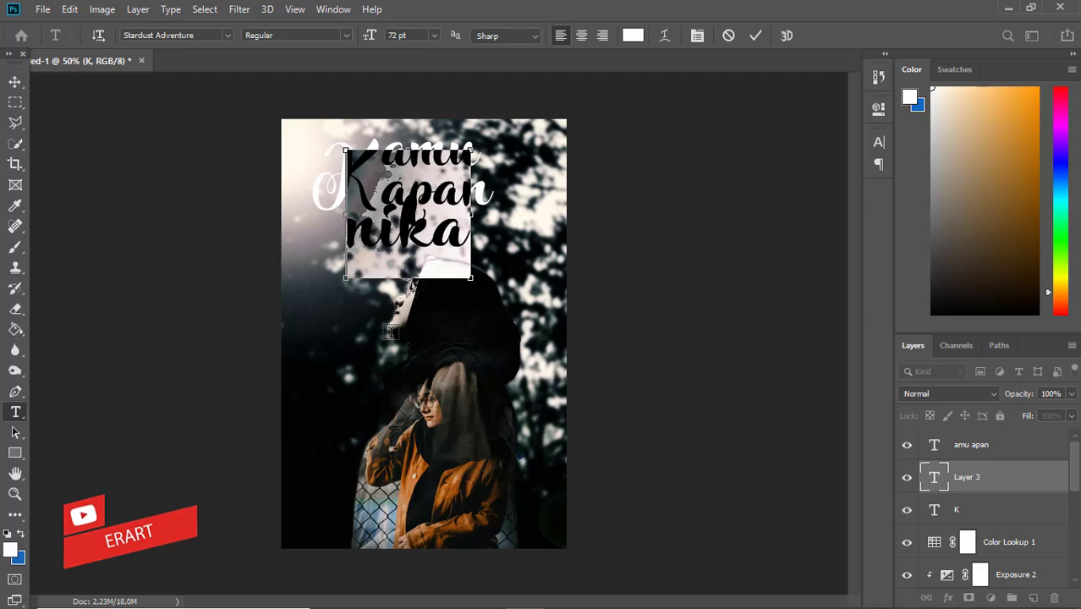
{"action": "type", "text": "Bi"}
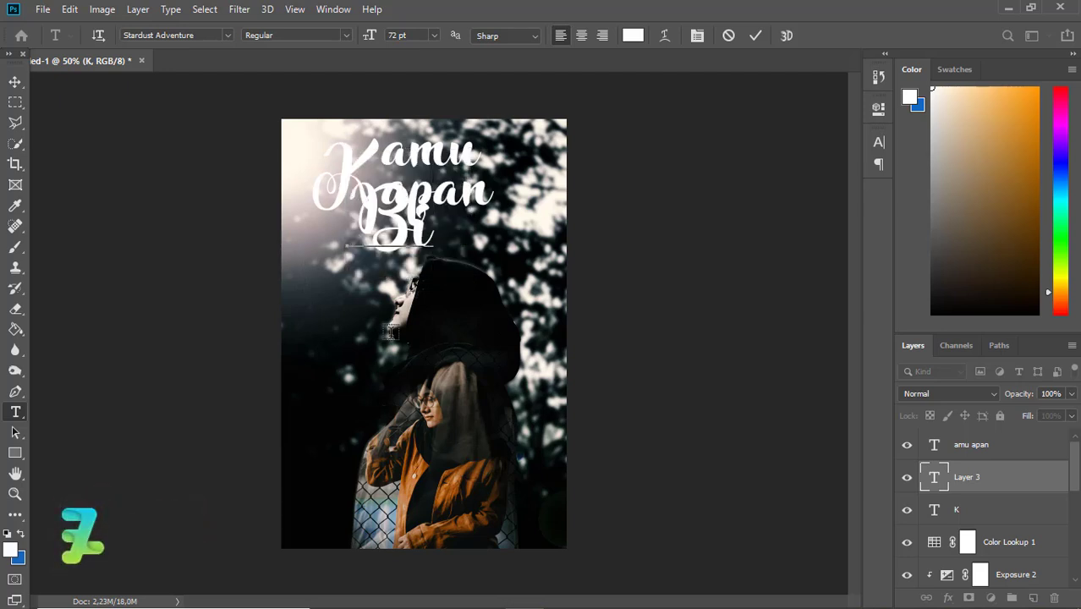
{"action": "key", "text": "Home"}
{"action": "type", "text": "N"}
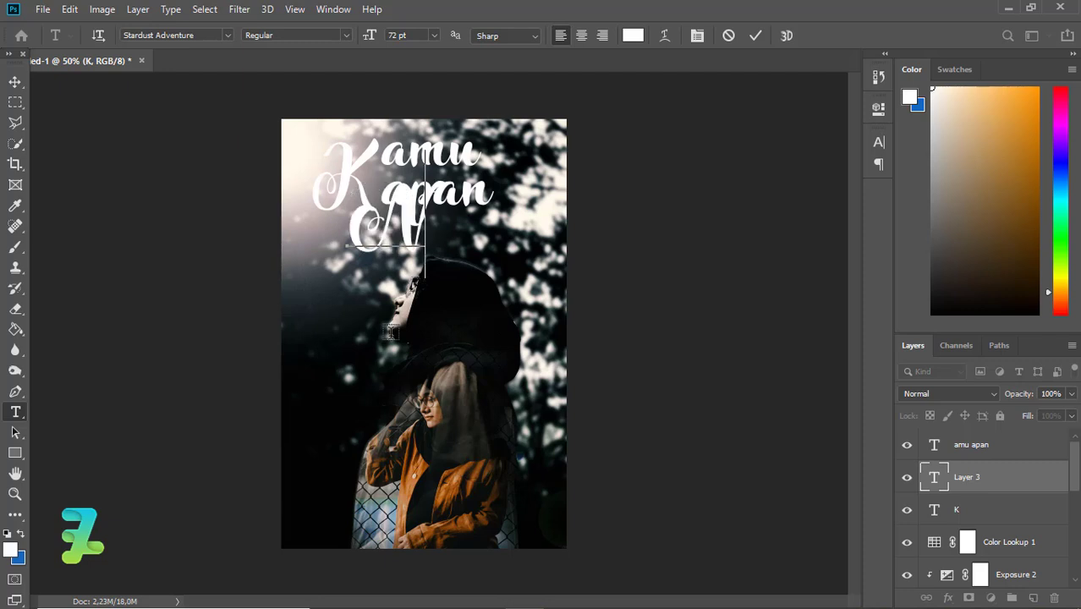
{"action": "type", "text": "ikah?"}
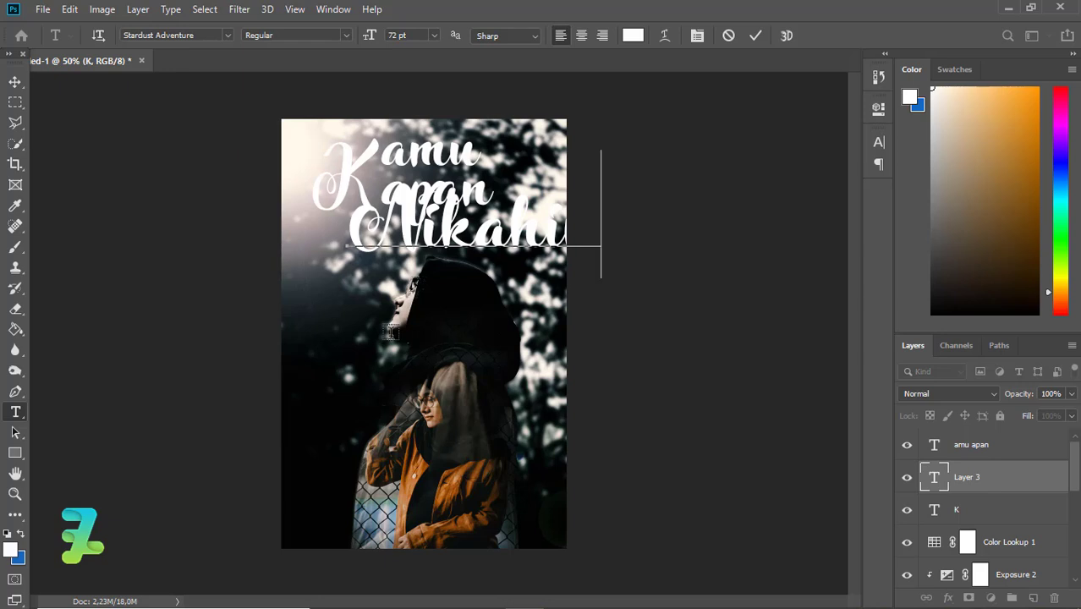
{"action": "type", "text": "n"}
Reduce the "Nikahin" text to 48 pt and move it left and slightly down beneath "Kapan".
{"action": "key", "text": "ctrl+a"}
{"action": "left_click", "coordinate": [435, 35]}
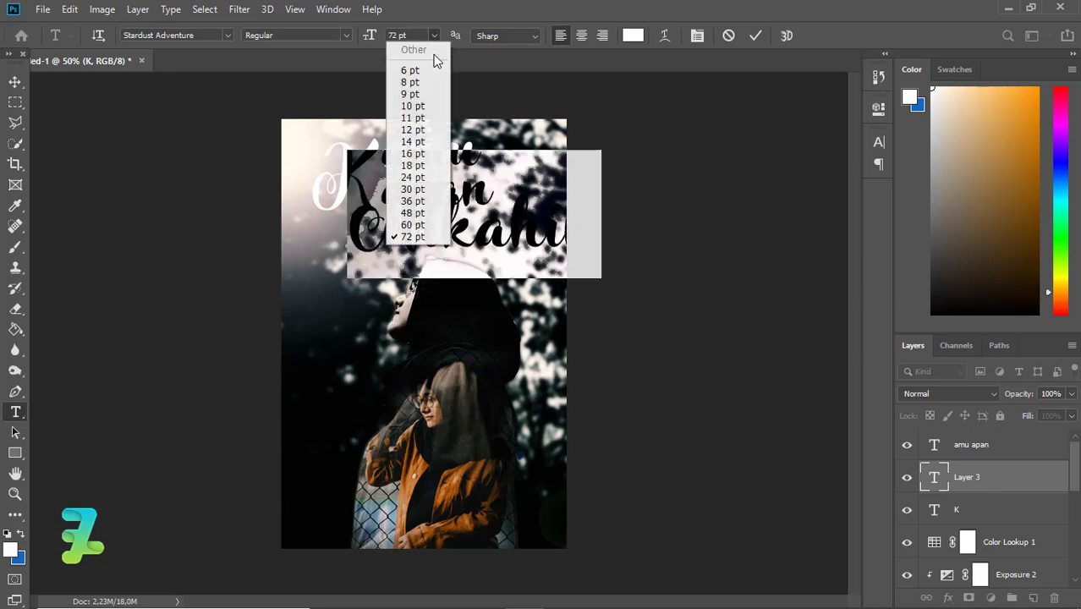
{"action": "left_click", "coordinate": [410, 224]}
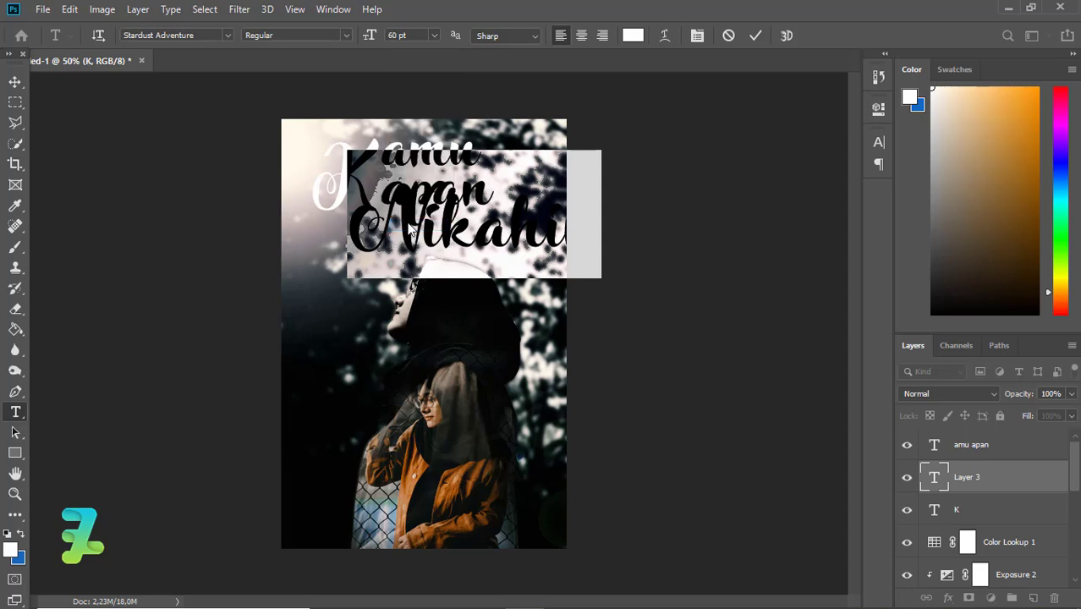
{"action": "left_click", "coordinate": [434, 36]}
{"action": "left_click", "coordinate": [423, 214]}
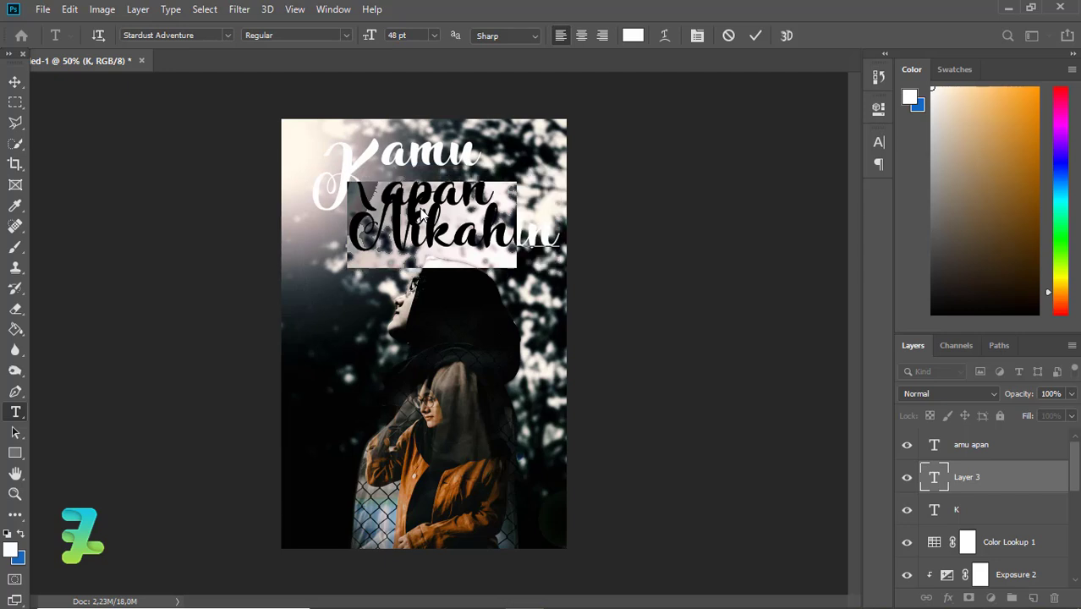
{"action": "left_click", "coordinate": [15, 81]}
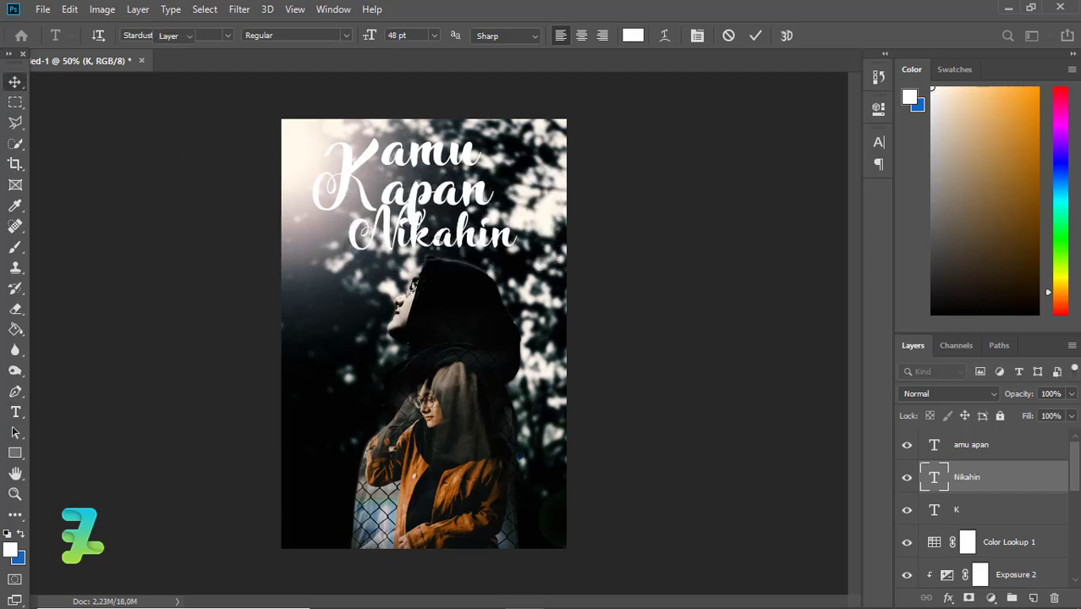
{"action": "left_click_drag", "start_coordinate": [419, 261], "coordinate": [396, 247]}
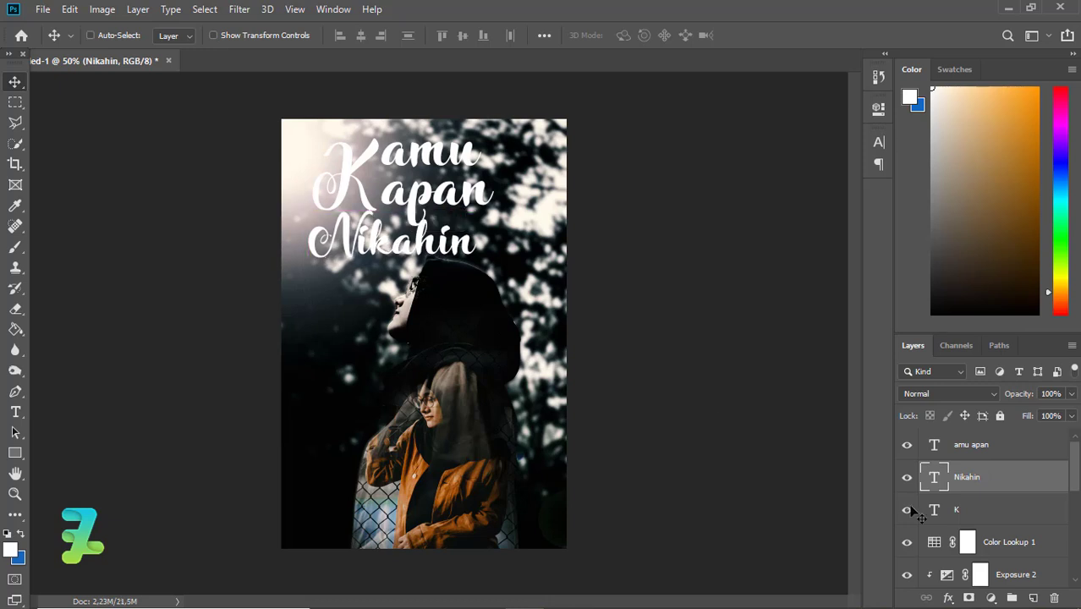
Duplicate the "Nikahin" text layer and move the copy below and to the right of the original.
{"action": "key", "text": "ctrl+j"}
{"action": "key", "text": "ctrl+comma"}
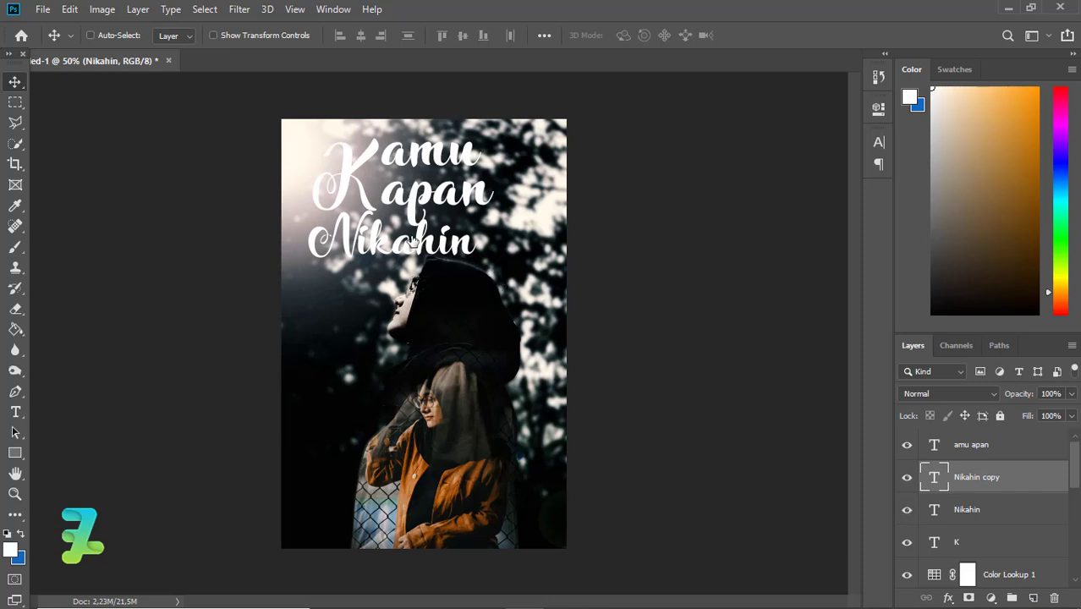
{"action": "key", "text": "ctrl+comma"}
{"action": "key", "text": "ctrl"}
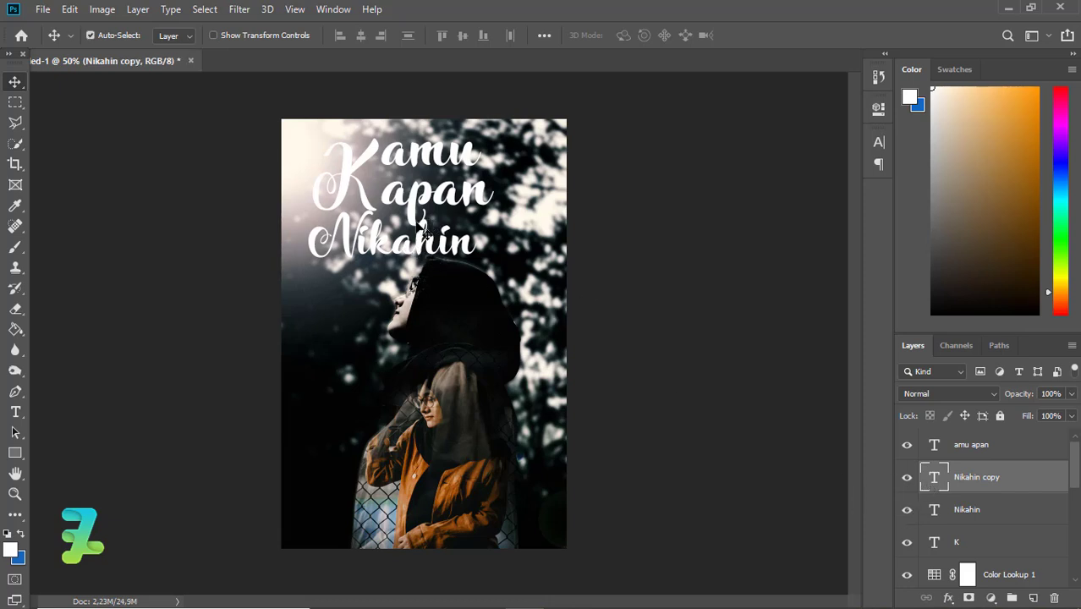
{"action": "left_click_drag", "start_coordinate": [425, 222], "coordinate": [511, 264]}
Replace the copied text with "Aku" and move it further right below the end of "Nikahin".
{"action": "double_click", "coordinate": [937, 479]}
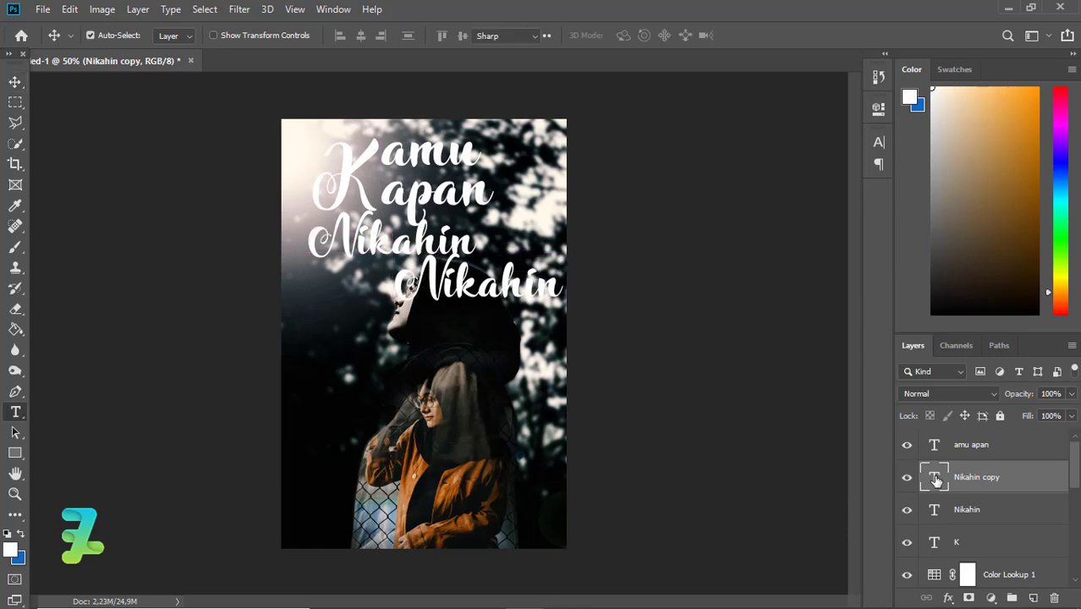
{"action": "key", "text": "BackSpace"}
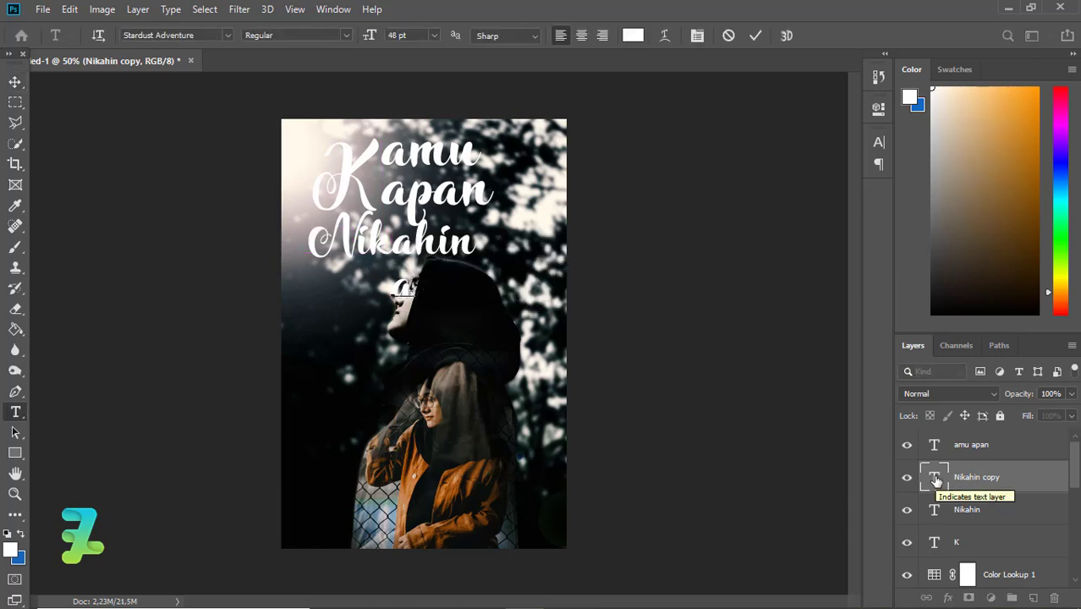
{"action": "type", "text": "Aku"}
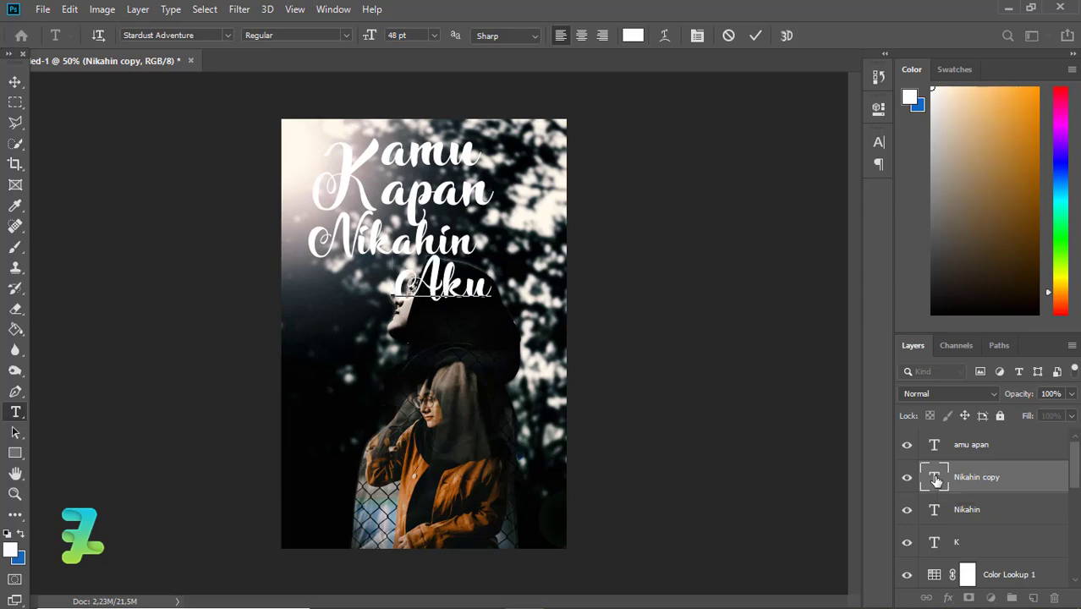
{"action": "left_click", "coordinate": [15, 81]}
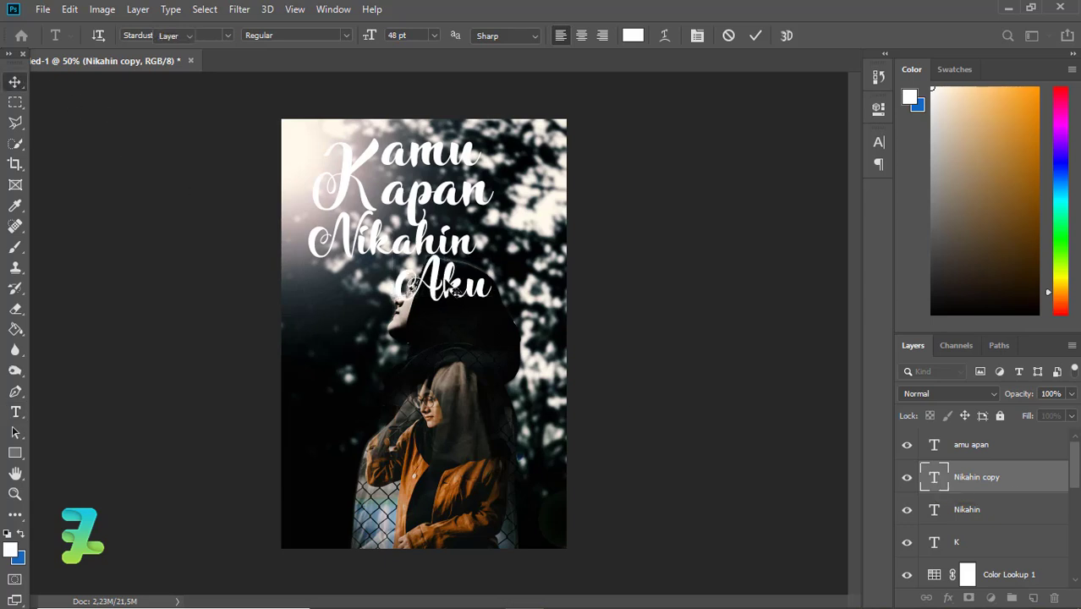
{"action": "left_click_drag", "start_coordinate": [448, 241], "coordinate": [485, 245]}
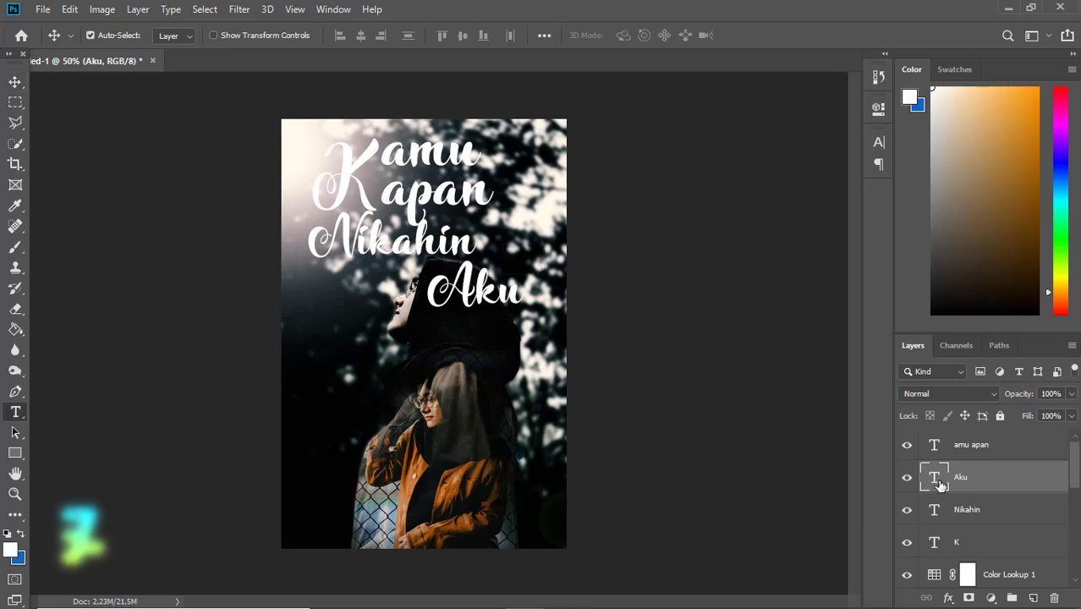
Add a question mark after "Aku" and shift the "Nikahin" text slightly to the right.
{"action": "double_click", "coordinate": [939, 484]}
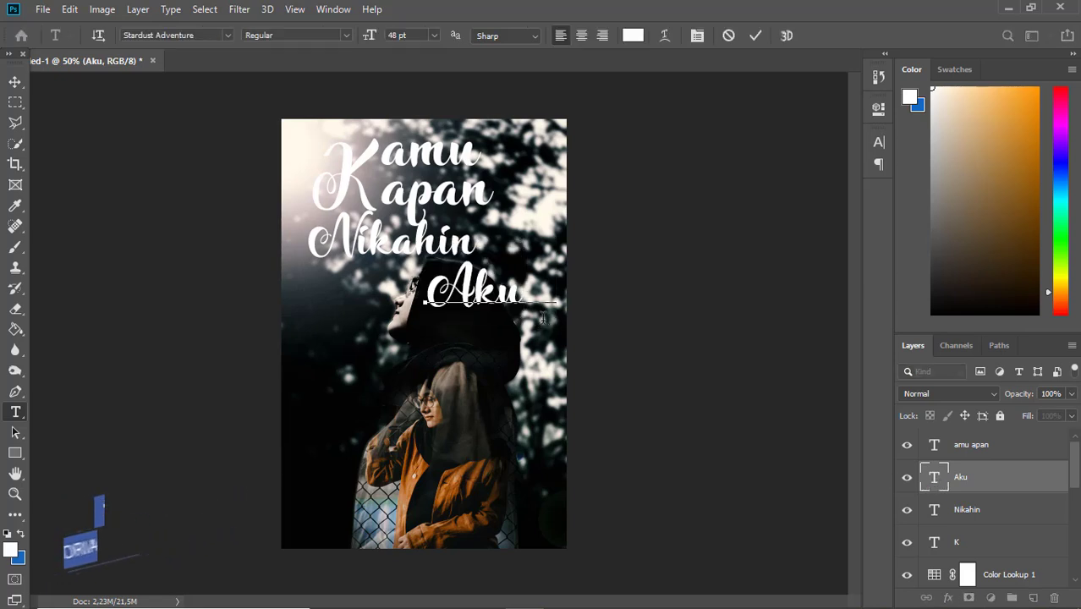
{"action": "type", "text": "?"}
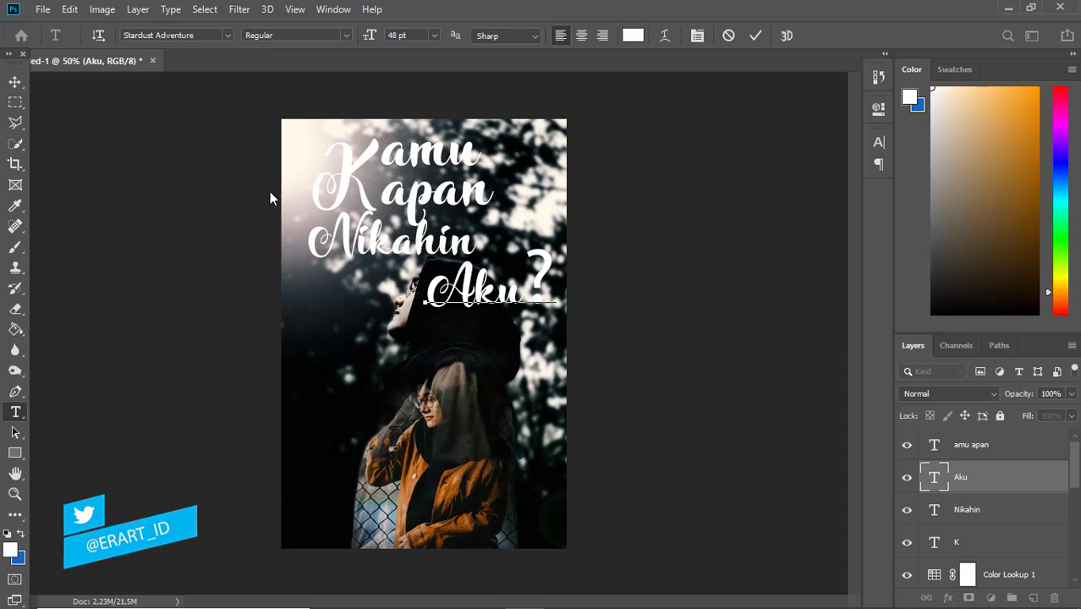
{"action": "left_click", "coordinate": [16, 84]}
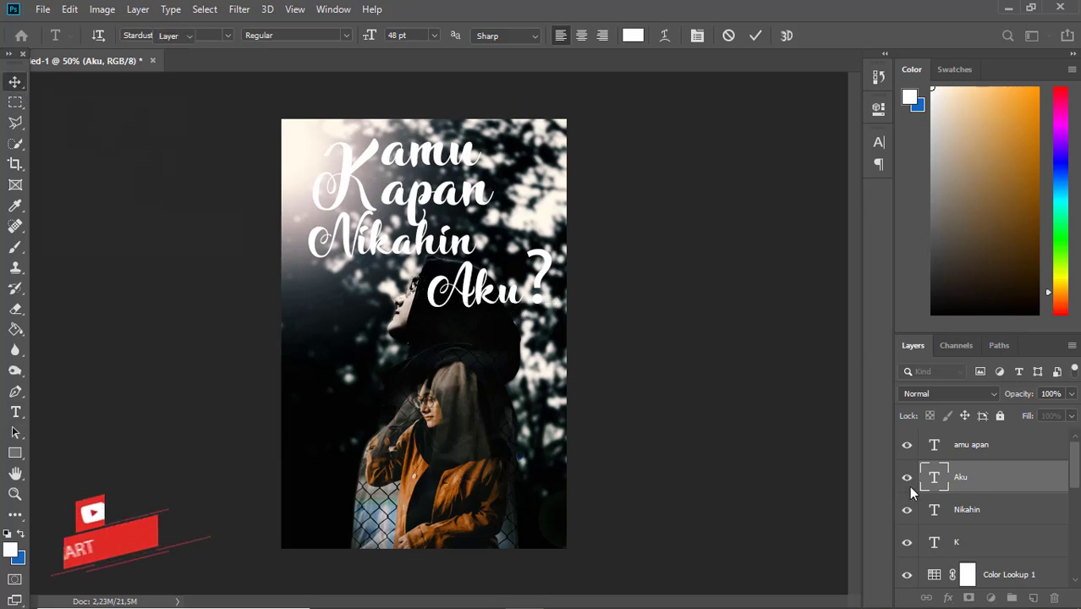
{"action": "left_click", "coordinate": [429, 260]}
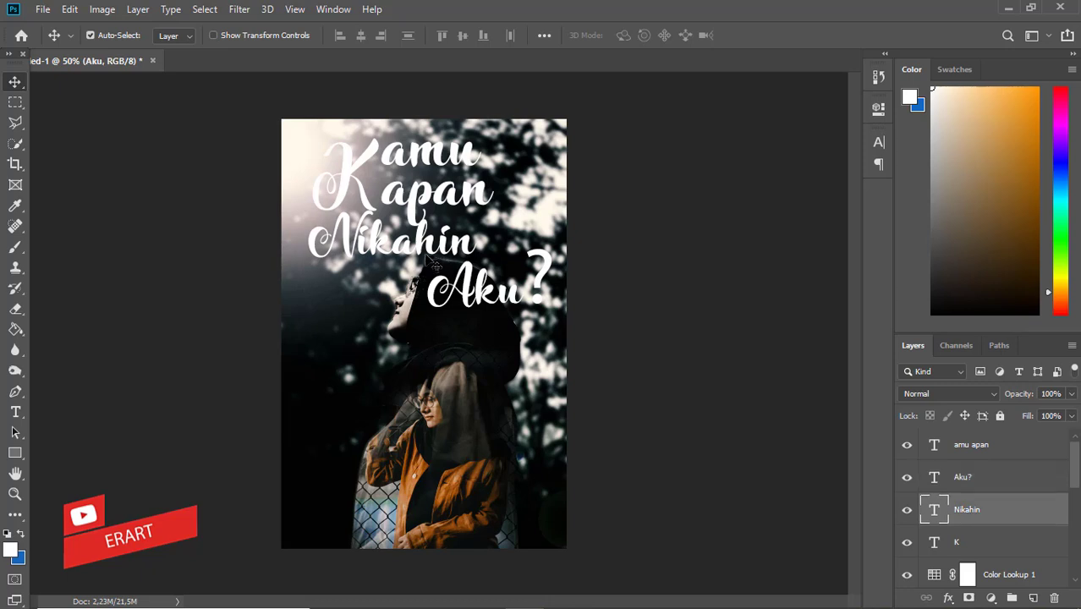
{"action": "mouse_move", "coordinate": [419, 256]}
{"action": "left_mouse_down"}
{"action": "mouse_move", "coordinate": [410, 264]}
{"action": "mouse_move", "coordinate": [432, 258]}
{"action": "left_mouse_up"}
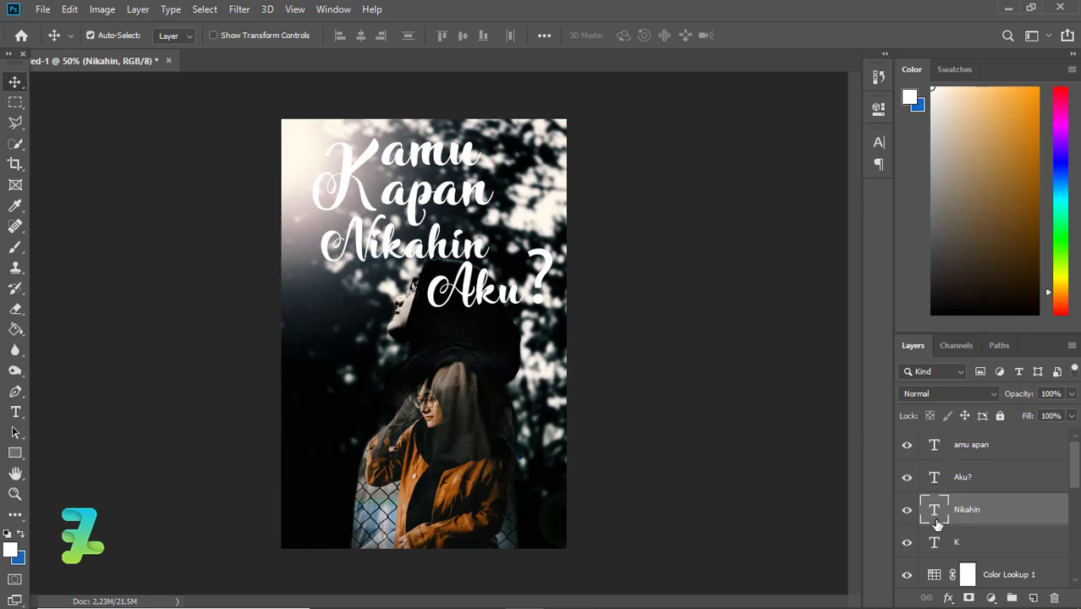
Place the "K" layer directly below the "amu apan" layer and group the two layers.
{"action": "left_click_drag", "start_coordinate": [937, 533], "coordinate": [934, 447]}
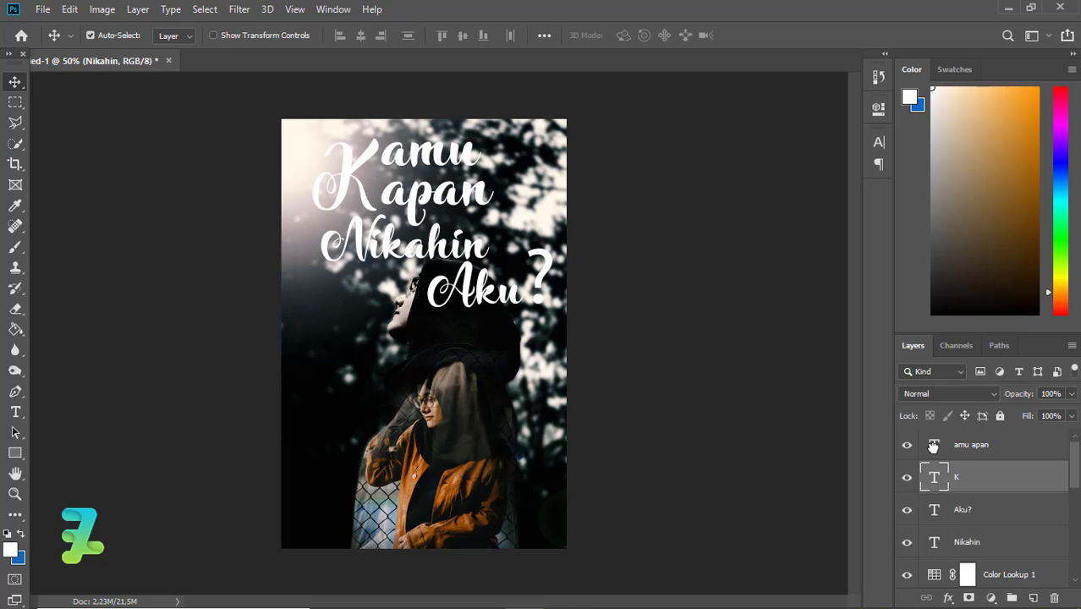
{"action": "left_click", "coordinate": [934, 447]}
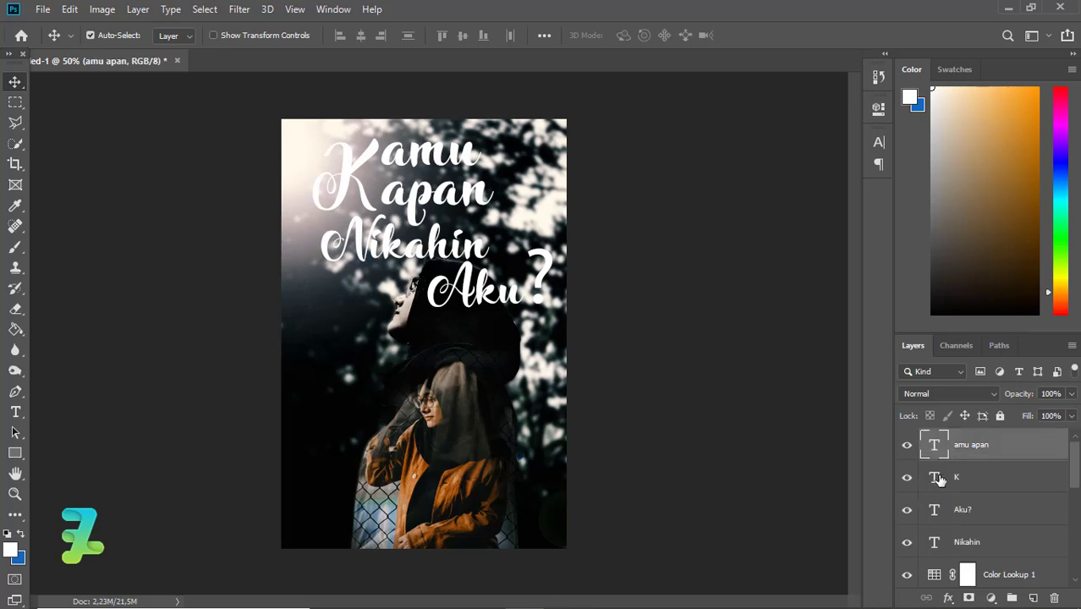
{"action": "left_click", "coordinate": [939, 479], "text": "shift"}
{"action": "key", "text": "ctrl+g"}
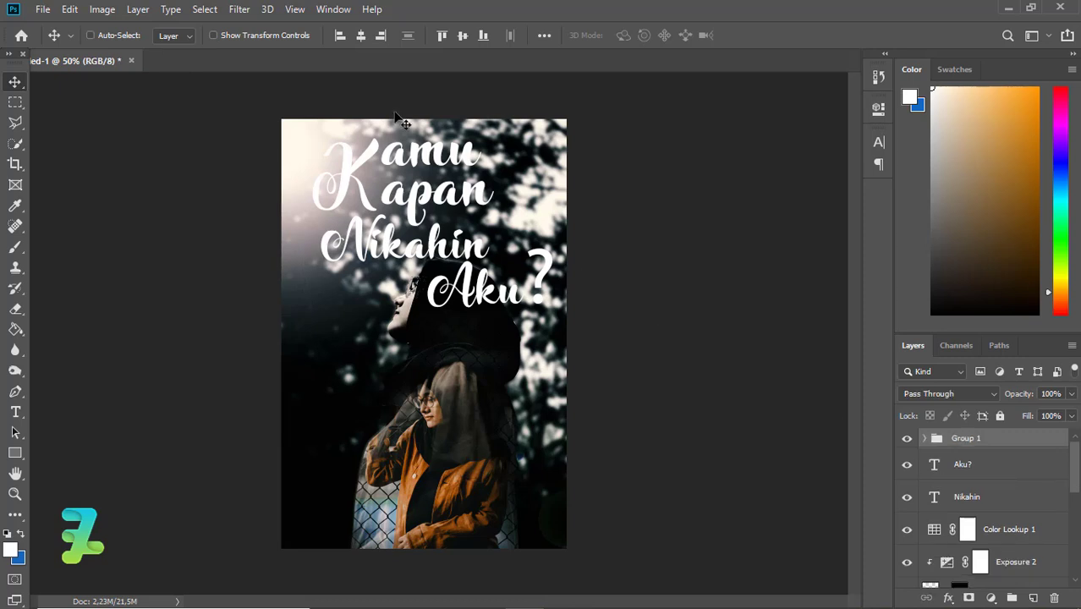
Centre the group holding "K" and "amu apan" horizontally on the canvas and clear the selection.
{"action": "key", "text": "ctrl+a"}
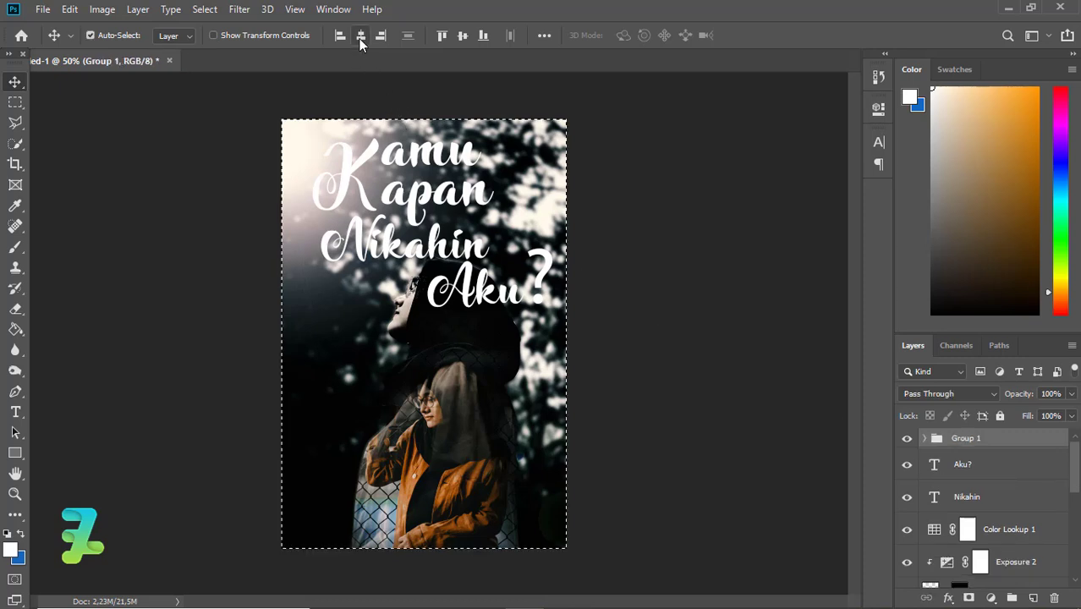
{"action": "left_click", "coordinate": [361, 36]}
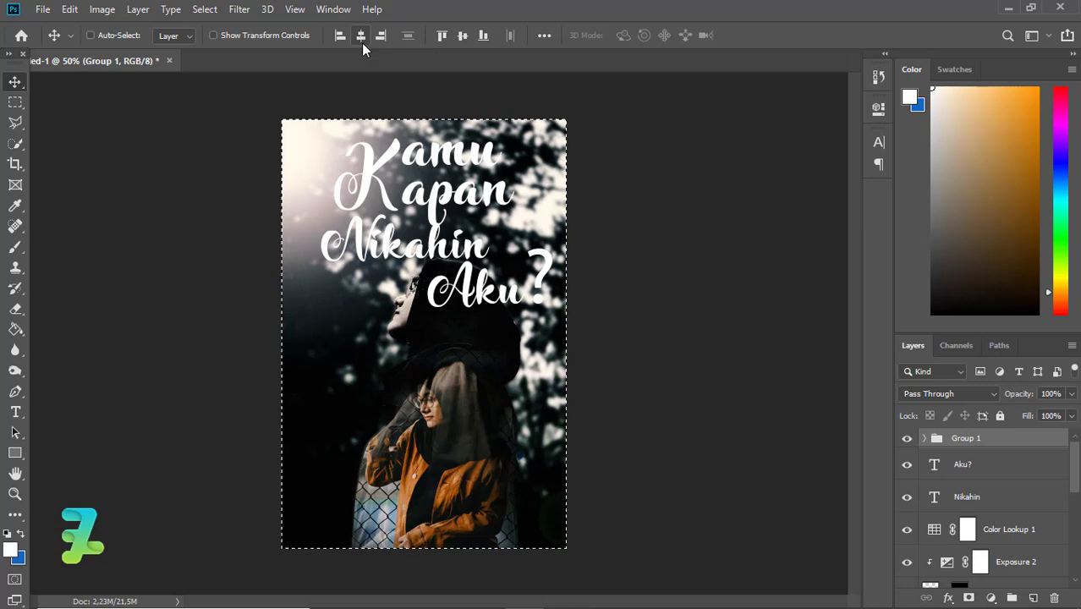
{"action": "key", "text": "ctrl+d"}
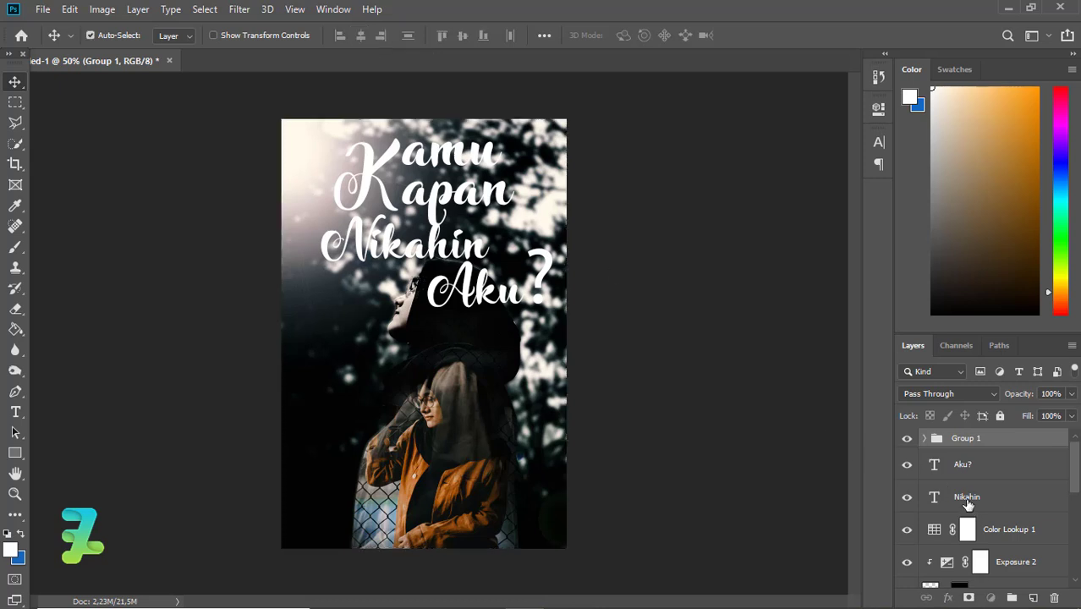
Combine the "K"/"amu apan" group with the "Aku?" and "Nikahin" text layers into one group.
{"action": "left_click", "coordinate": [968, 501], "text": "shift"}
{"action": "key", "text": "ctrl+g"}
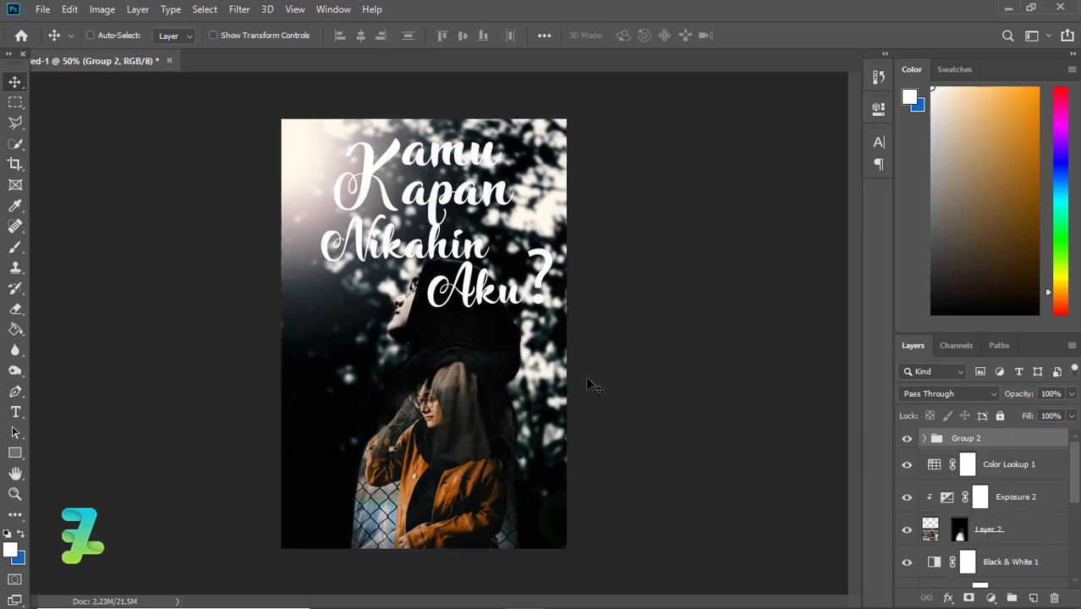
Scale the whole title group down proportionally and reposition it above the hooded head, within the upper part of the canvas.
{"action": "left_click", "coordinate": [924, 438]}
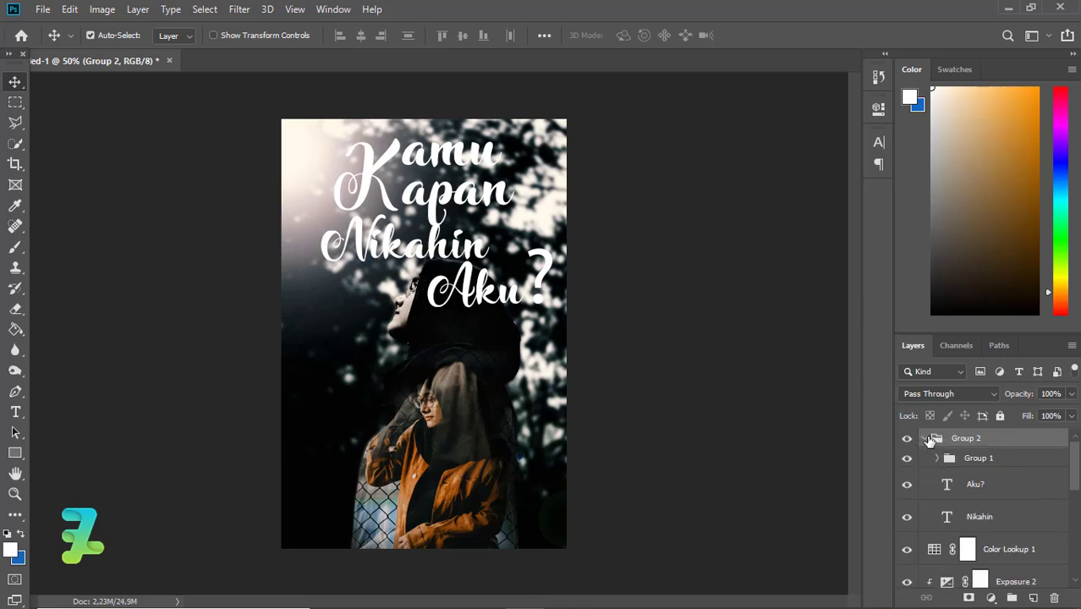
{"action": "left_click", "coordinate": [928, 439]}
{"action": "key", "text": "ctrl+t"}
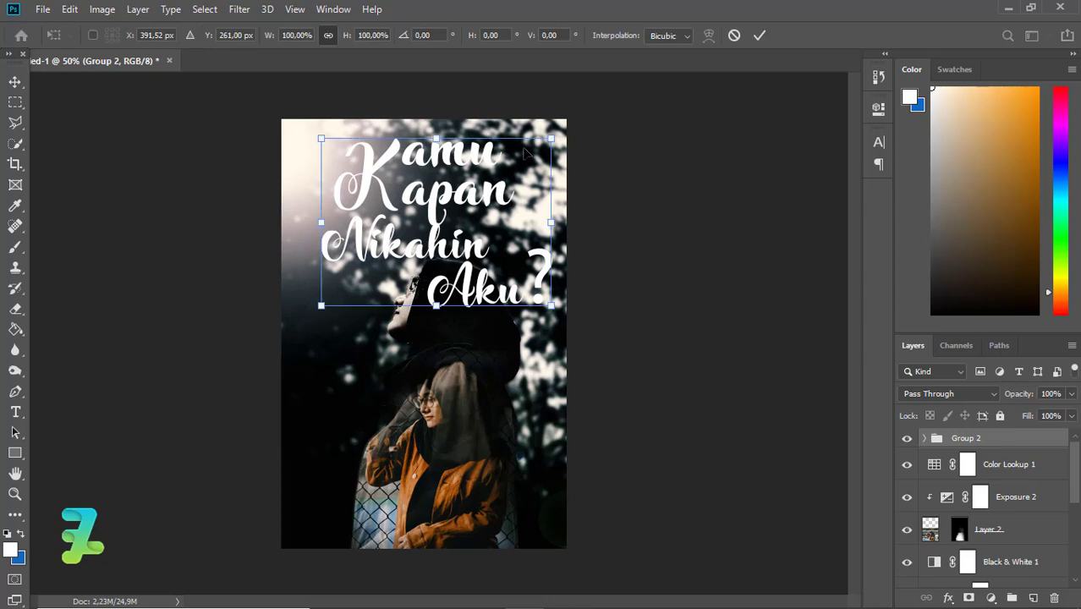
{"action": "left_click_drag", "start_coordinate": [551, 137], "coordinate": [517, 163]}
{"action": "left_click_drag", "start_coordinate": [440, 184], "coordinate": [430, 170]}
{"action": "key", "text": "Return"}
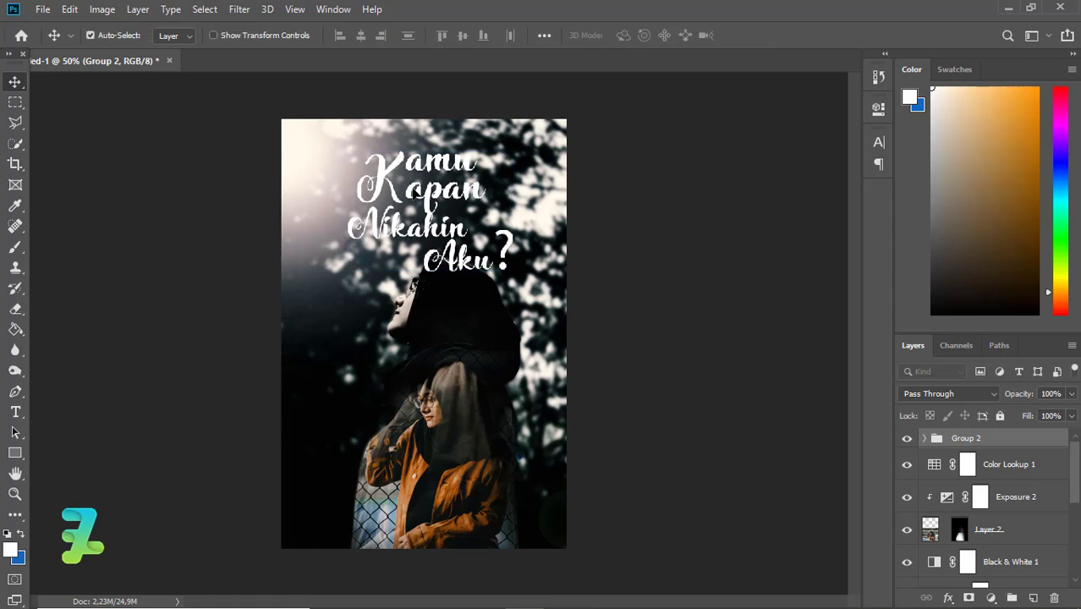
Centre the scaled title group horizontally on the canvas and clear the selection.
{"action": "key", "text": "ctrl+a"}
{"action": "left_click", "coordinate": [360, 35]}
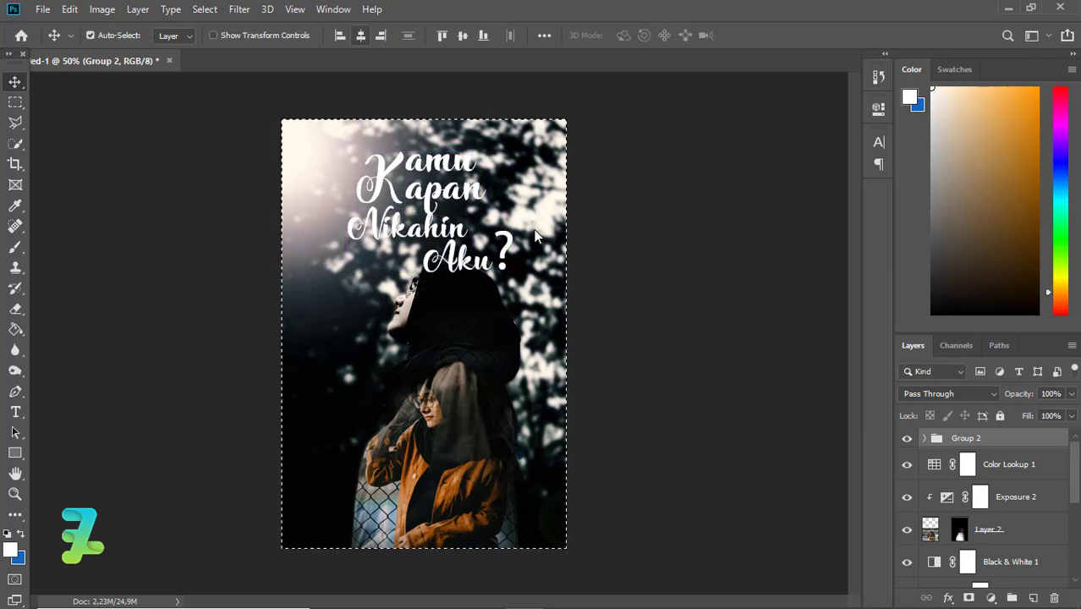
{"action": "key", "text": "ctrl+d"}
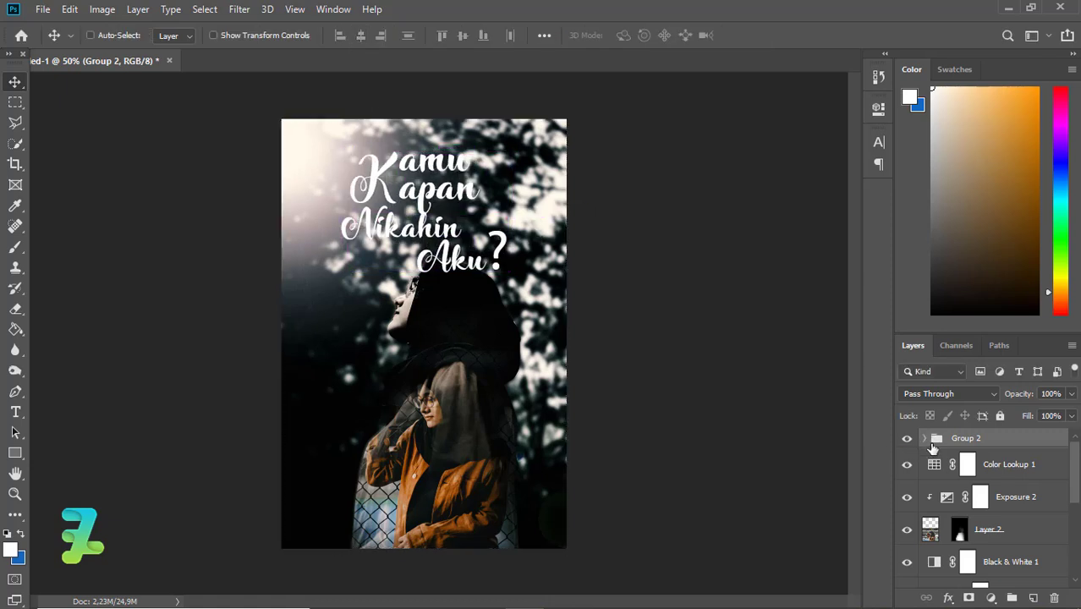
Shift the nested "Kamu Kapan" group to the right relative to "Nikahin" and "Aku?".
{"action": "left_click", "coordinate": [928, 440]}
{"action": "left_click", "coordinate": [978, 458]}
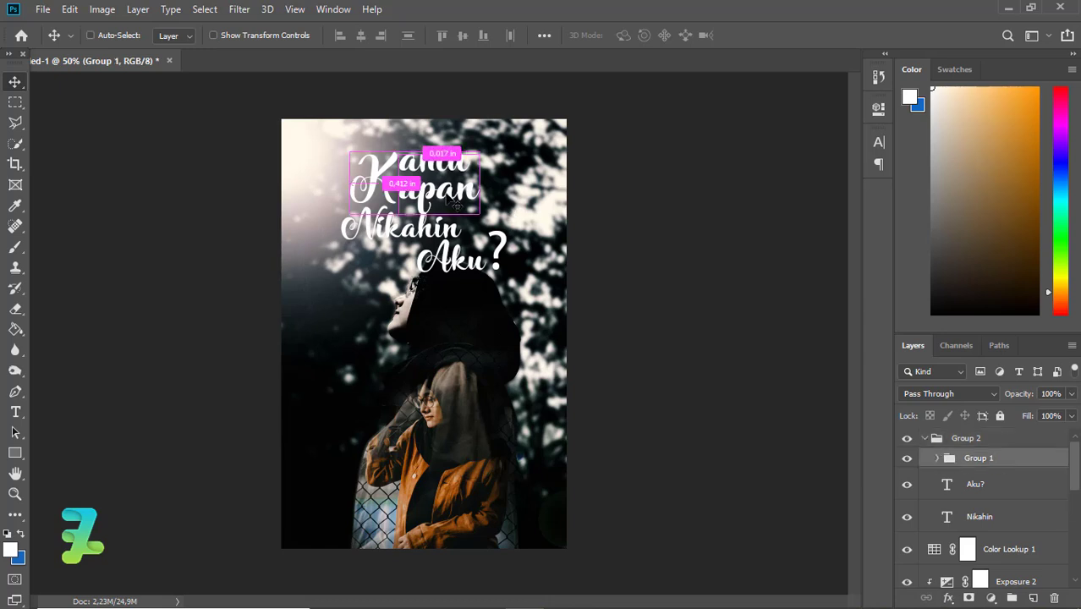
{"action": "left_click_drag", "start_coordinate": [457, 154], "coordinate": [484, 154]}
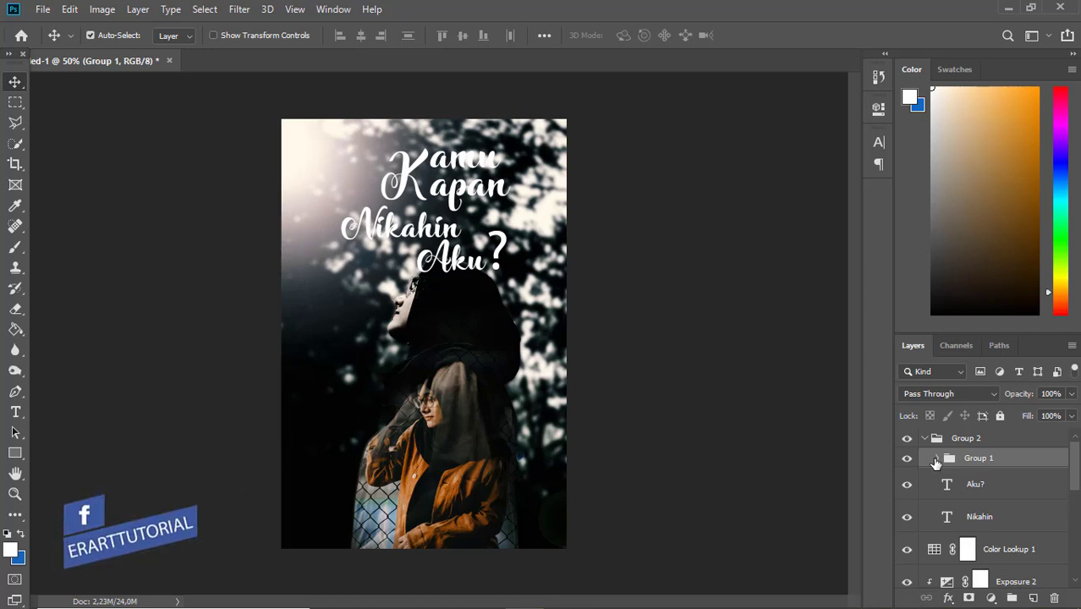
Realign the complete title group to the canvas's horizontal centre after the "Kamu Kapan" shift, and deselect.
{"action": "left_click", "coordinate": [925, 439]}
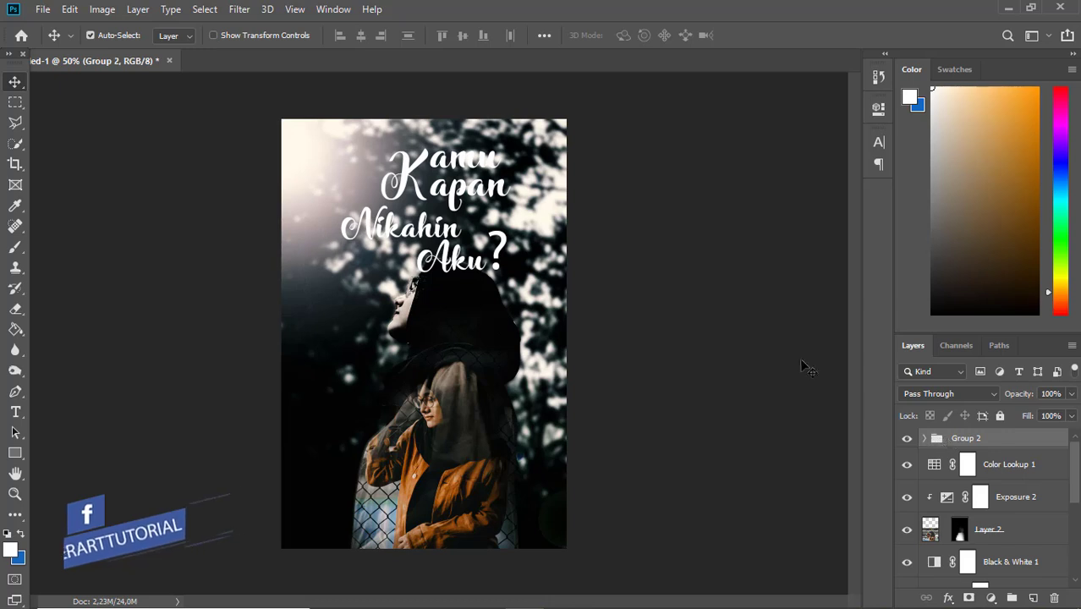
{"action": "key", "text": "ctrl+a"}
{"action": "left_click", "coordinate": [361, 36]}
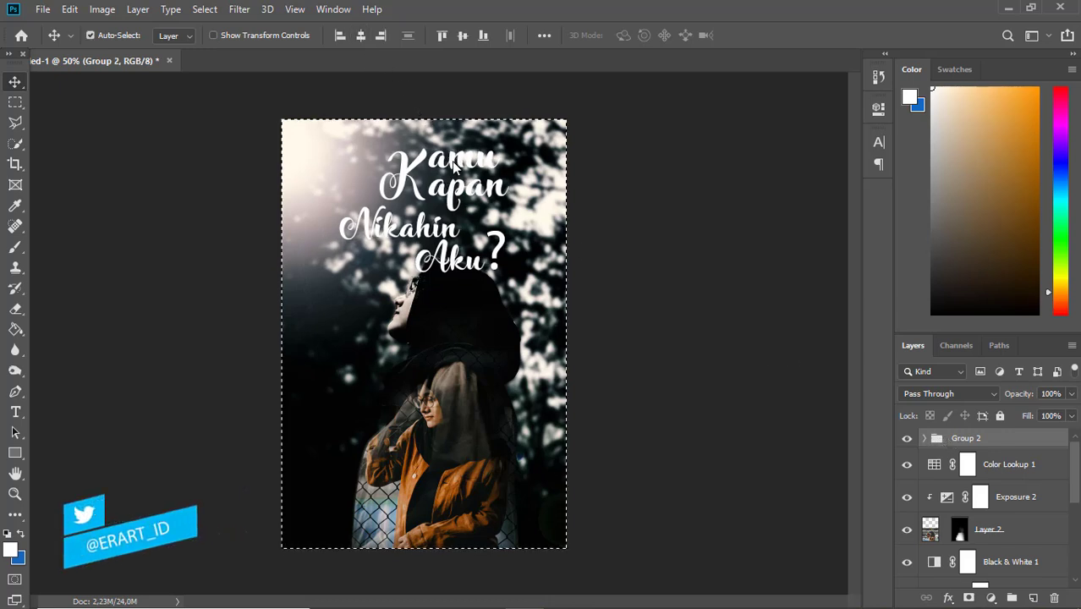
{"action": "key", "text": "ctrl"}
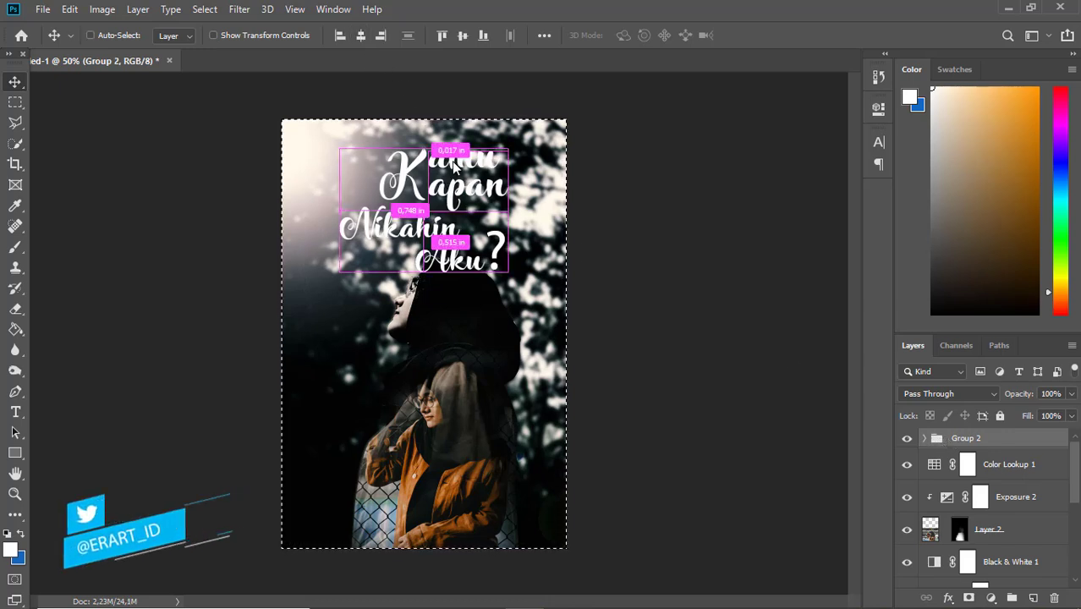
{"action": "key", "text": "ctrl+d"}
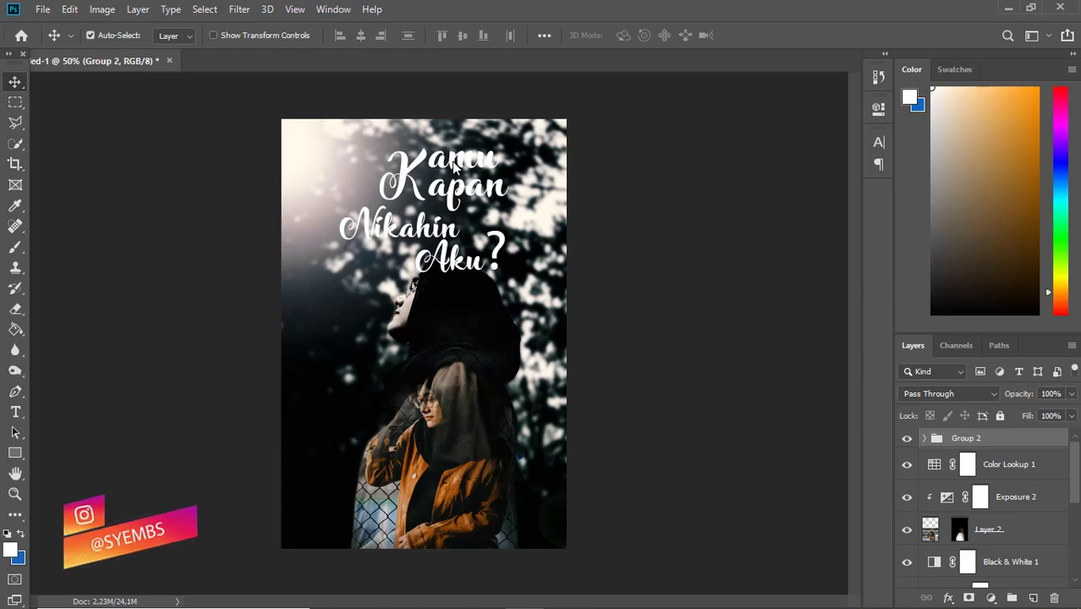
Add a Levels adjustment above the Color Lookup 1 layer with the midtone input at 1,32 and the white input at 247.
{"action": "left_click", "coordinate": [934, 466]}
{"action": "left_click", "coordinate": [990, 598]}
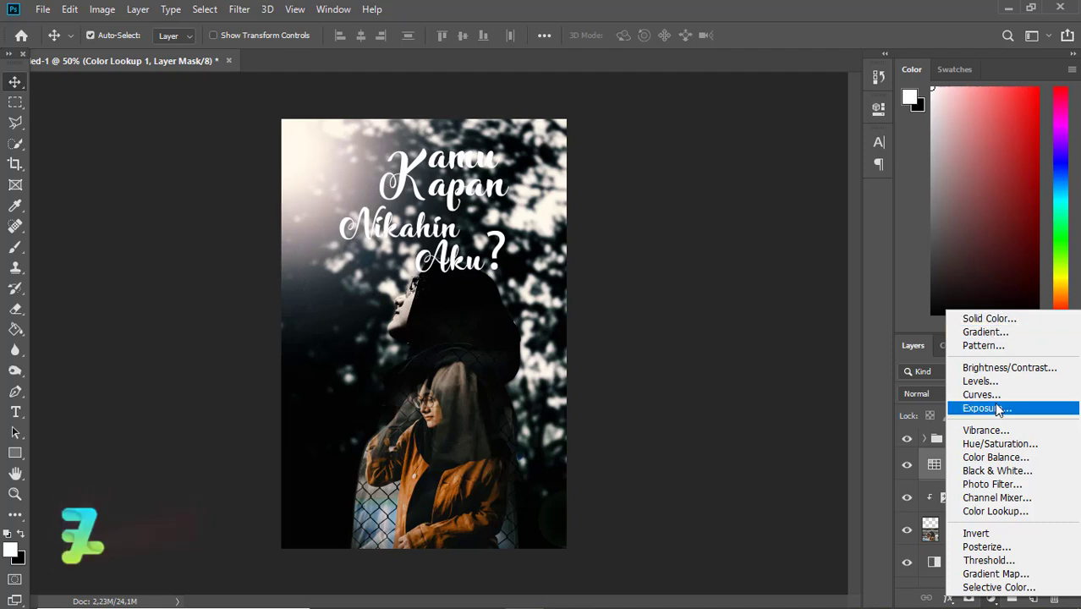
{"action": "key", "text": "Escape"}
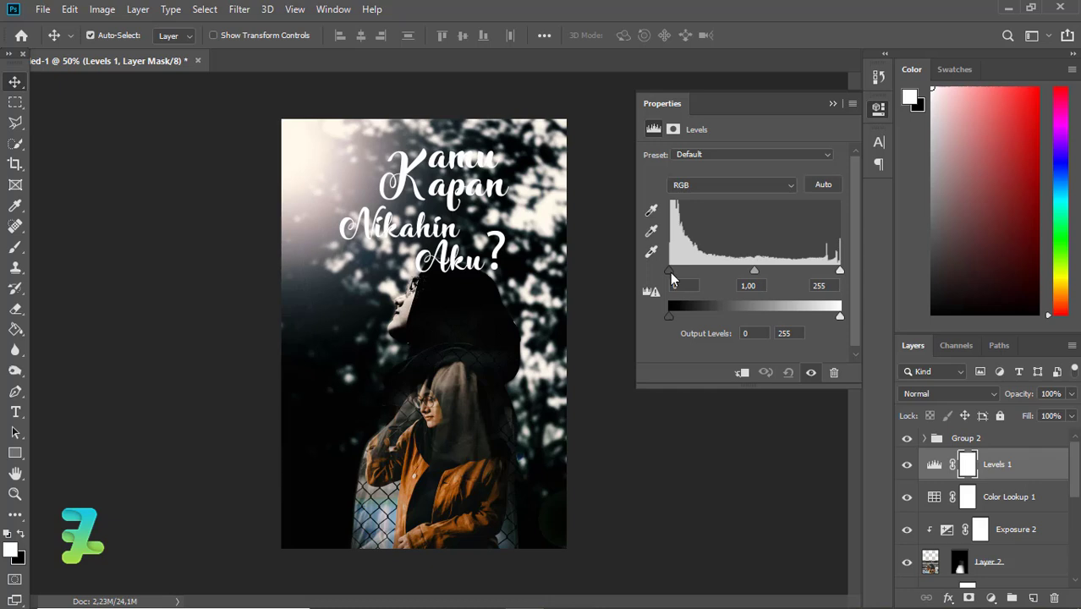
{"action": "mouse_move", "coordinate": [671, 276]}
{"action": "left_mouse_down"}
{"action": "mouse_move", "coordinate": [684, 279]}
{"action": "mouse_move", "coordinate": [666, 280]}
{"action": "left_mouse_up"}
{"action": "left_click_drag", "start_coordinate": [743, 271], "coordinate": [729, 271]}
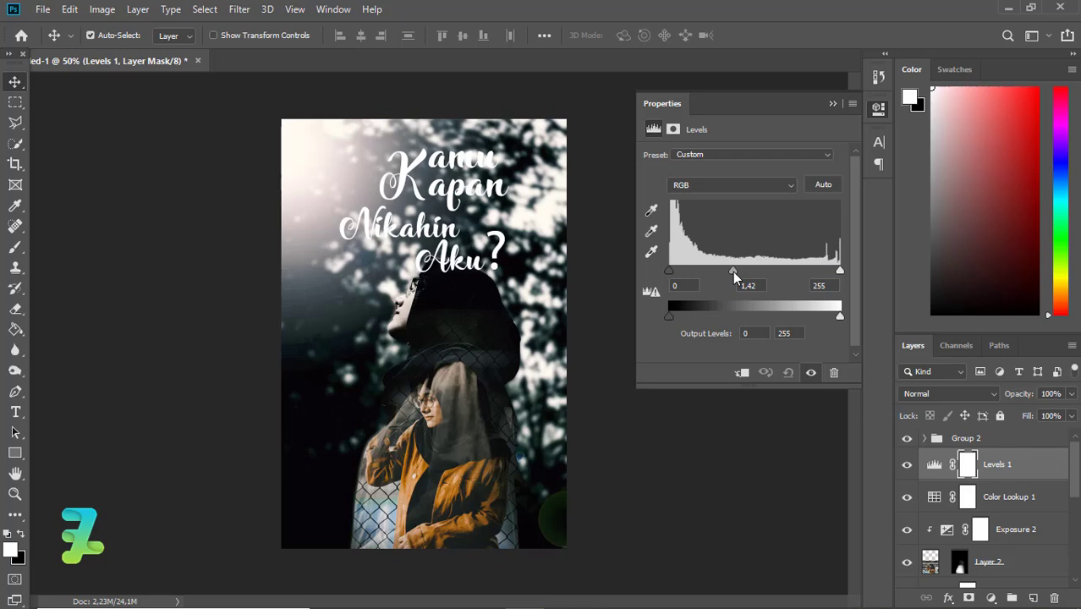
{"action": "left_click_drag", "start_coordinate": [739, 270], "coordinate": [737, 270]}
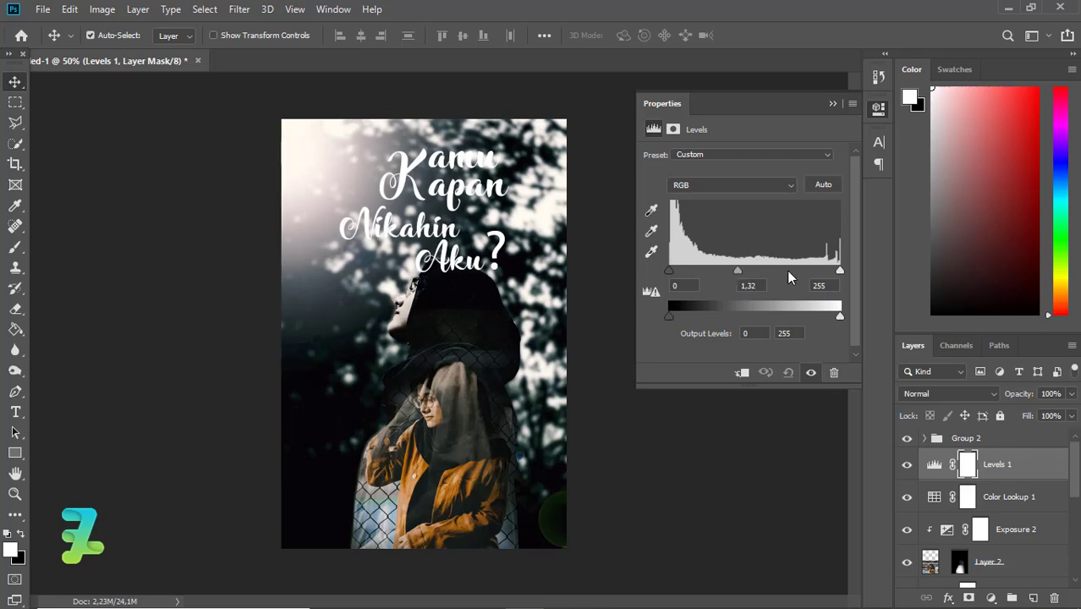
{"action": "mouse_move", "coordinate": [838, 276]}
{"action": "left_mouse_down"}
{"action": "mouse_move", "coordinate": [816, 272]}
{"action": "mouse_move", "coordinate": [833, 272]}
{"action": "left_mouse_up"}
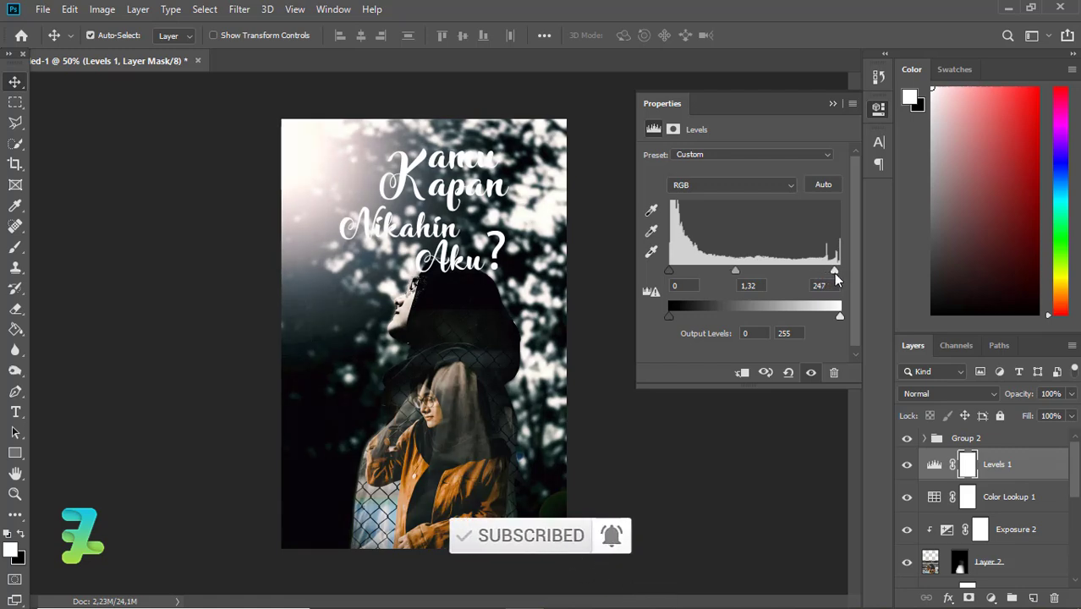
{"action": "left_click", "coordinate": [833, 105]}
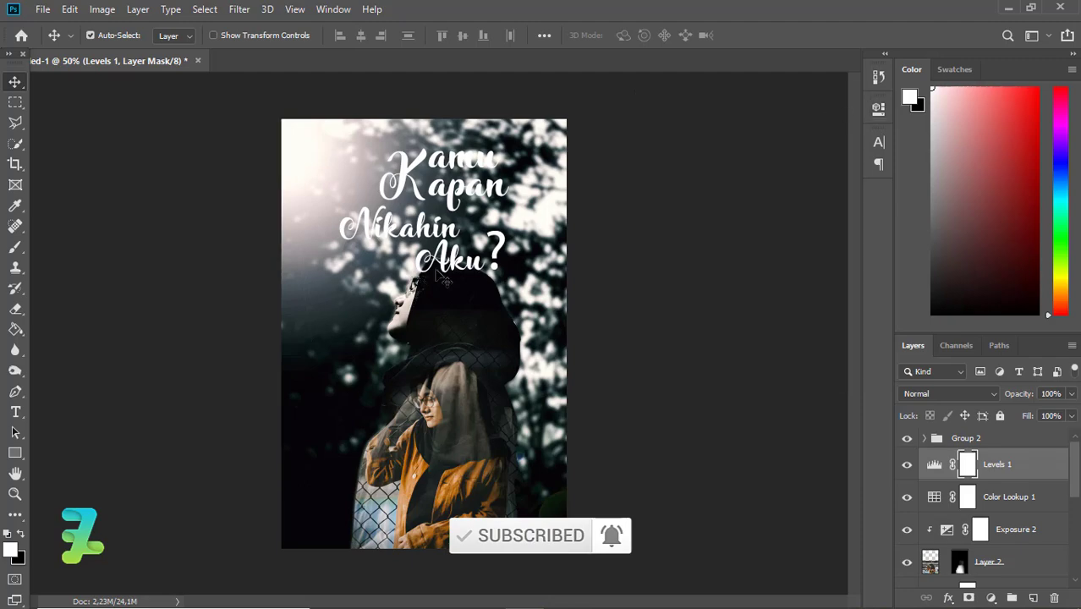